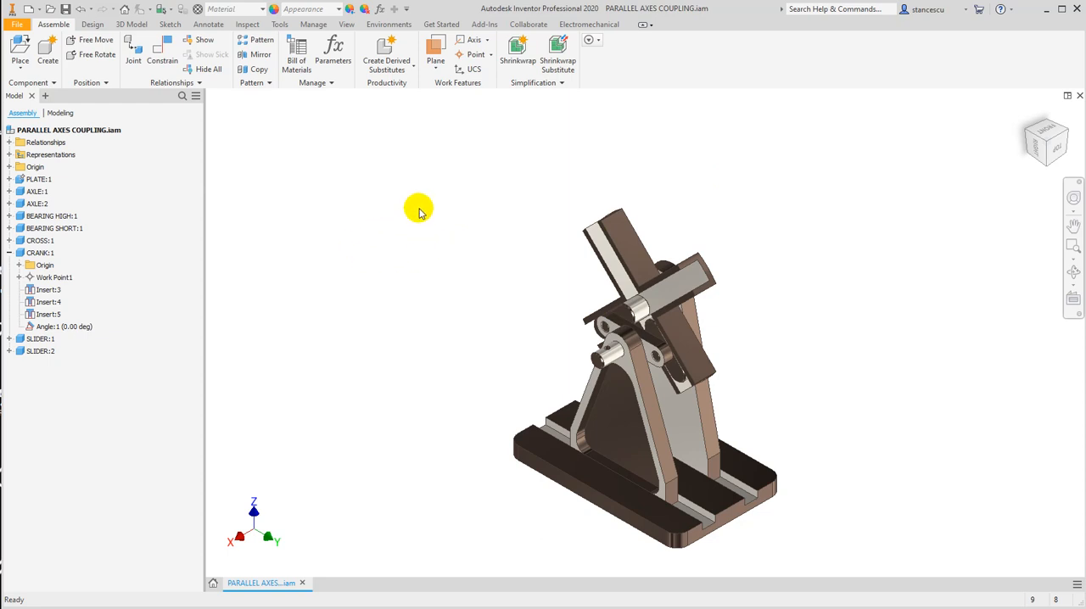
Enter the Inventor Studio environment for the coupling assembly, and create and activate a new animation.
left_click(399, 26)
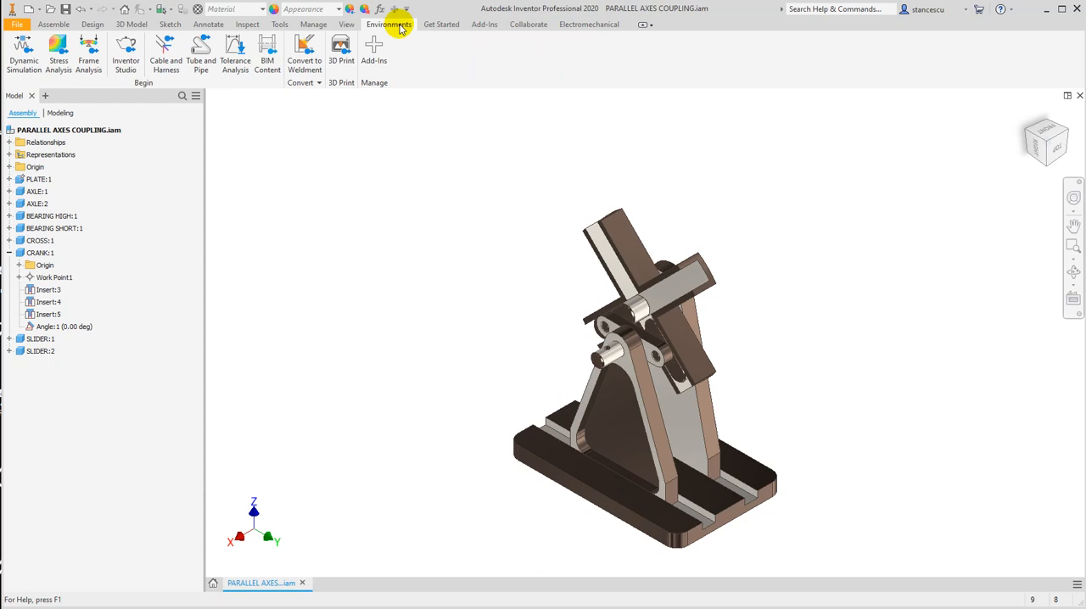
left_click(126, 50)
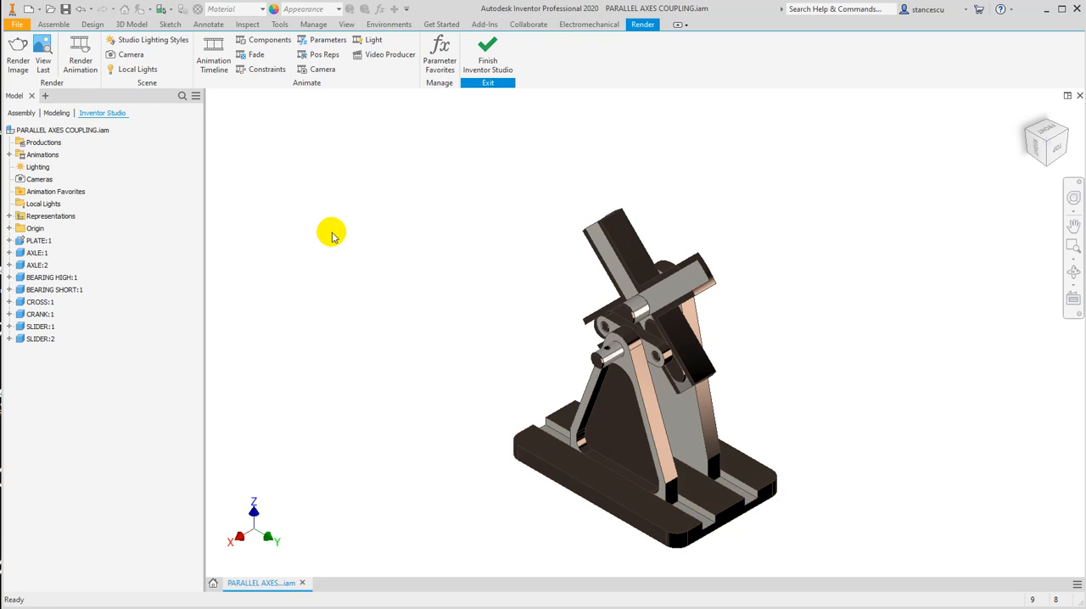
right_click(34, 157)
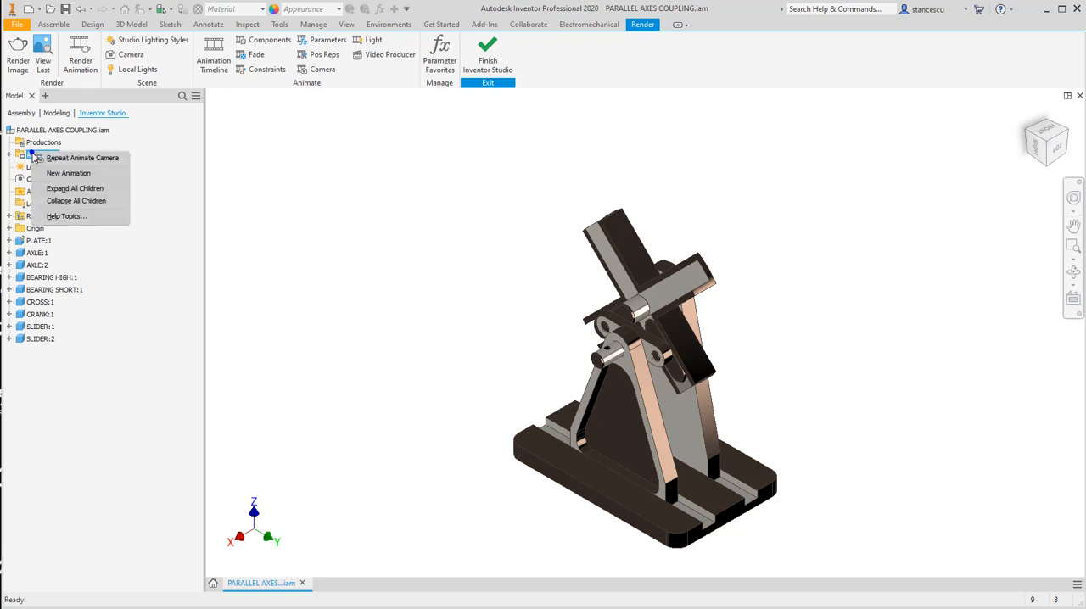
left_click(66, 174)
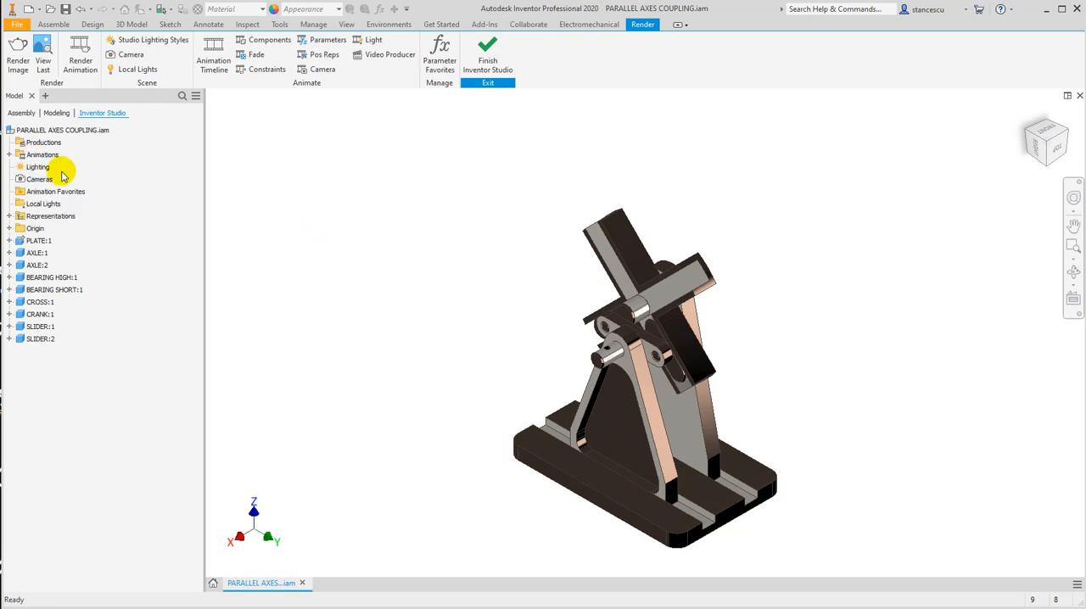
left_click(11, 155)
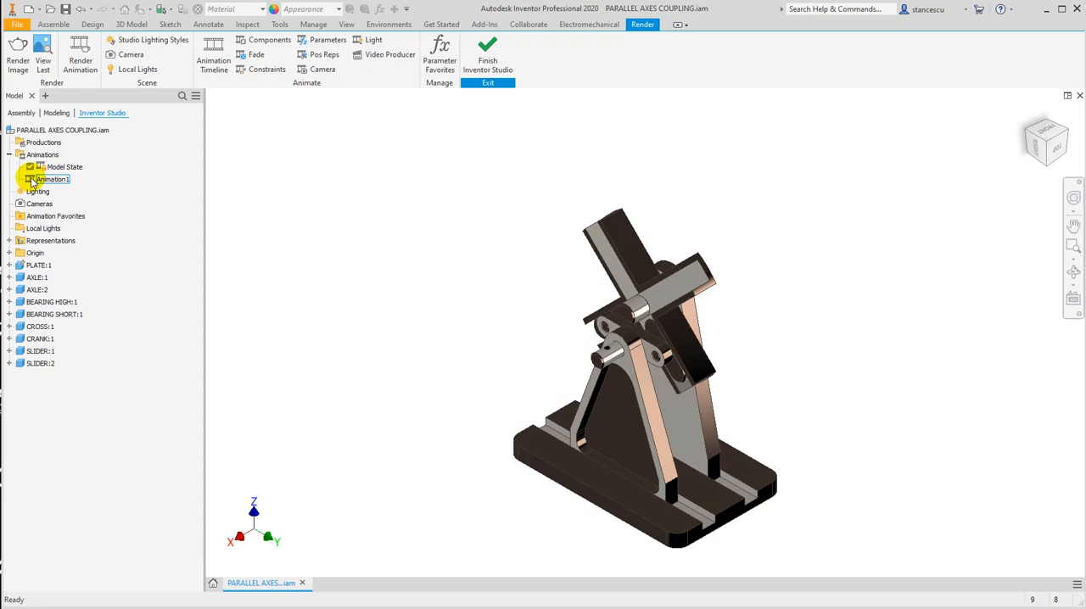
double_click(31, 181)
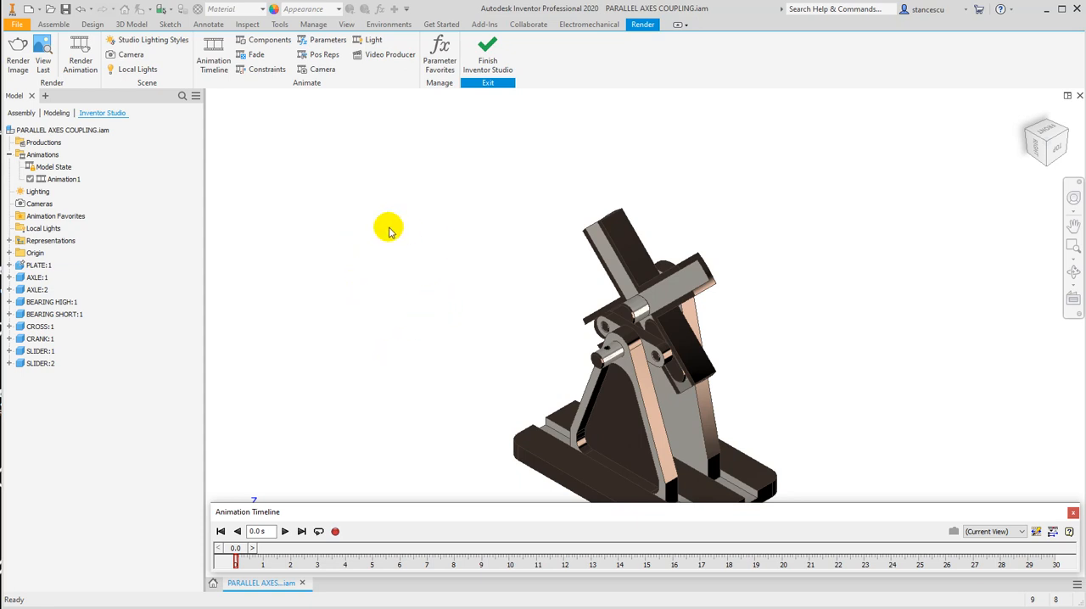
Animate the Angle:1 constraint of the CRANK:1 part with an end value of 360*4.
left_click(11, 339)
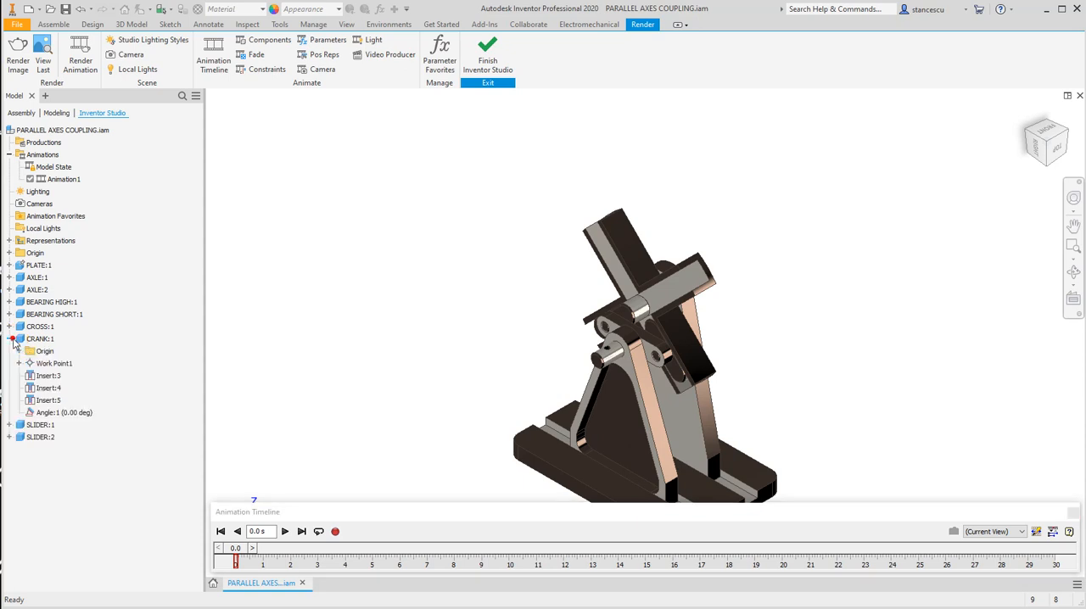
left_click(39, 414)
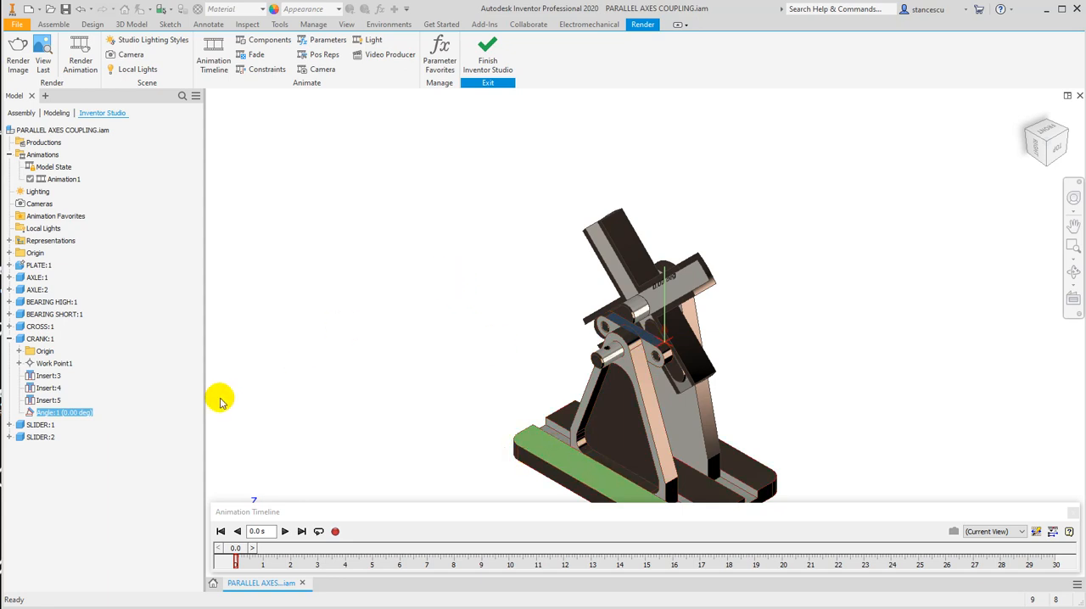
right_click(30, 414)
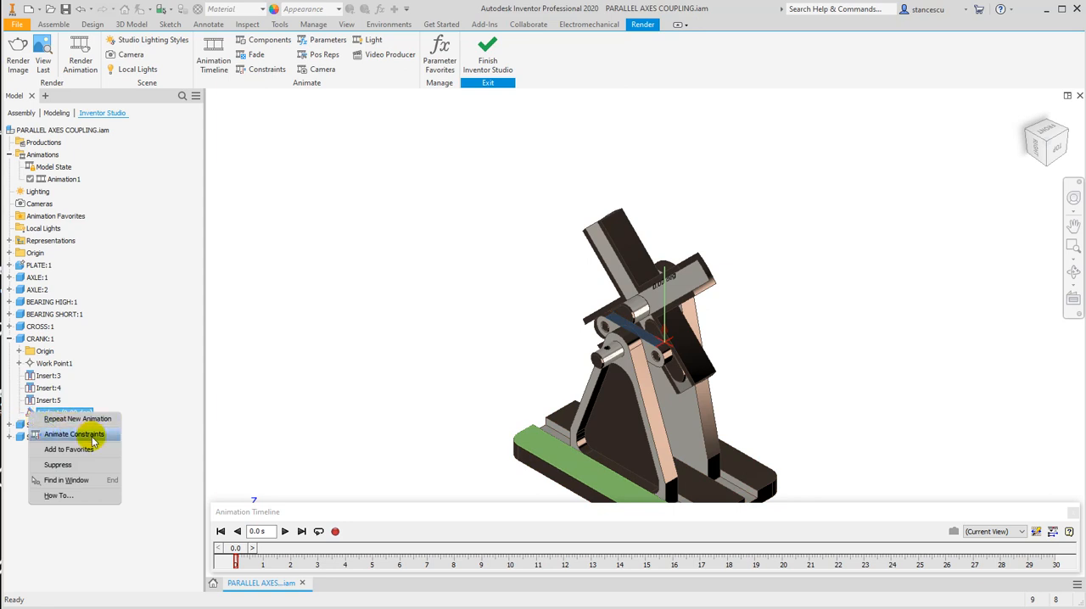
left_click(75, 435)
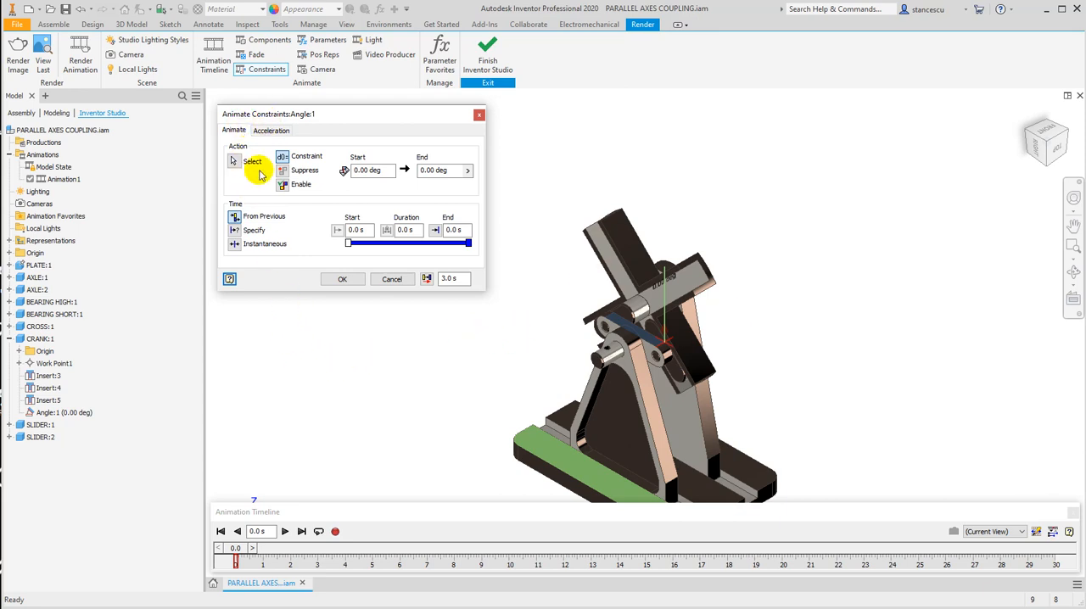
left_click(456, 168)
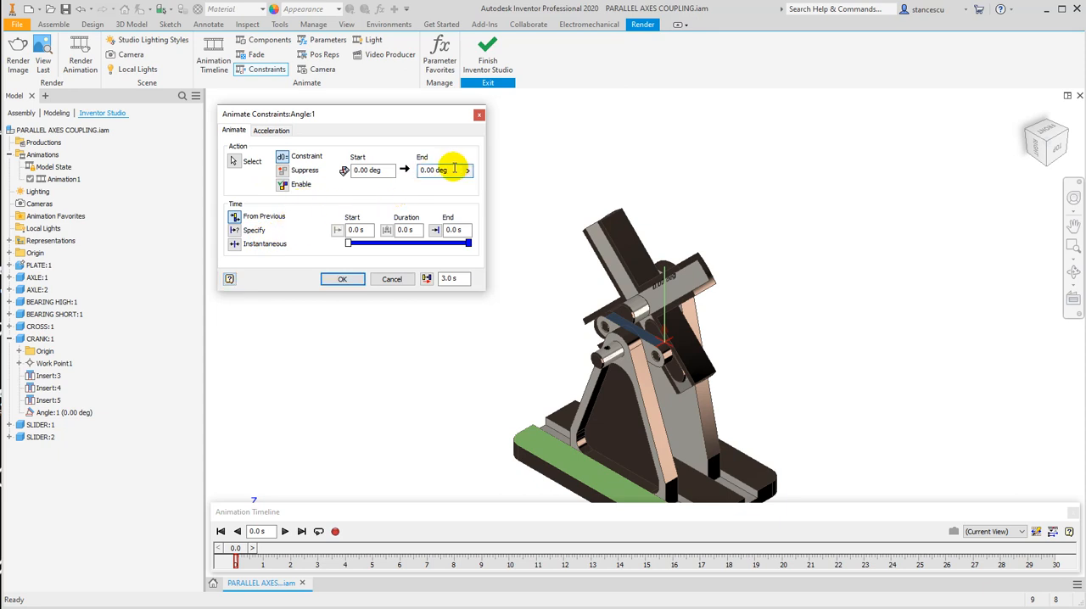
double_click(456, 168)
type("360*4")
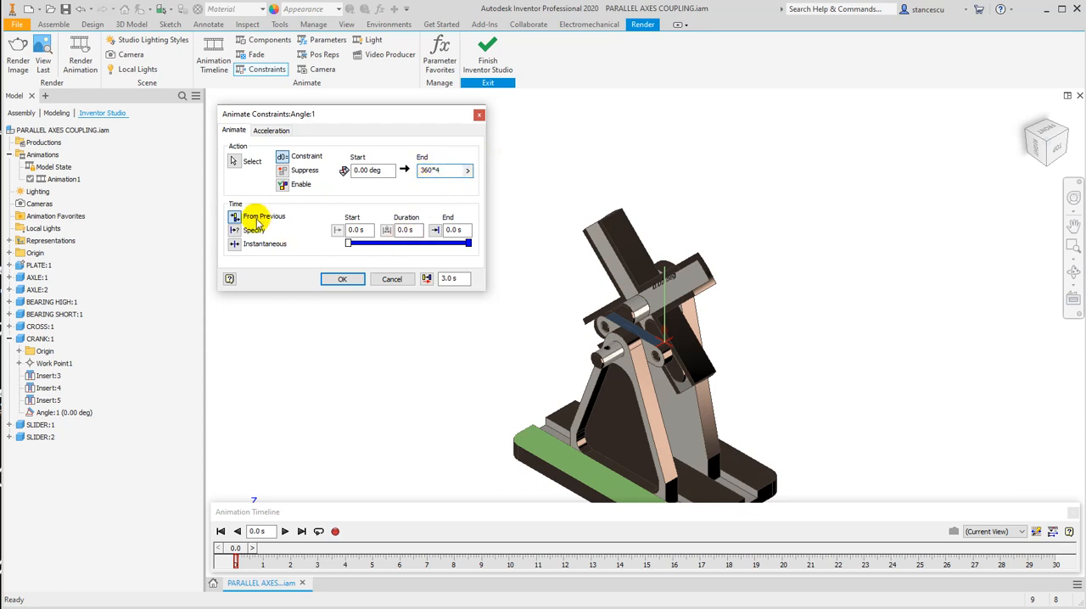
Specify the constraint action's time range with an end time of 30 s and apply the action.
left_click(234, 230)
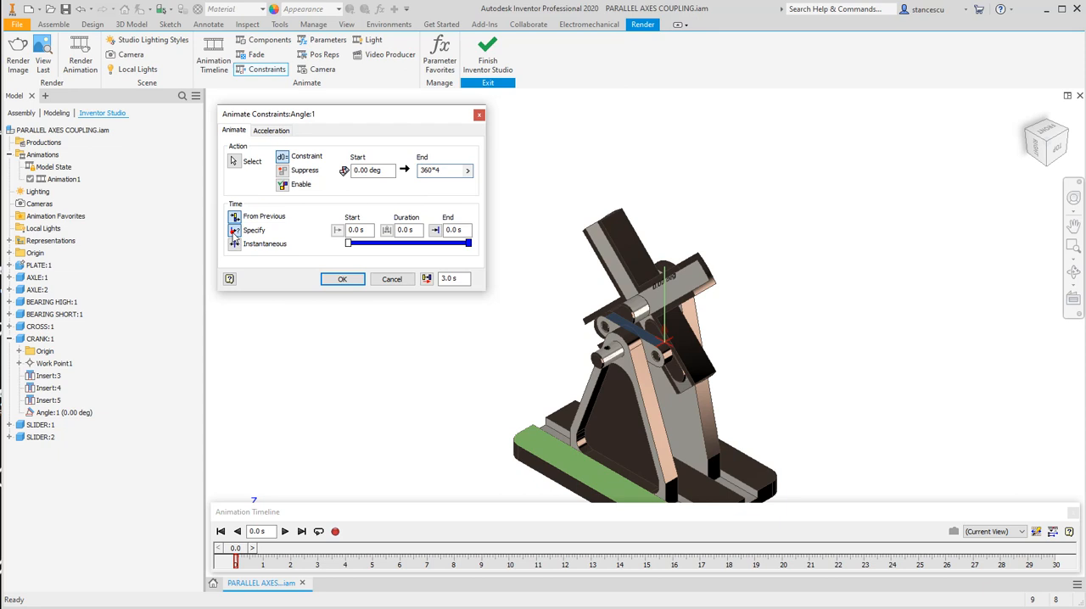
double_click(458, 230)
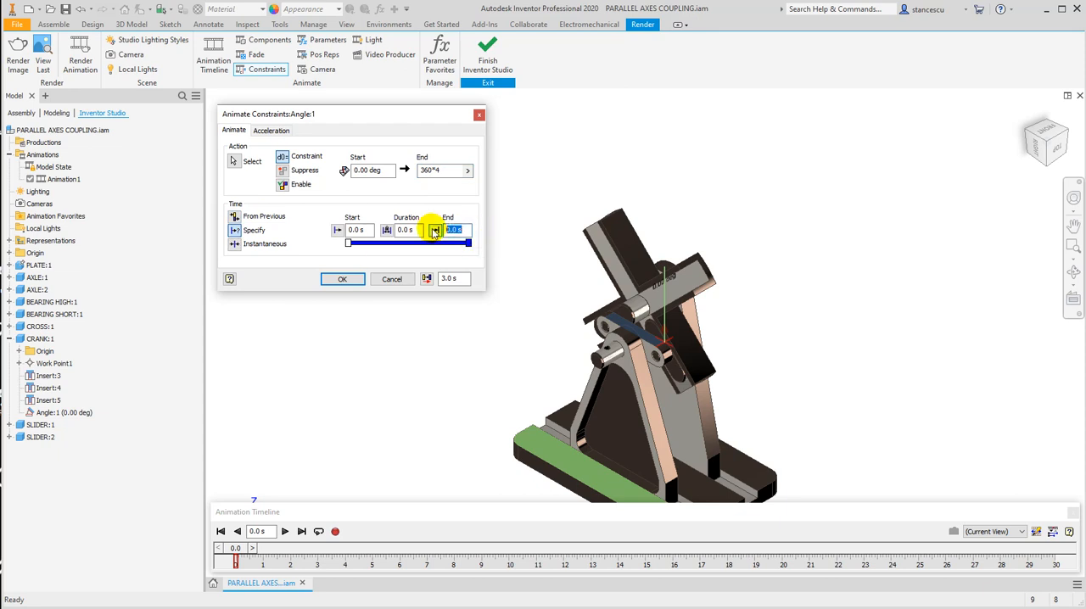
type("30")
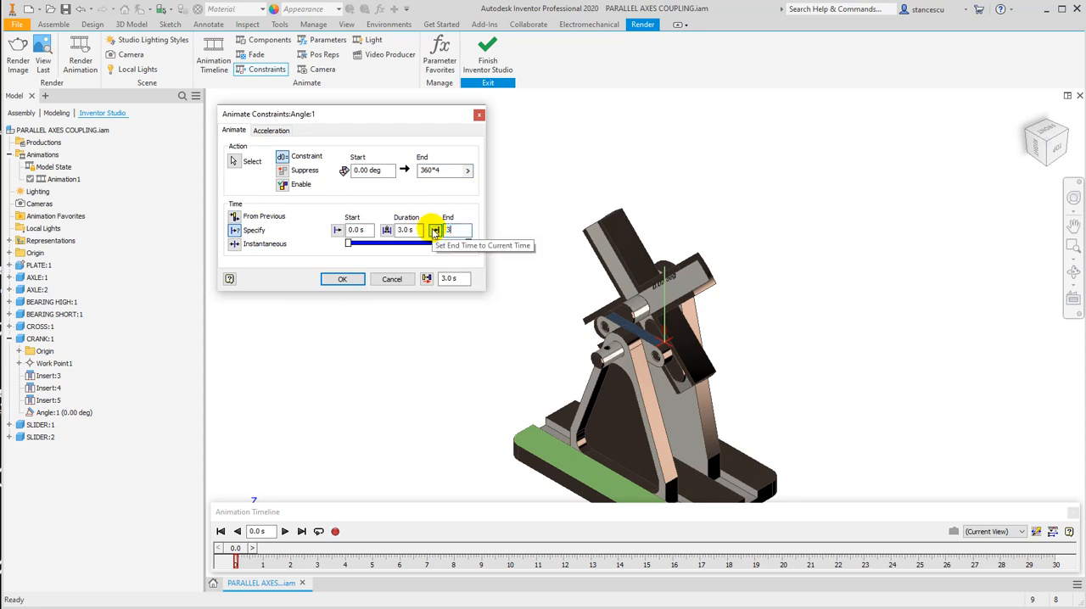
left_click(339, 280)
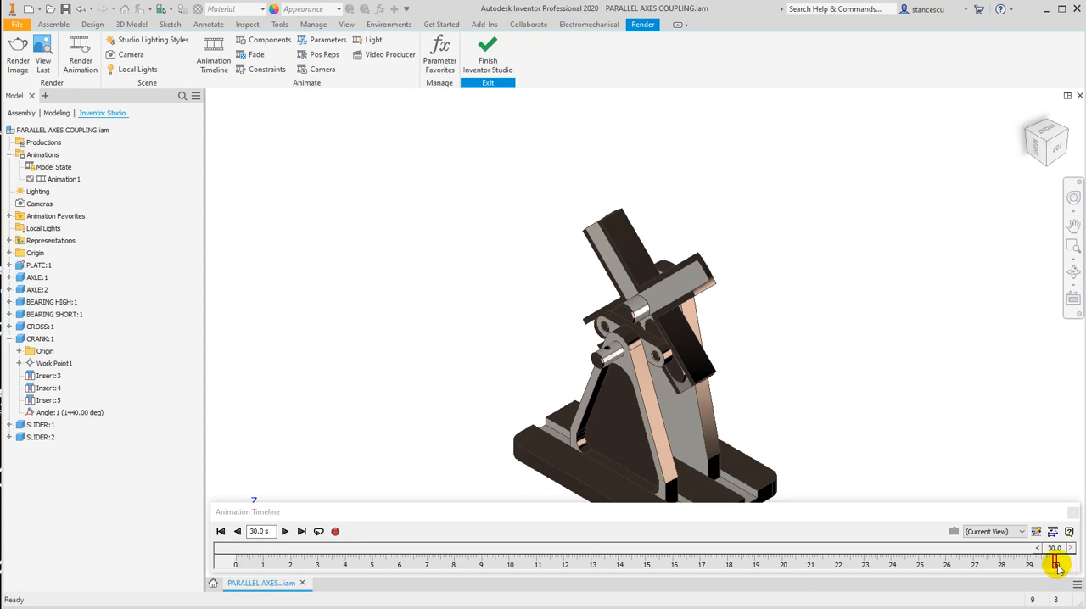
Play the animation from the start and review the crank and plate angle actions in the expanded action editor.
left_click(221, 531)
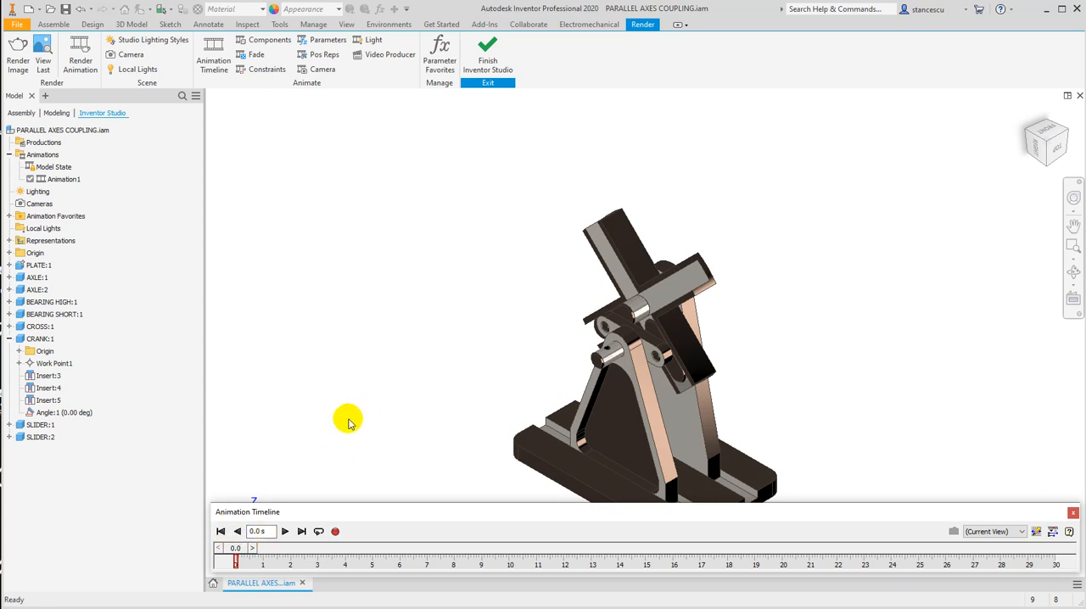
left_click(284, 532)
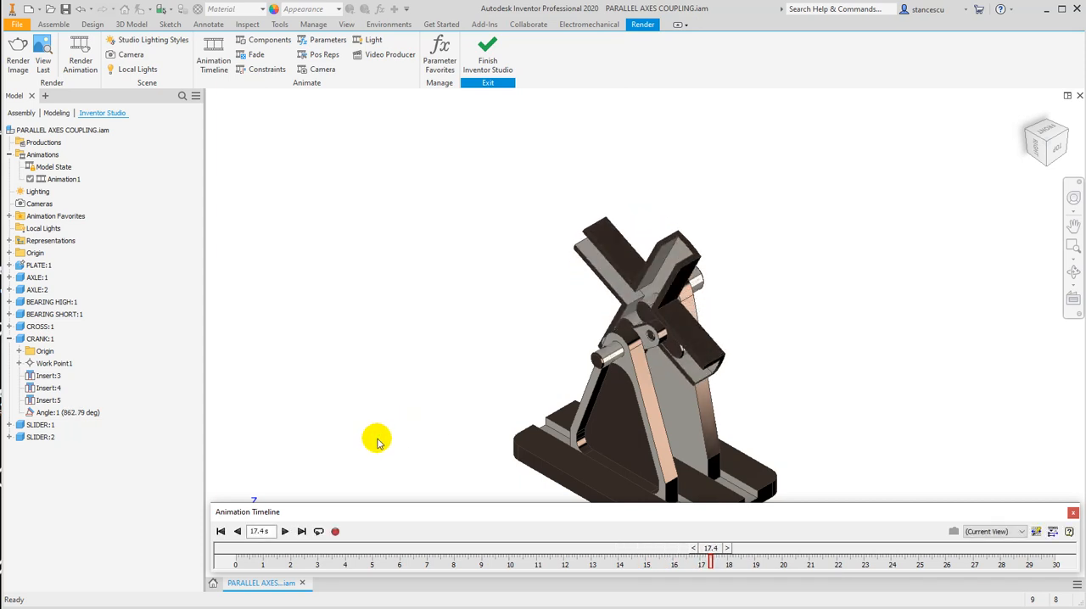
left_click(1052, 532)
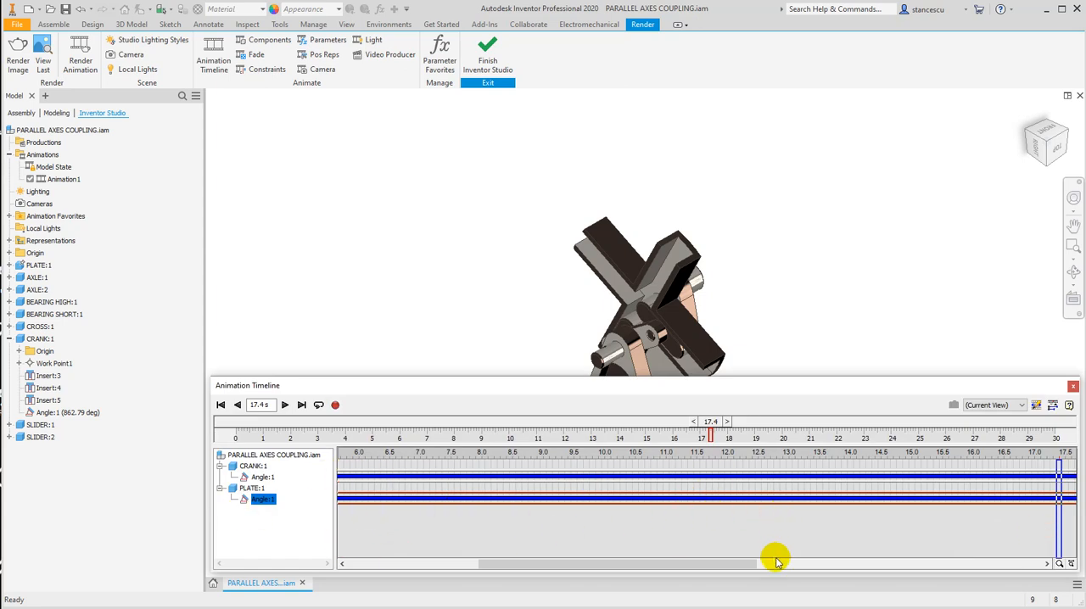
left_click_drag(723, 563, 527, 562)
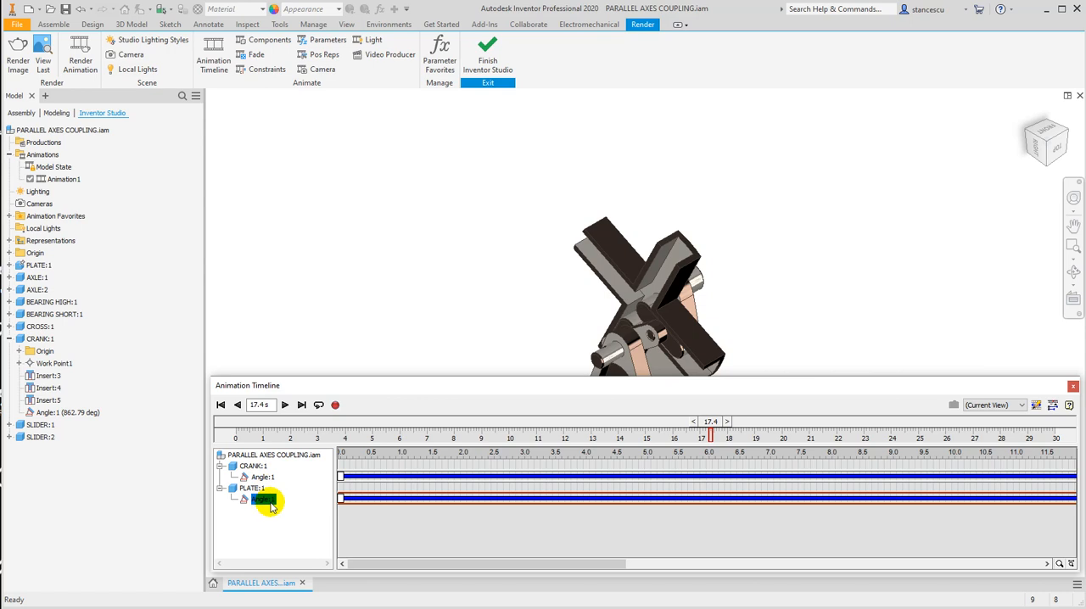
left_click(1053, 406)
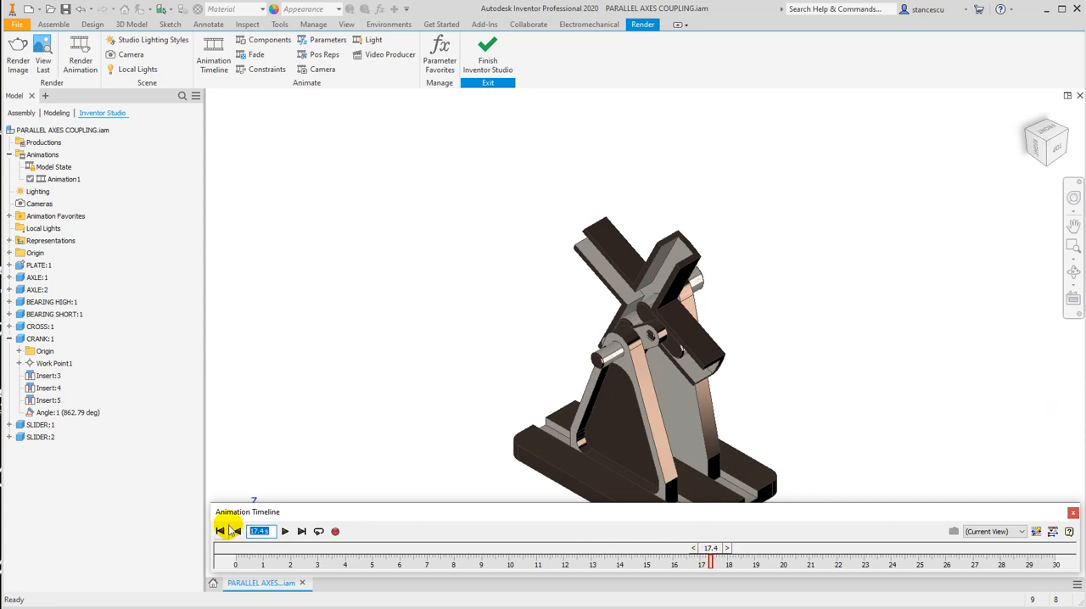
Preview the mechanism at 15 s, scrub back to about 11.1 s and 9.8 s, and rewind the timeline to the start.
type("15")
key("Return")
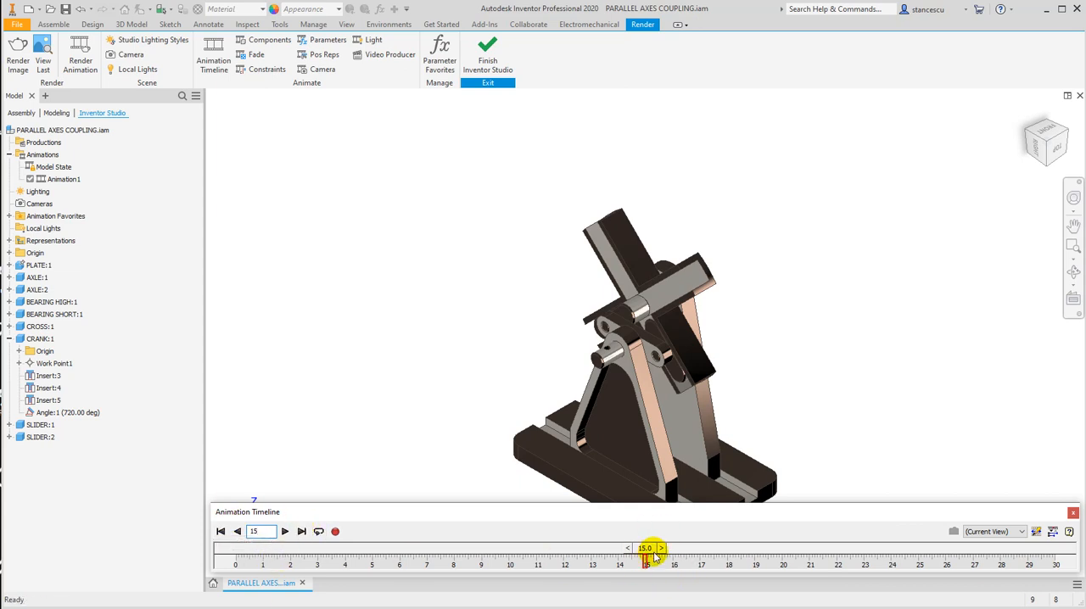
mouse_move(645, 548)
left_mouse_down()
mouse_move(740, 550)
mouse_move(372, 552)
mouse_move(711, 574)
mouse_move(490, 576)
mouse_move(728, 578)
mouse_move(539, 572)
left_mouse_up()
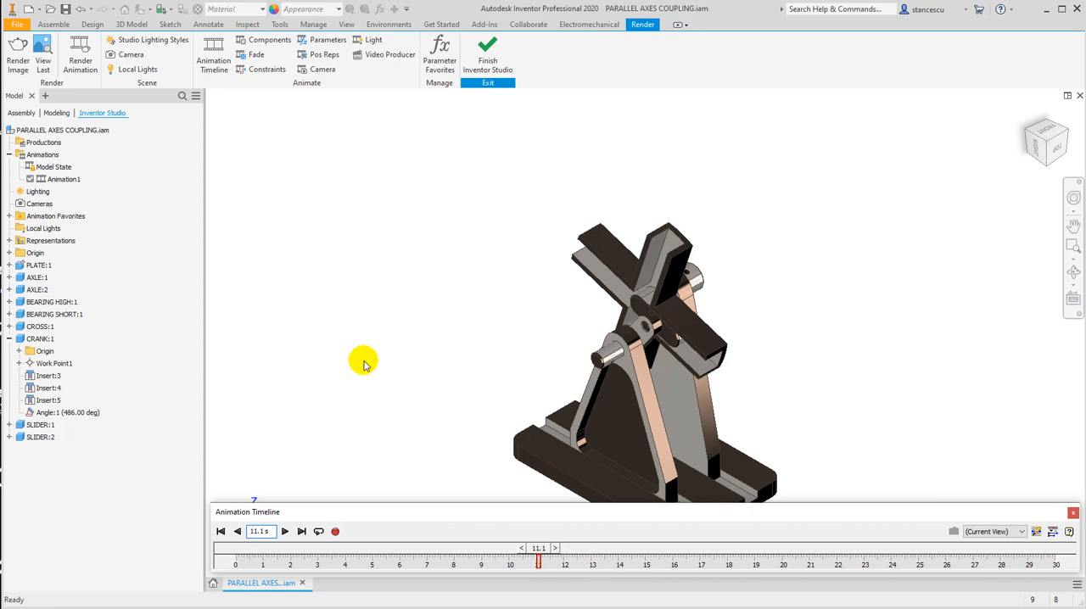
mouse_move(538, 552)
left_mouse_down()
mouse_move(721, 559)
mouse_move(504, 551)
left_mouse_up()
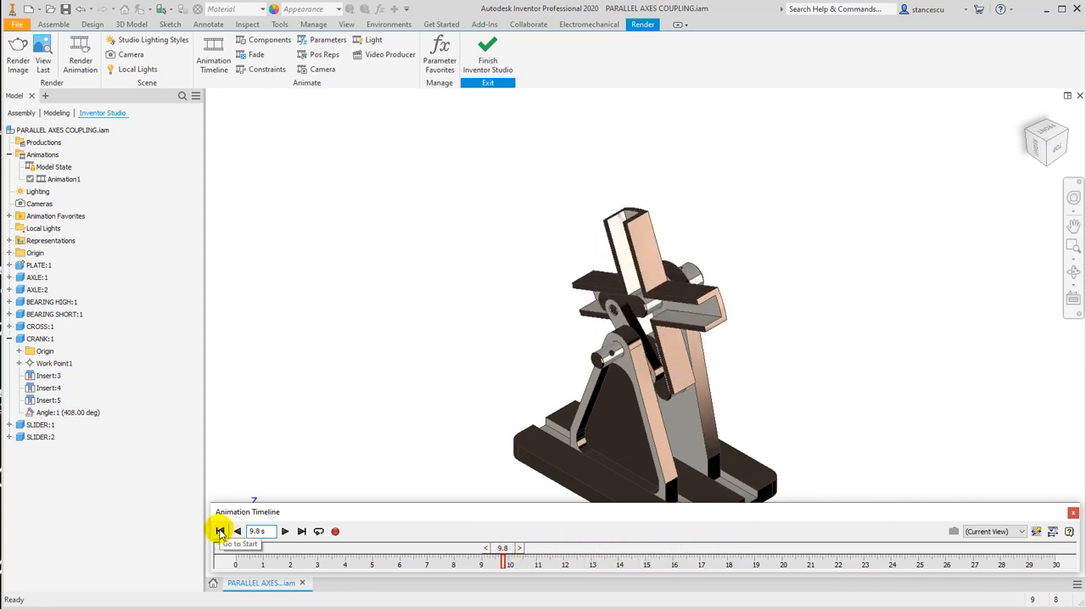
left_click(220, 532)
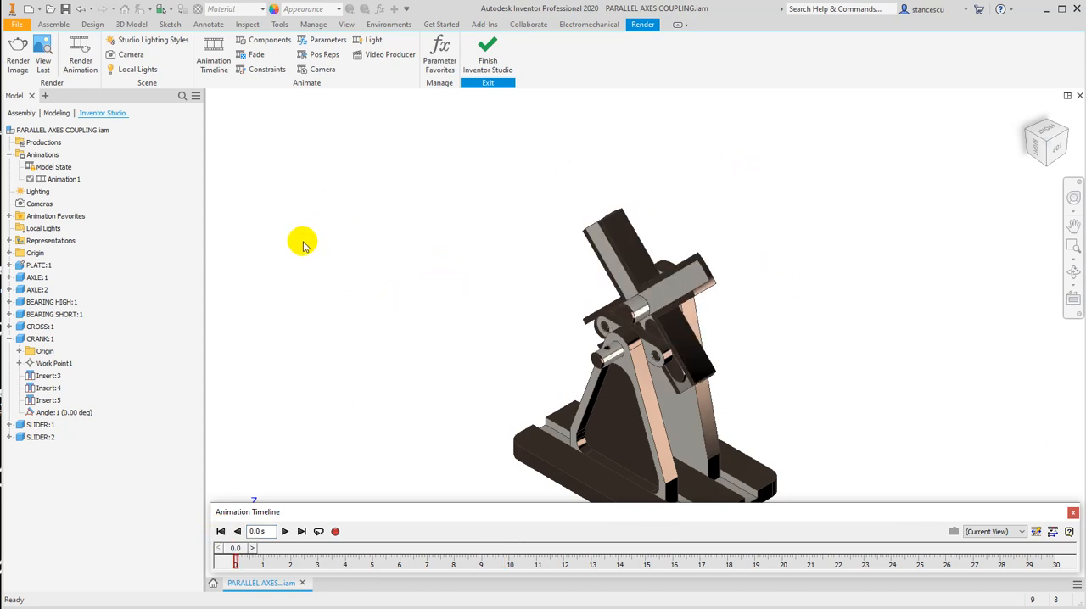
Create a camera from the current view and set it as the animation timeline's active camera.
right_click(20, 205)
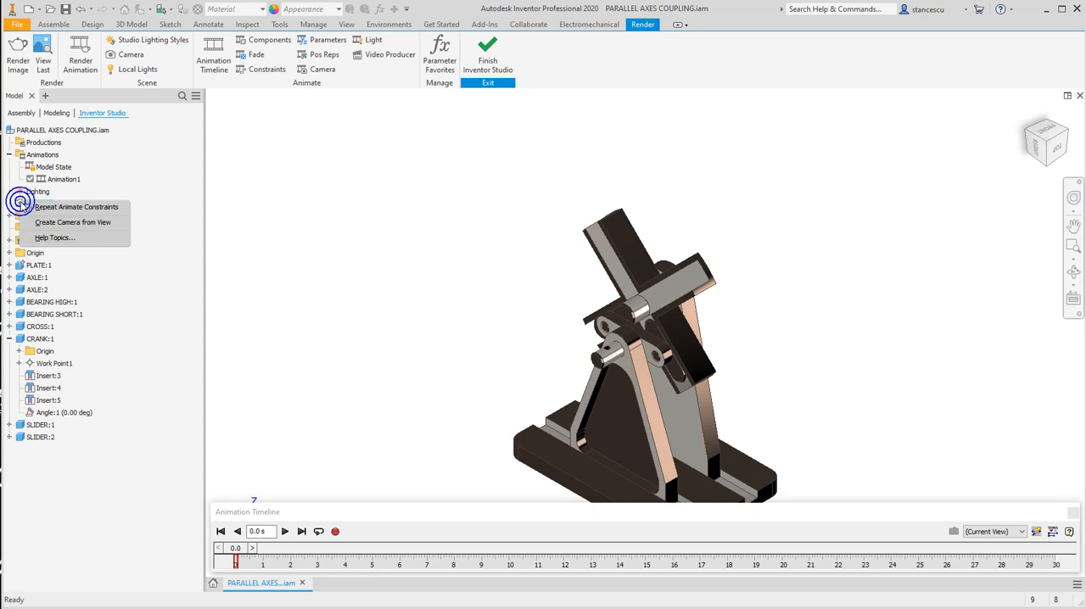
left_click(62, 223)
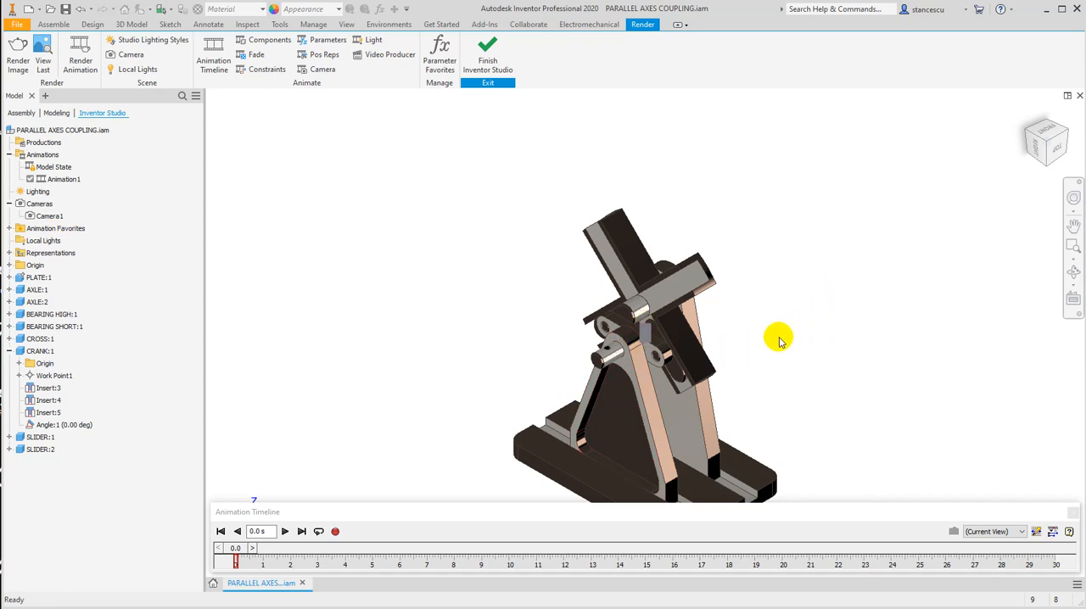
middle_click_drag(768, 358, 752, 350, "shift")
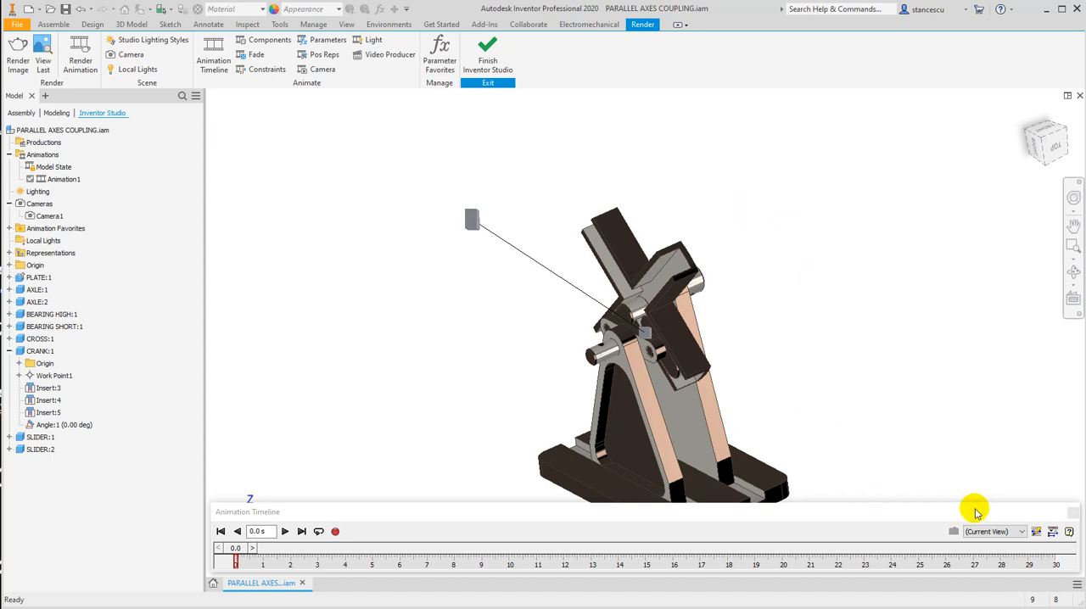
left_click(1021, 531)
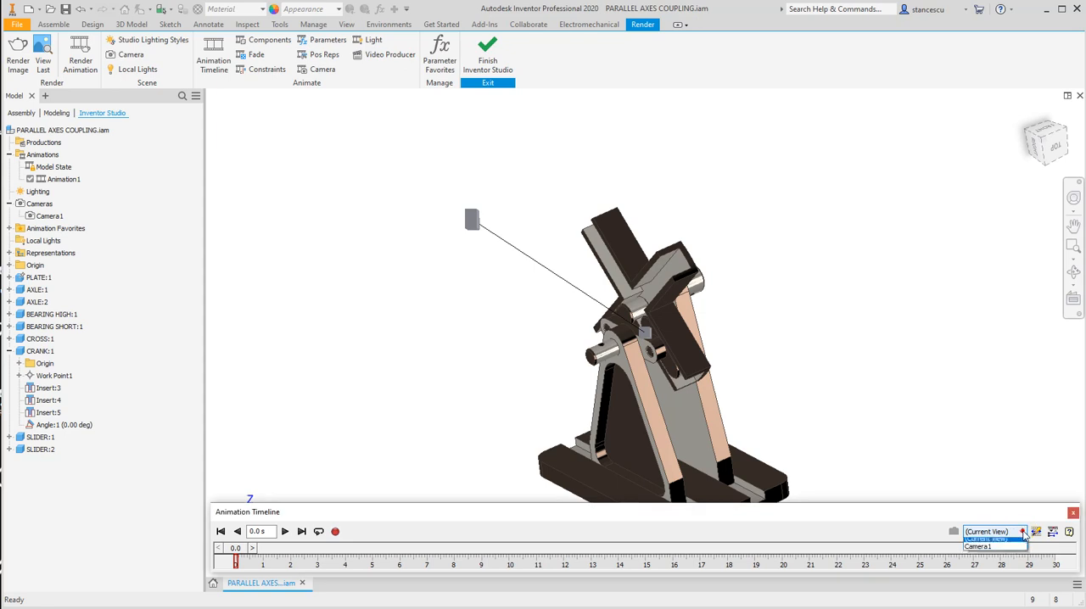
left_click(984, 551)
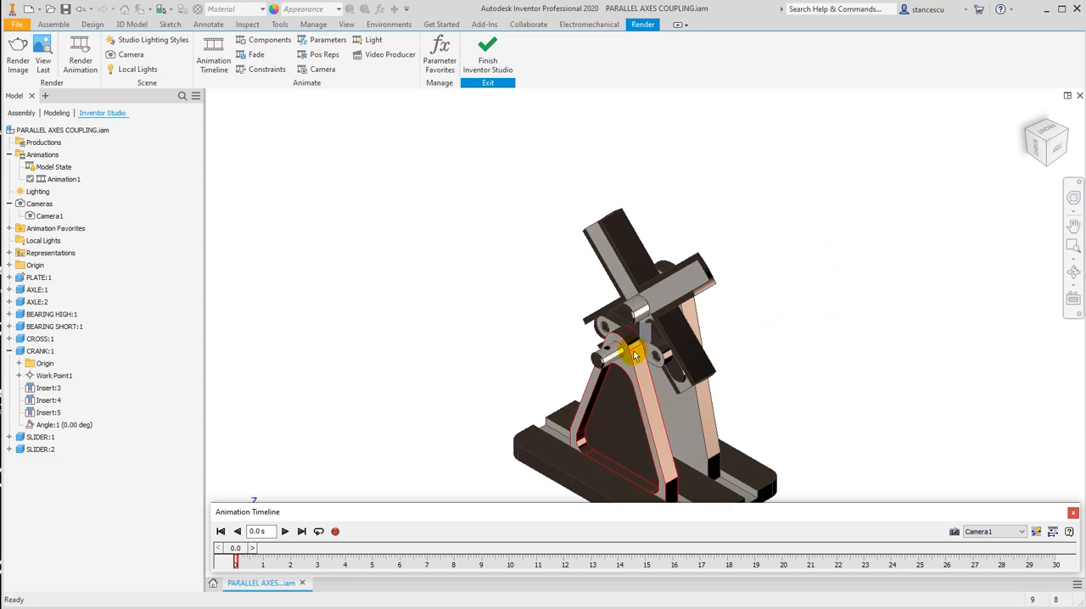
Turn off the visibility of the new camera in the graphics window.
left_click(44, 216)
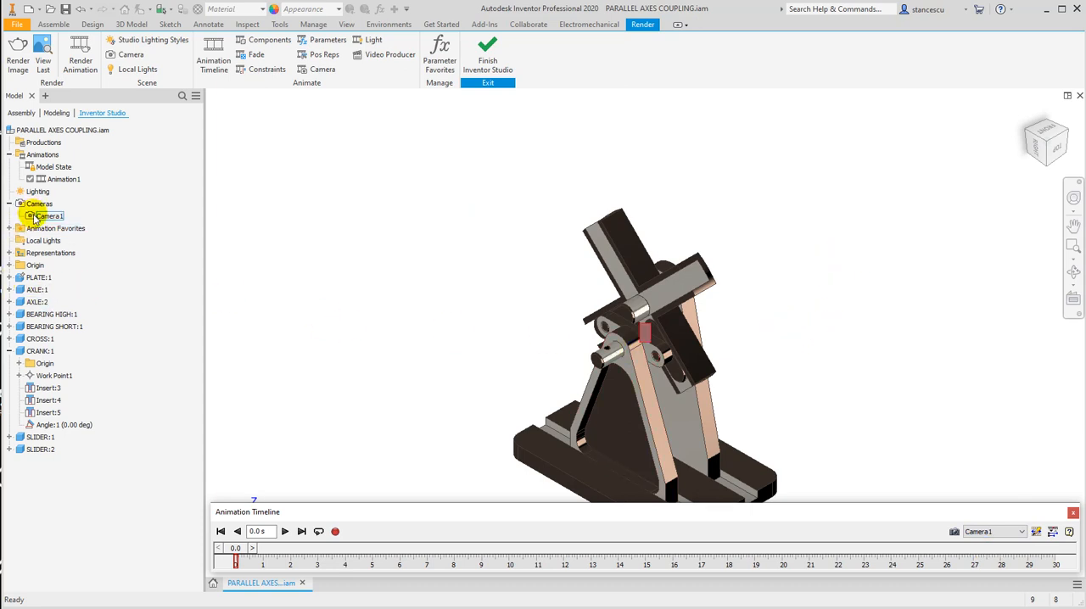
right_click(34, 219)
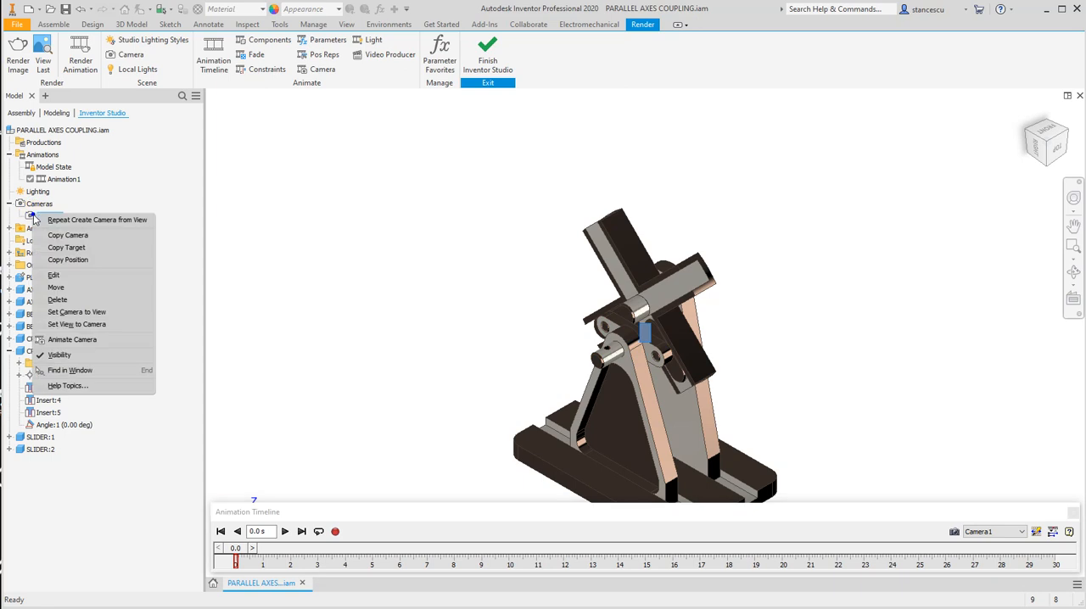
left_click(72, 356)
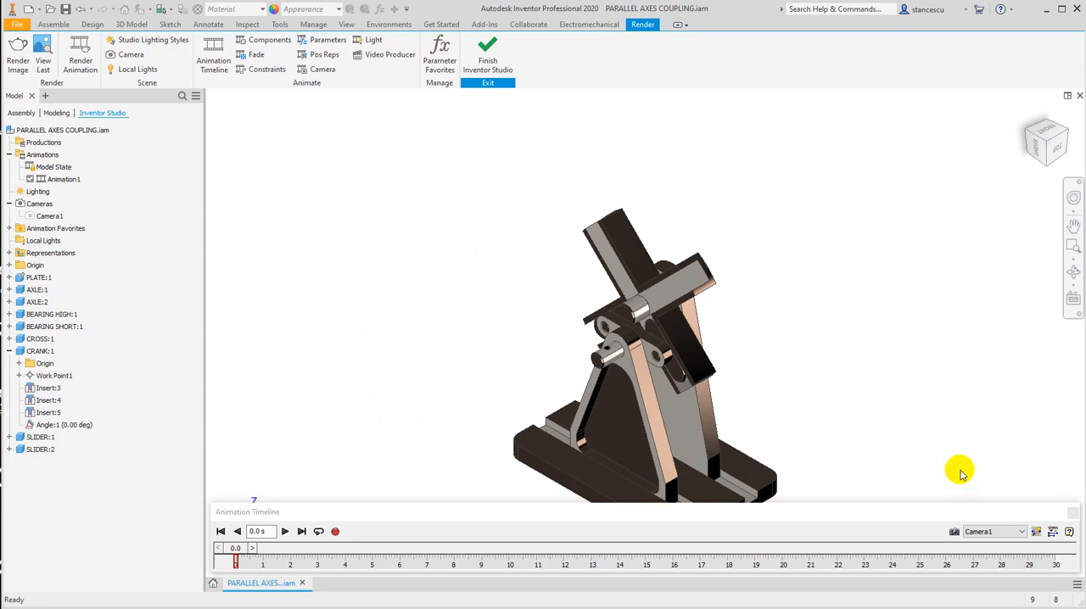
Orbit the model away from the camera view and play the animation to check the camera's viewpoint.
middle_click_drag(756, 395, 794, 333, "shift")
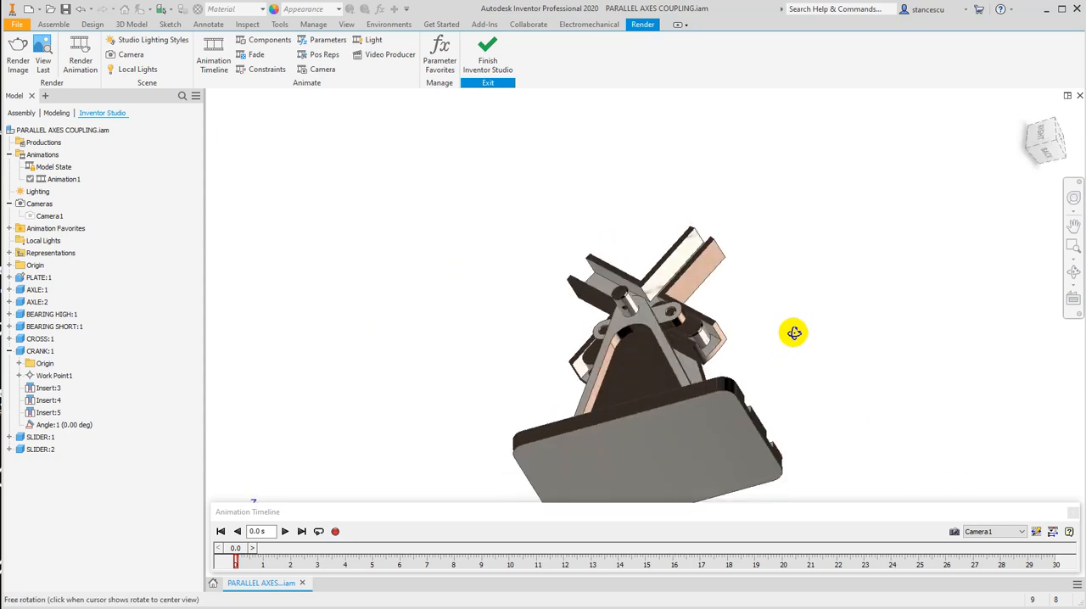
left_click(284, 532)
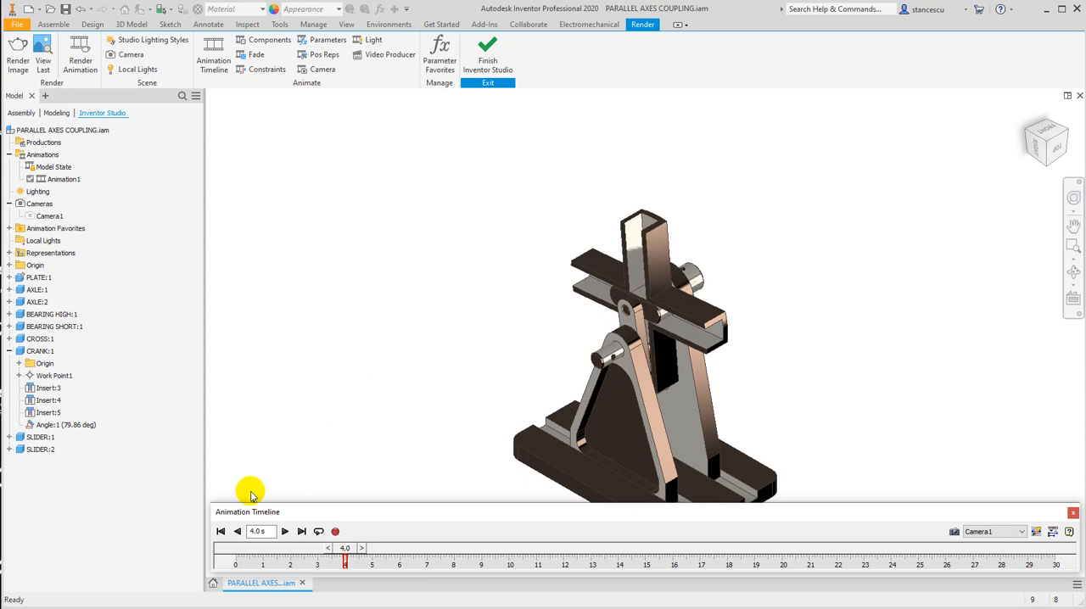
Rewind the animation to the start and examine the actions of the crank and plate in the expanded timeline.
left_click(220, 531)
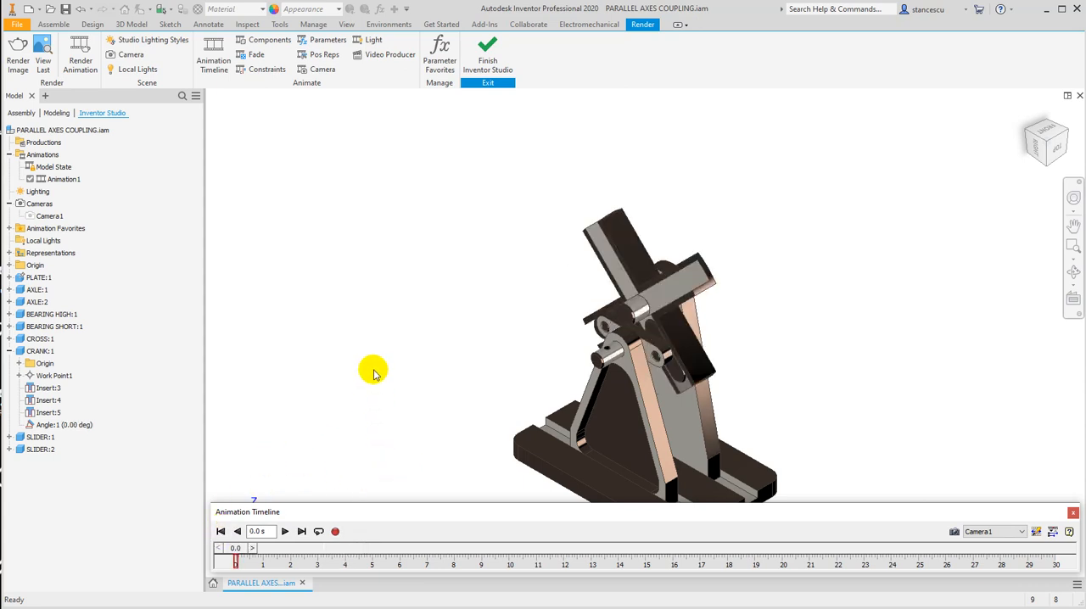
left_click(1053, 531)
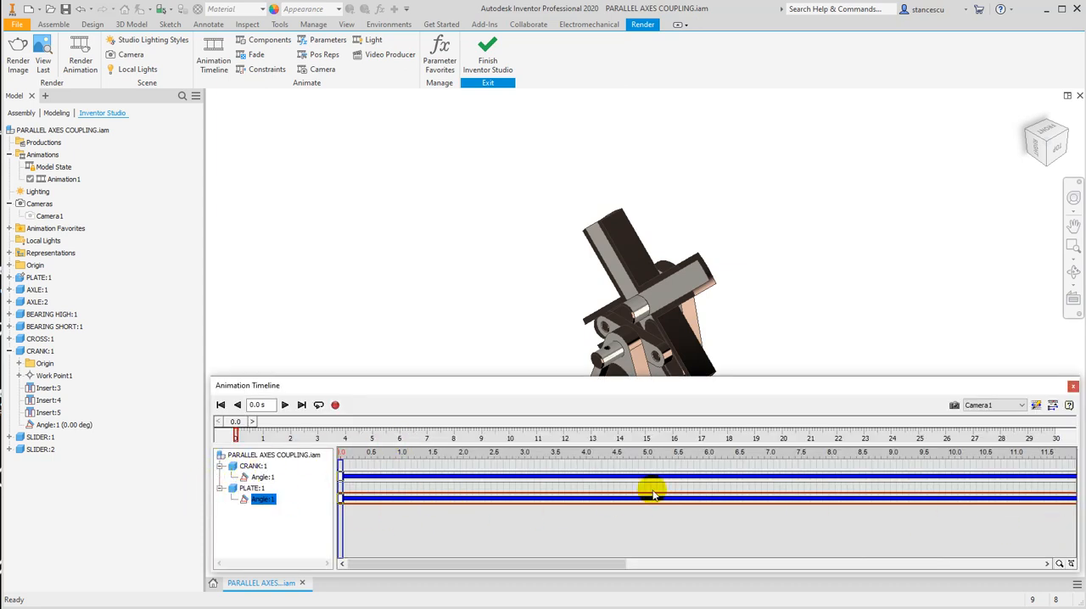
left_click(1052, 406)
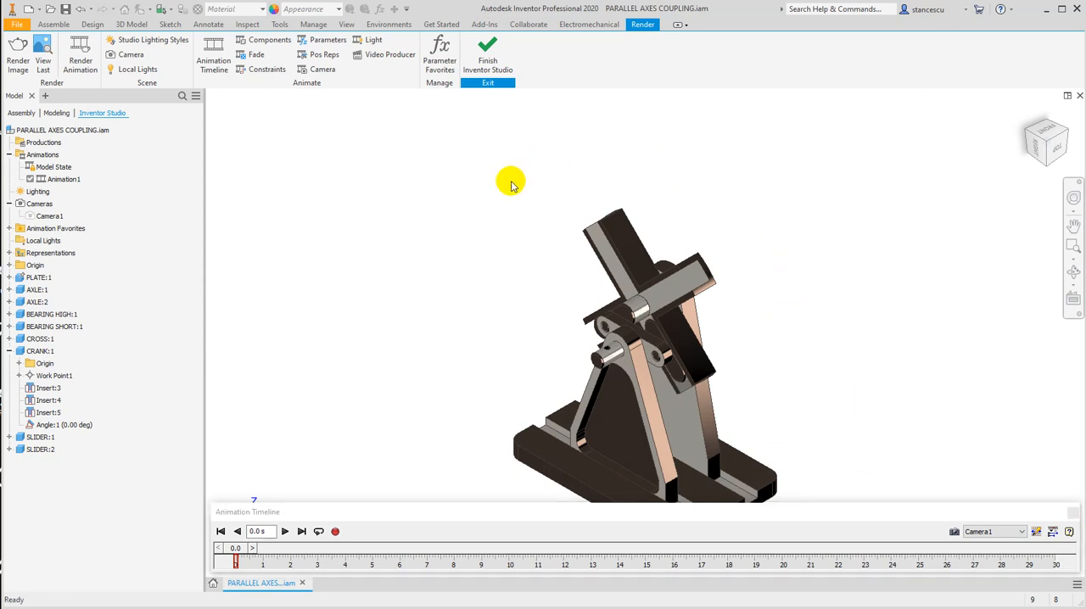
Move the animation timeline position to 5 s.
double_click(271, 532)
type("5")
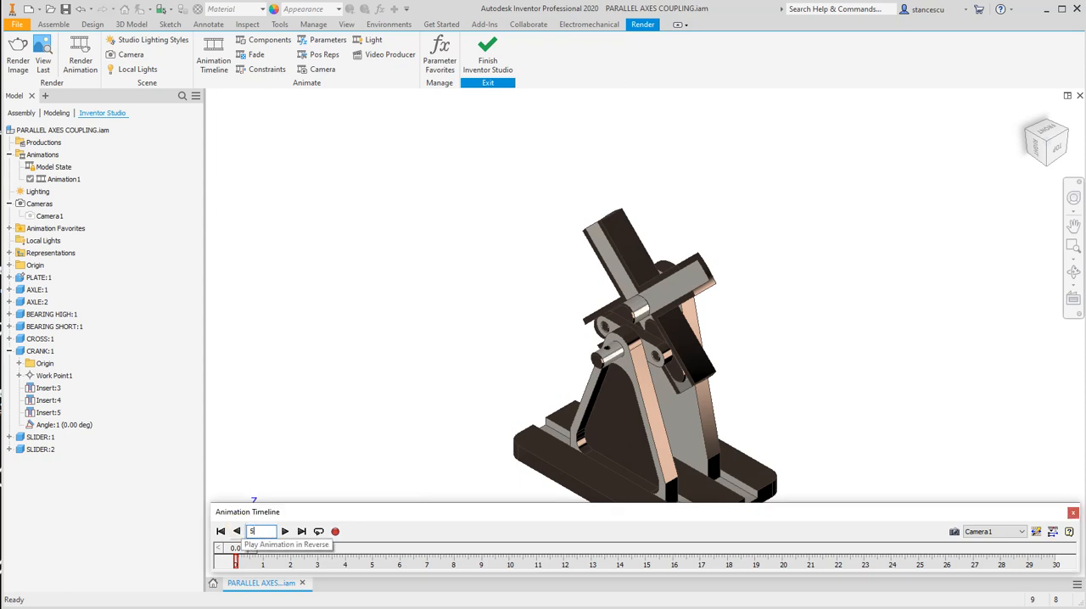
key("Return")
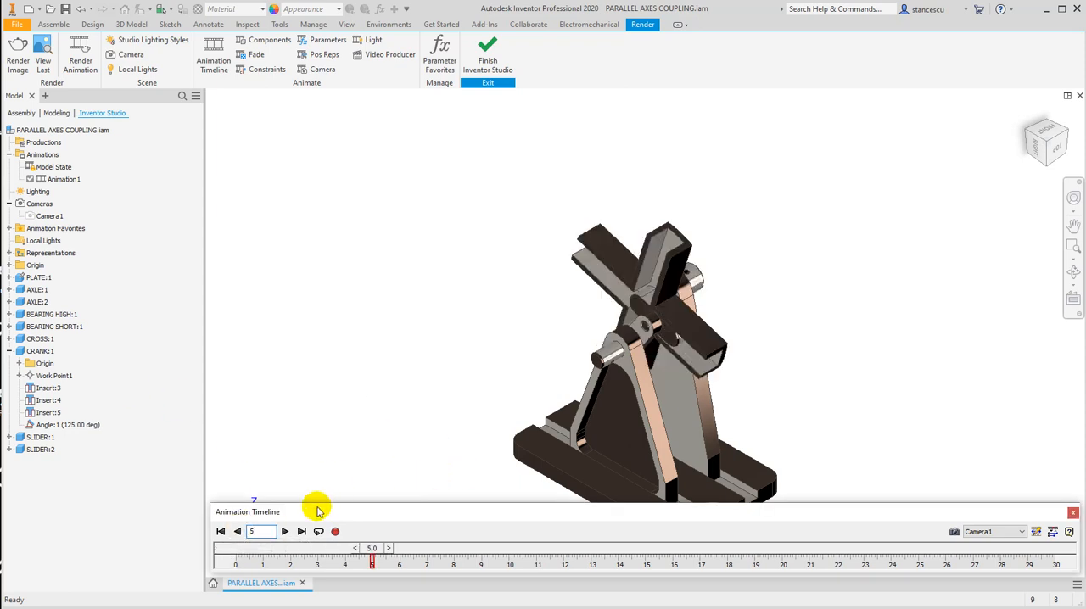
mouse_move(372, 550)
left_mouse_down()
mouse_move(408, 547)
mouse_move(362, 550)
mouse_move(395, 548)
left_mouse_up()
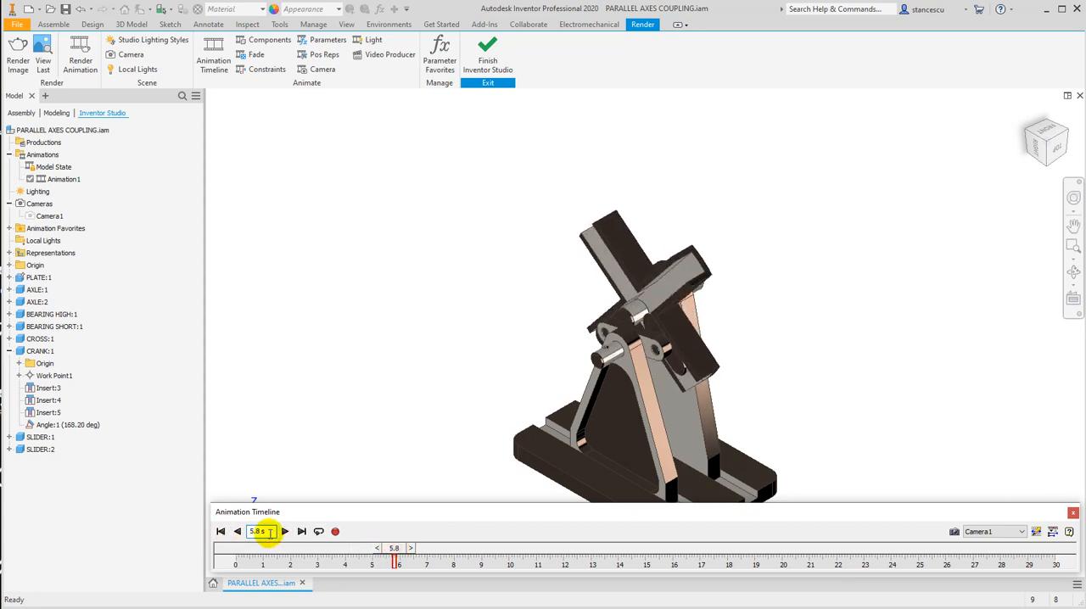
type("5")
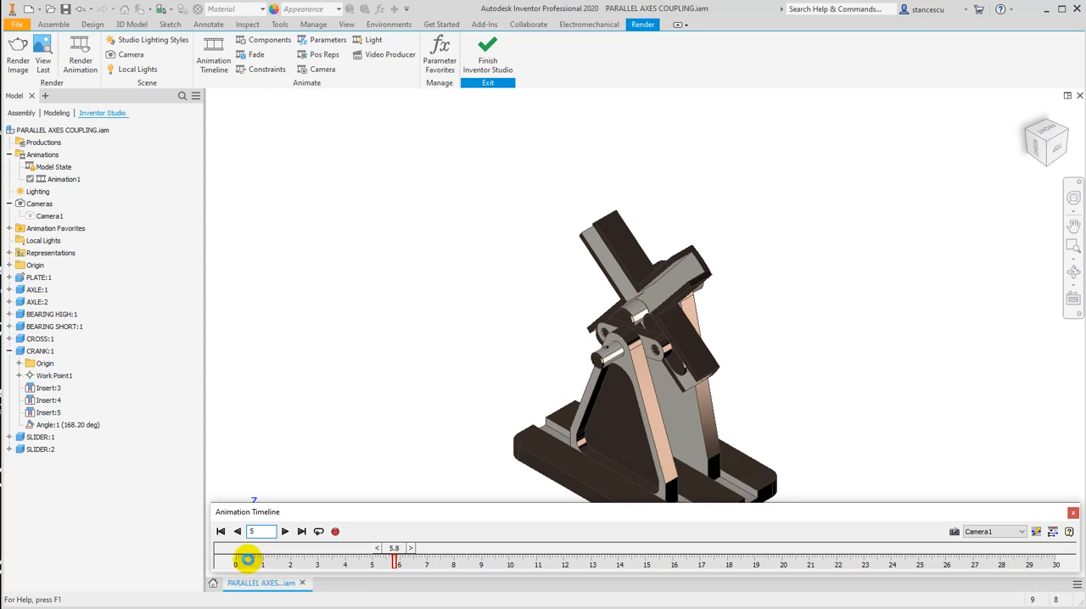
key("Return")
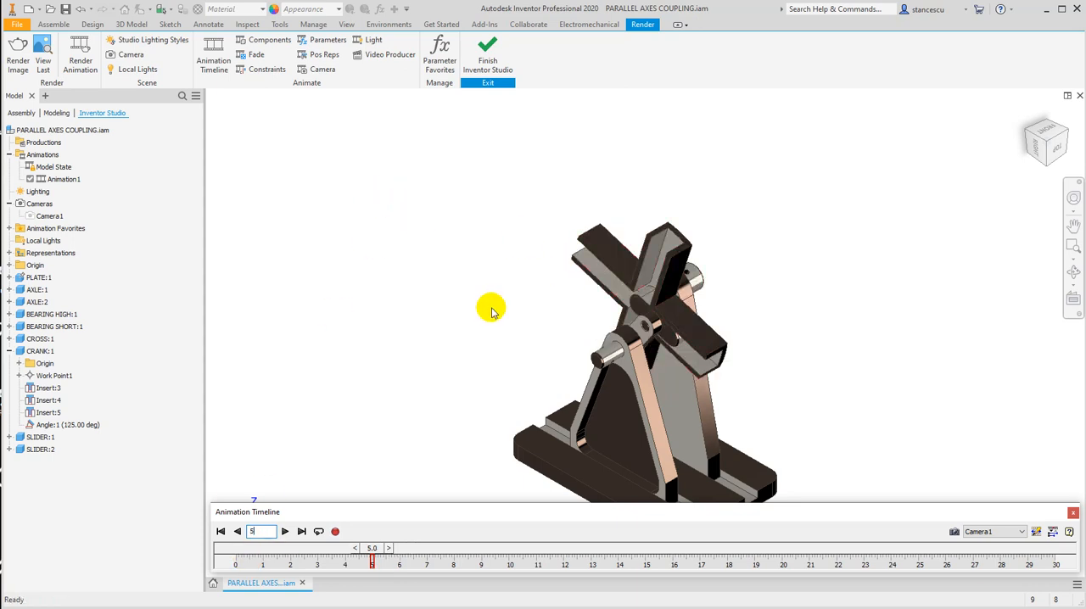
Show the coupling in the right view, zoomed in on the cross, and record this view as a camera action at 5 s.
left_click(1049, 144)
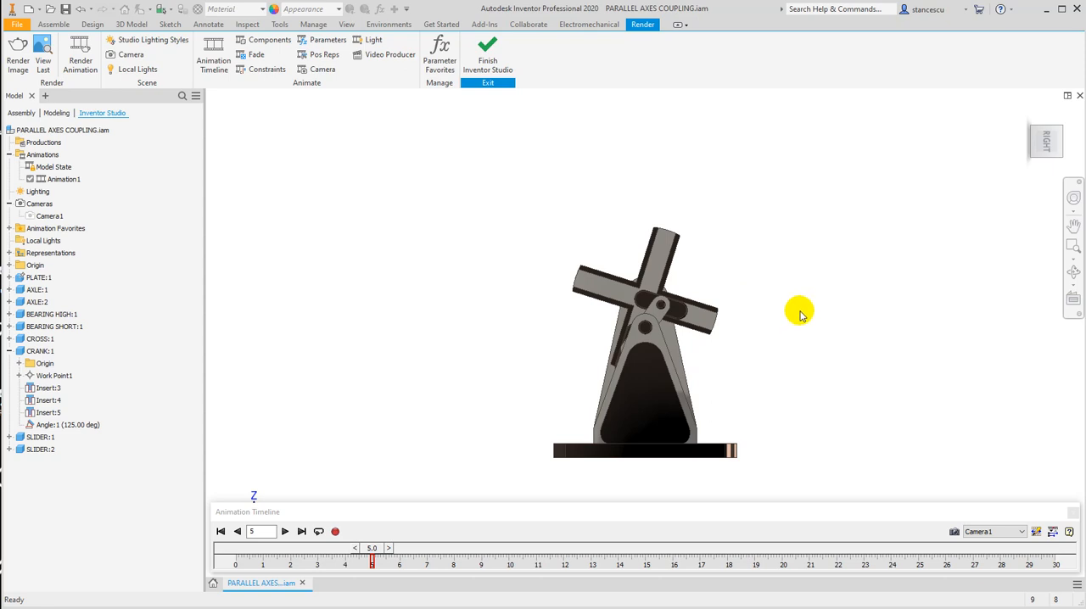
key("F3")
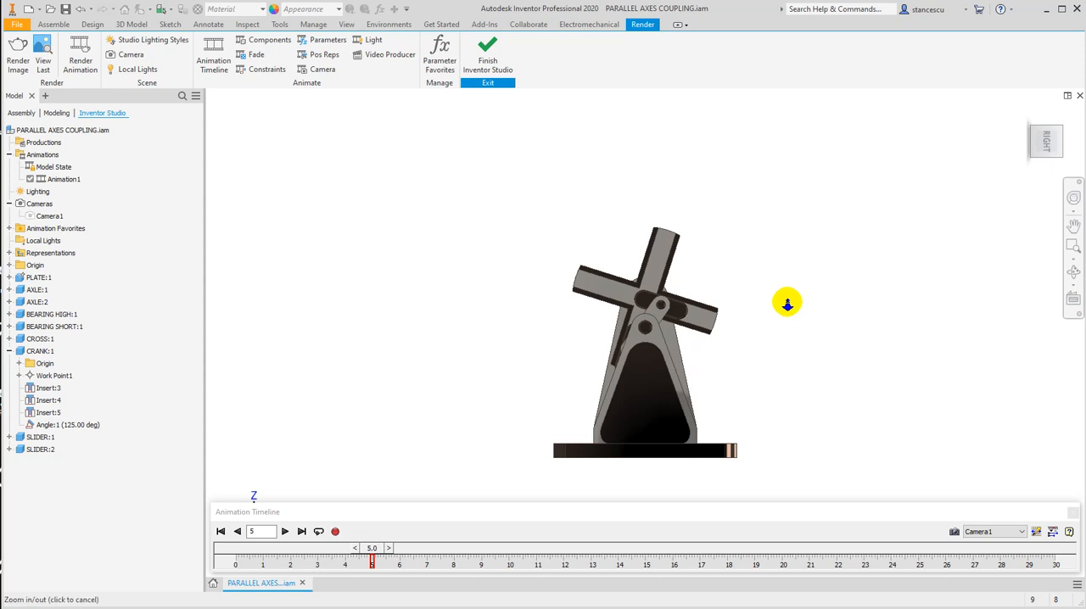
left_click_drag(763, 277, 846, 276)
mouse_move(846, 251)
left_mouse_down()
mouse_move(851, 226)
mouse_move(810, 235)
mouse_move(583, 378)
mouse_move(698, 217)
mouse_move(803, 250)
mouse_move(829, 235)
mouse_move(832, 300)
mouse_move(839, 227)
mouse_move(841, 245)
left_mouse_up()
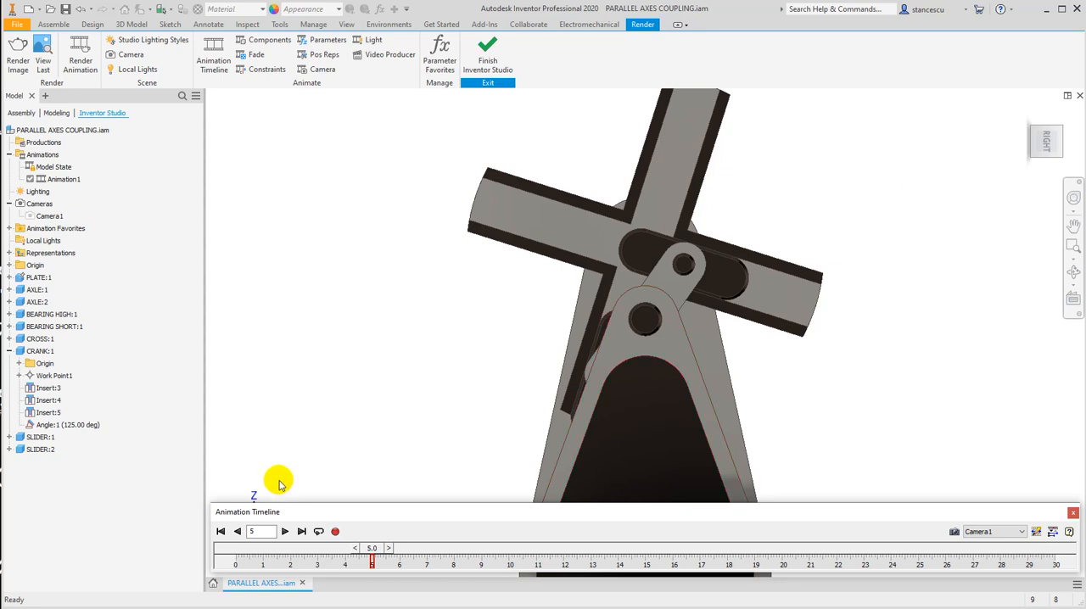
Play the animation from the start to about 14.8 s, and examine the recorded camera action in the expanded timeline.
left_click(219, 531)
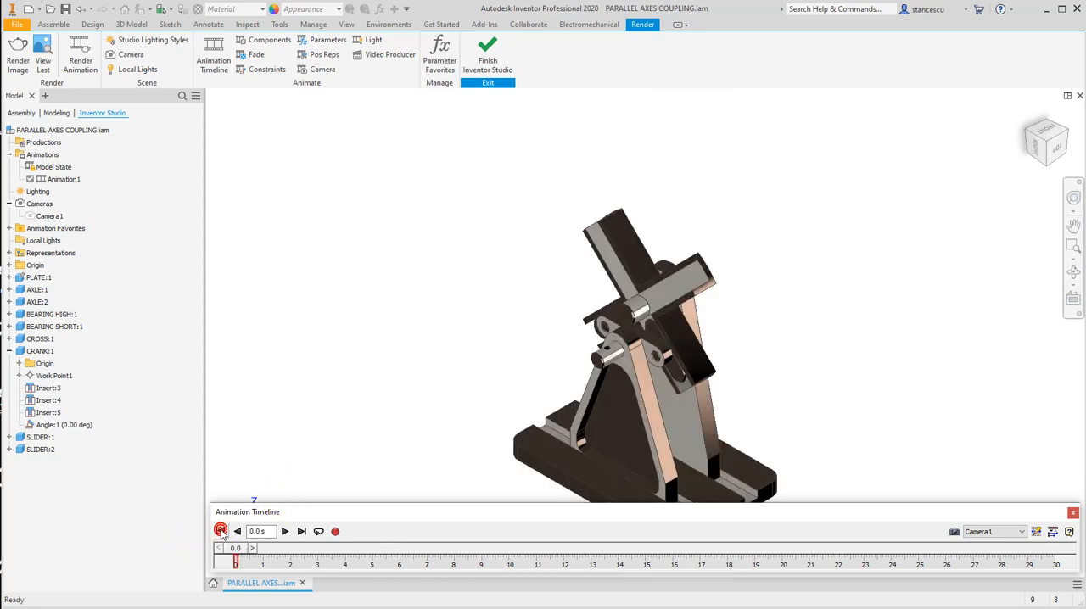
left_click(284, 532)
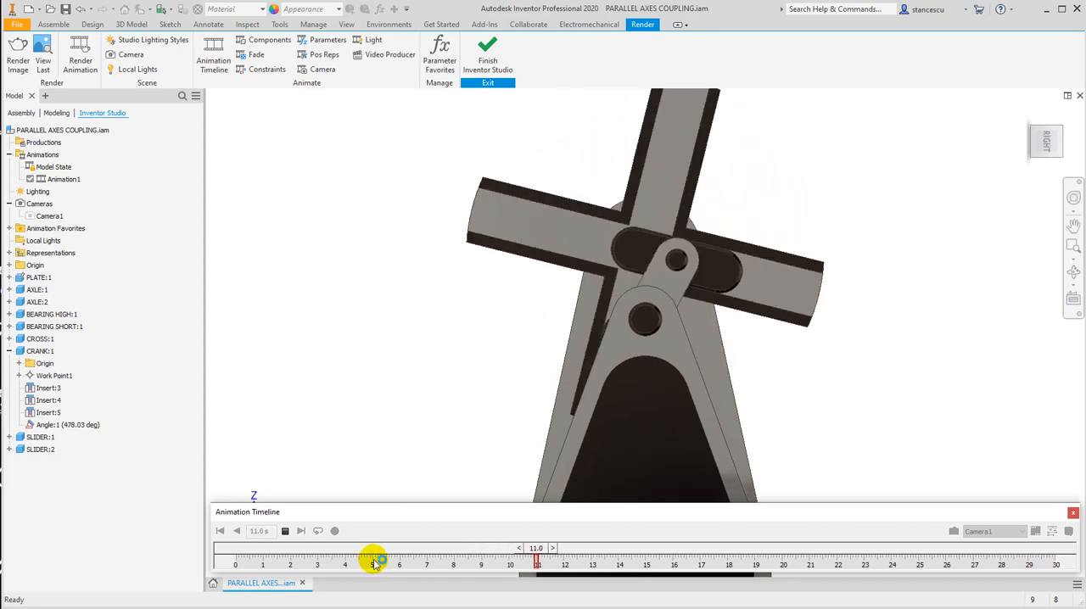
left_click(282, 531)
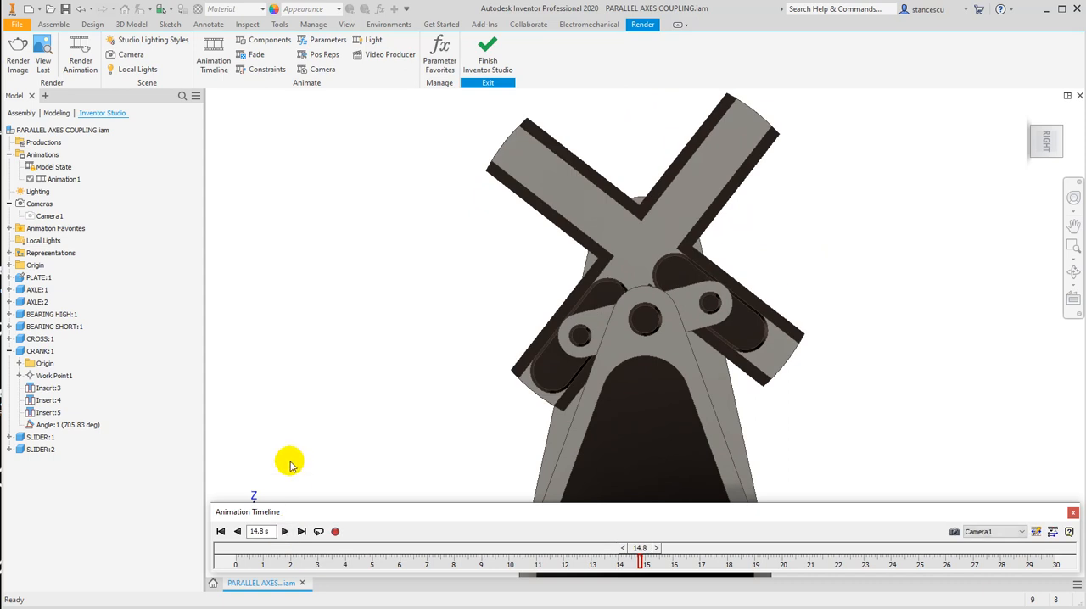
left_click(1053, 530)
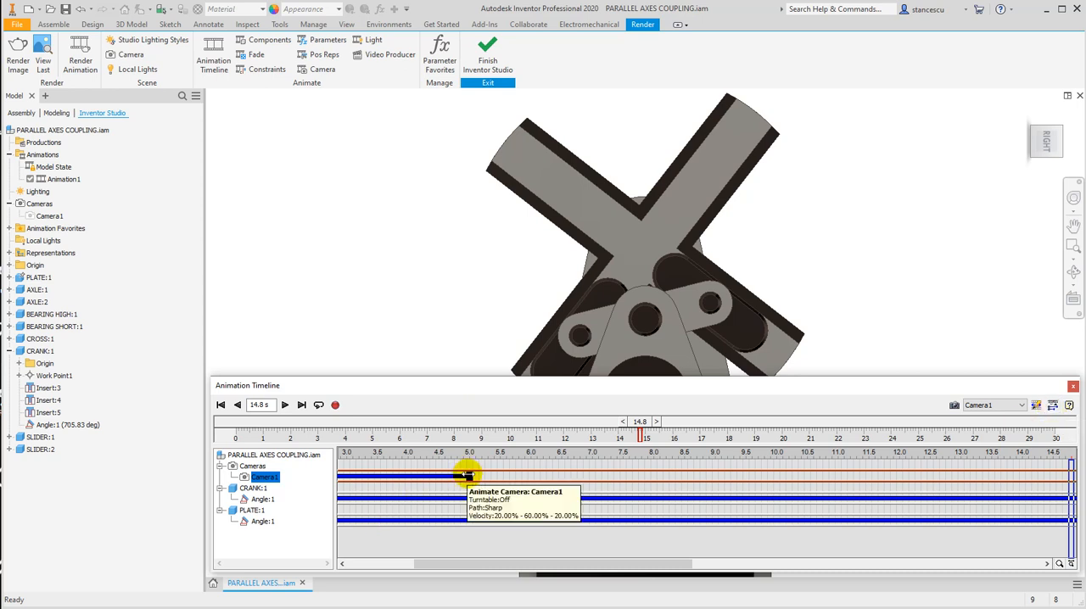
left_click(1052, 404)
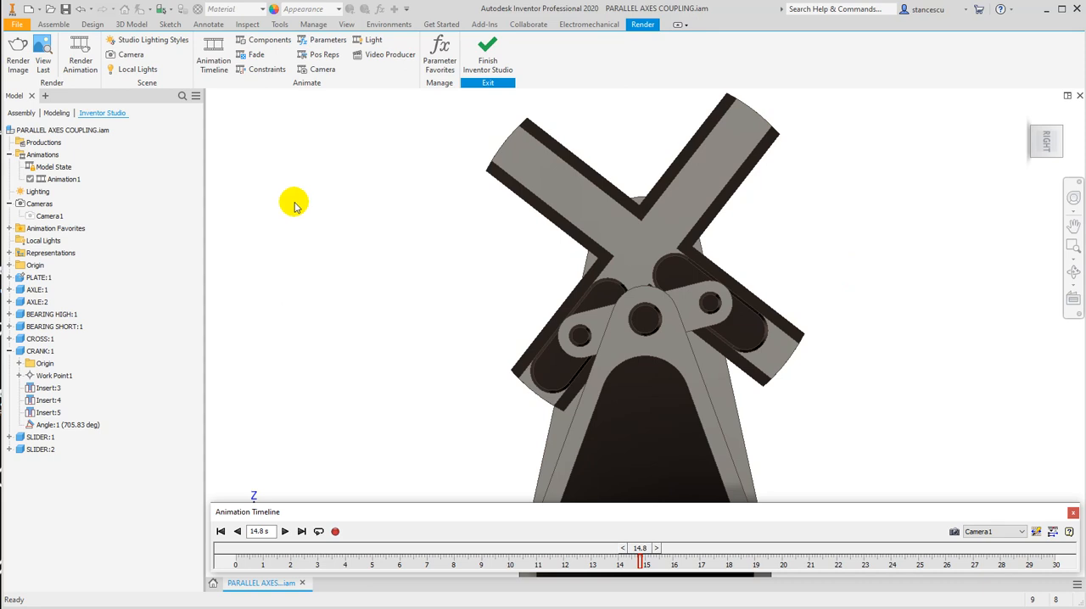
left_click(307, 75)
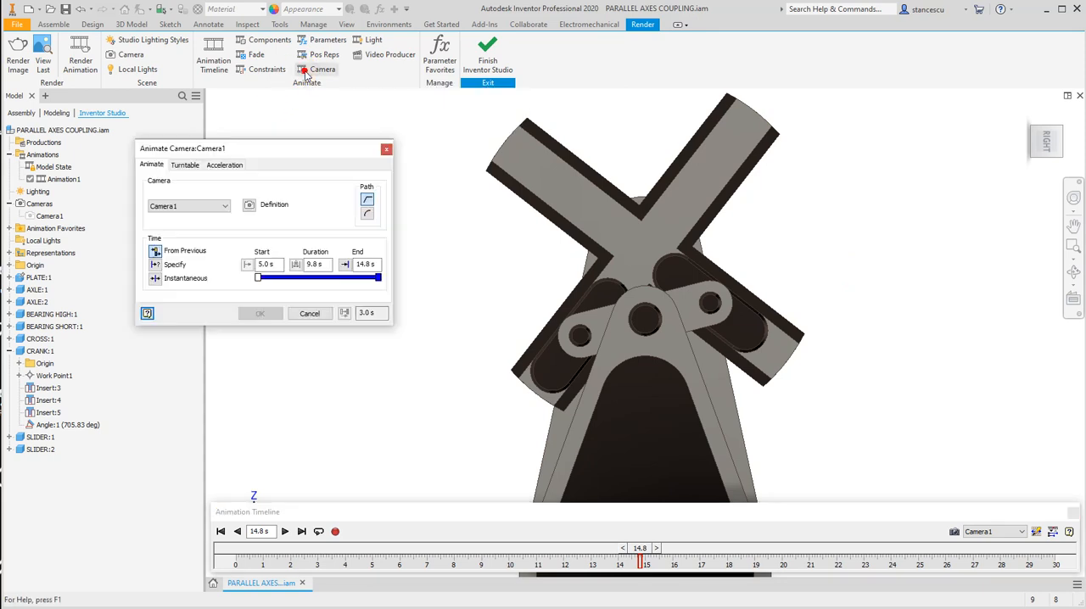
left_click(187, 165)
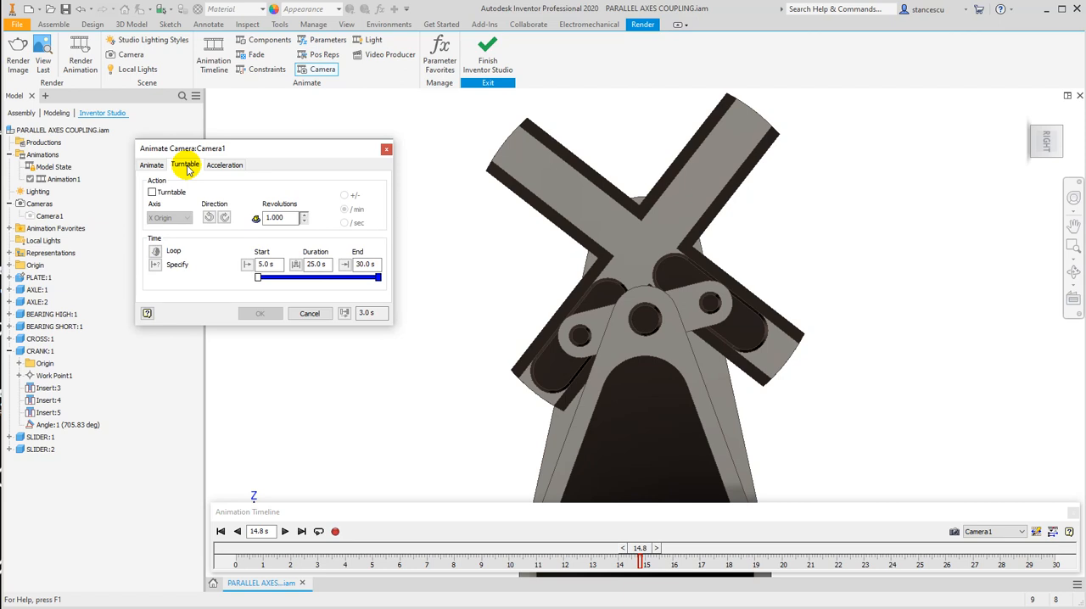
left_click(153, 193)
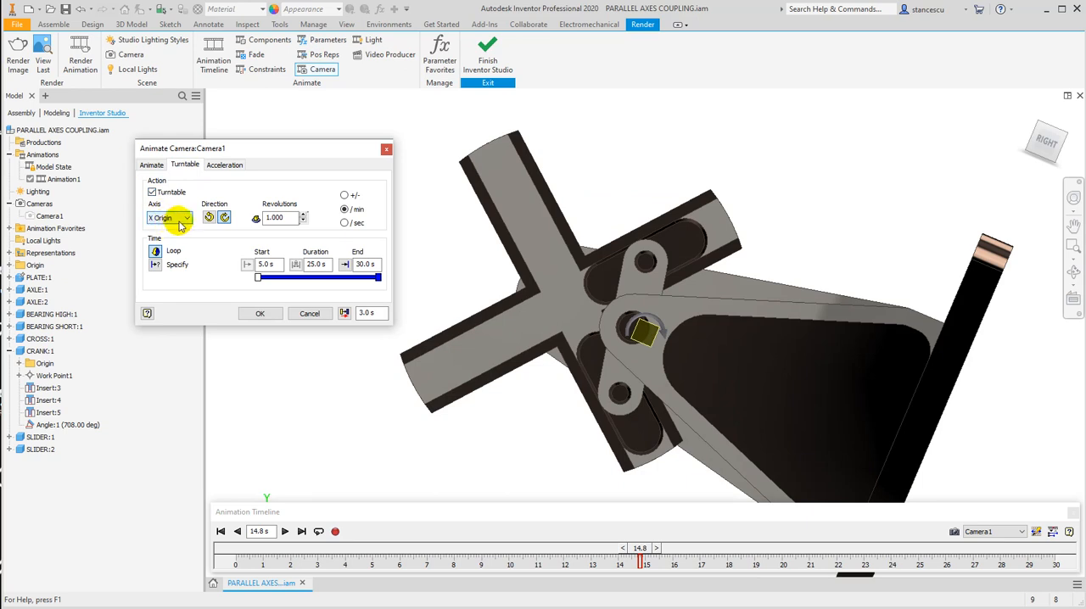
left_click(185, 219)
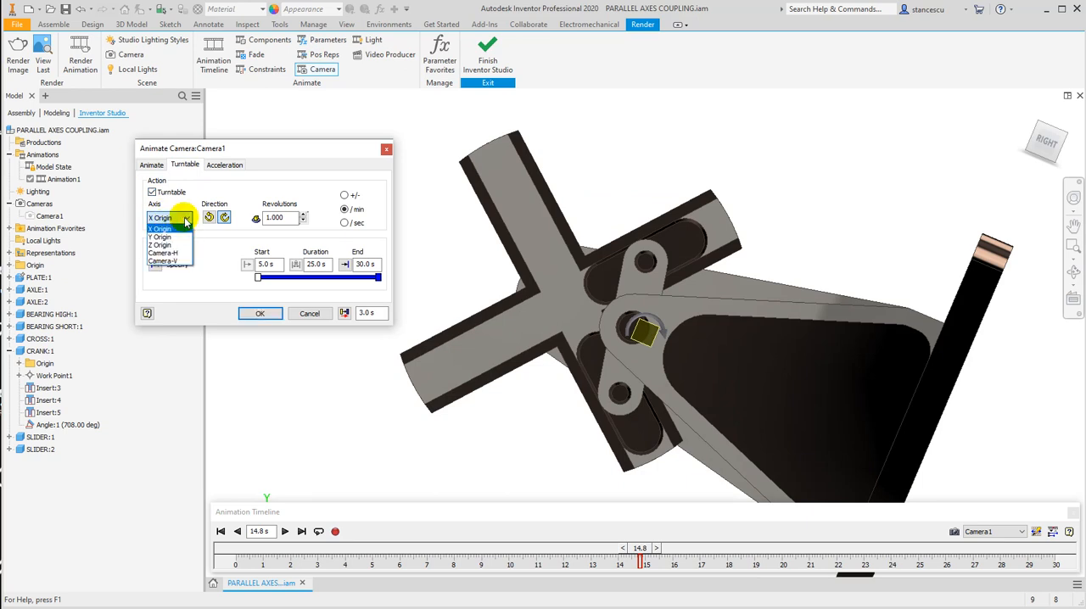
left_click(179, 246)
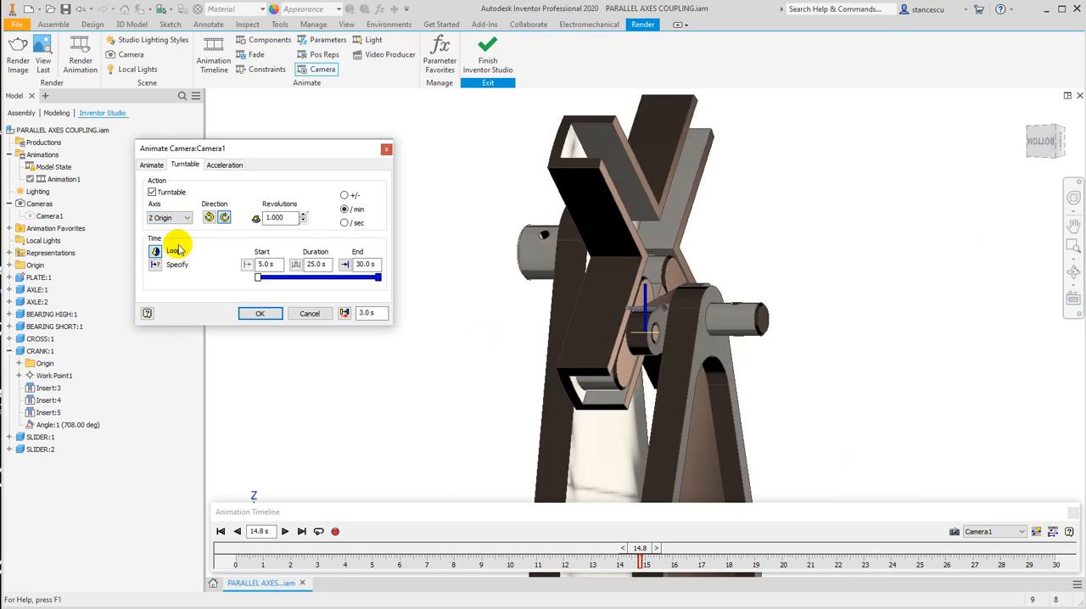
left_click(310, 313)
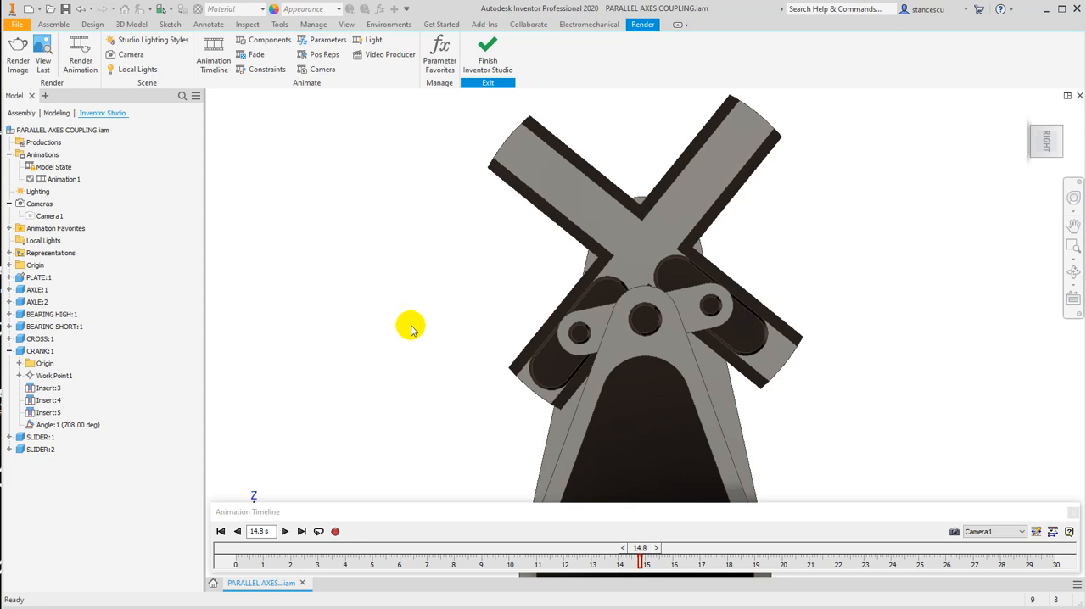
Return the timeline to 5 s and enable a turntable animation for Camera1 about the Z Origin axis.
left_click(265, 531)
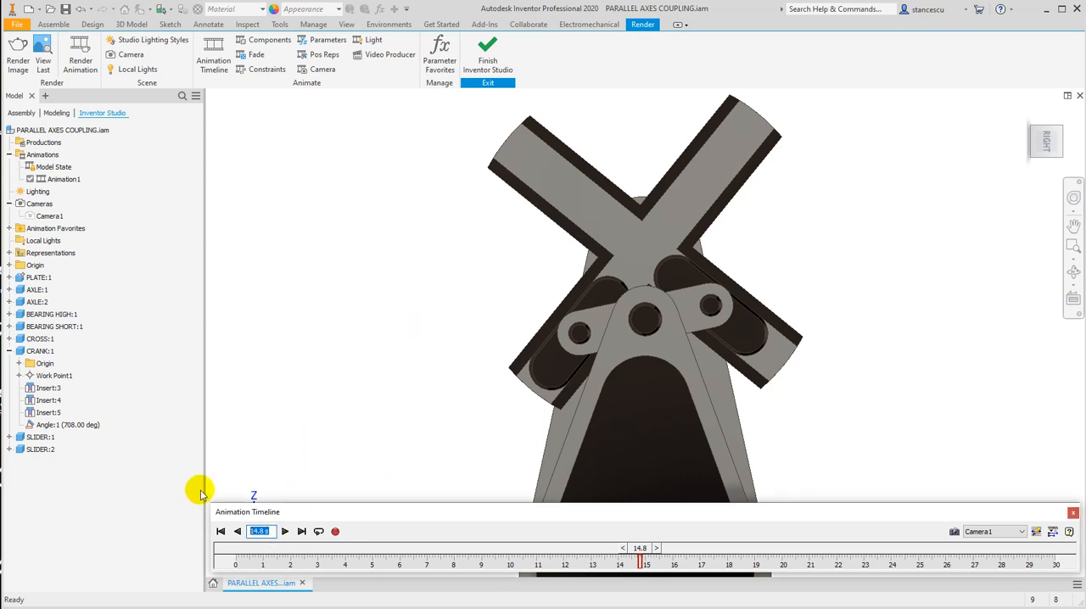
type("5")
key("Return")
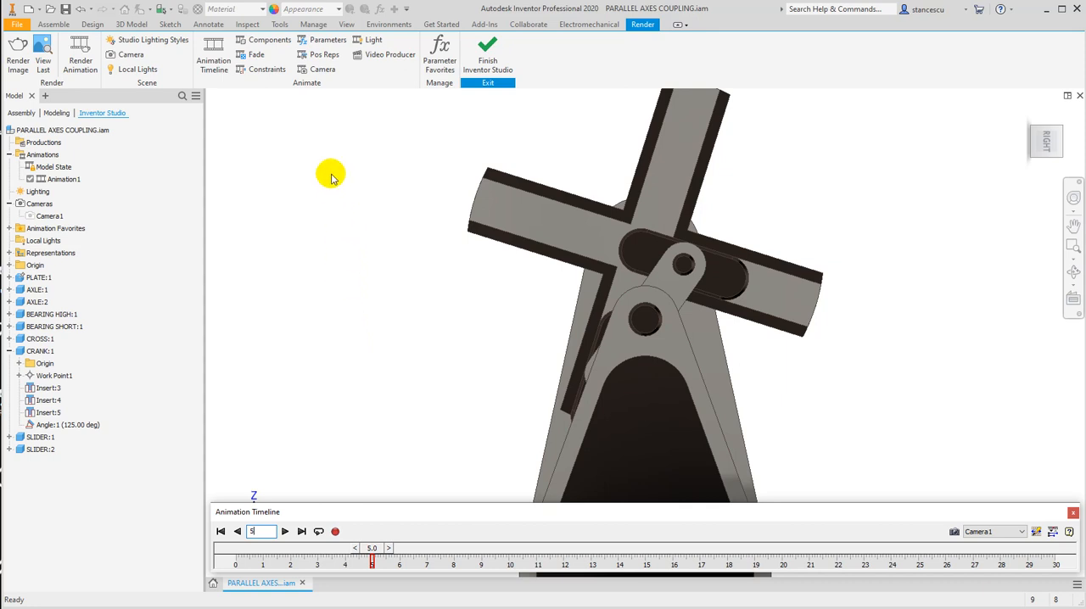
left_click(308, 72)
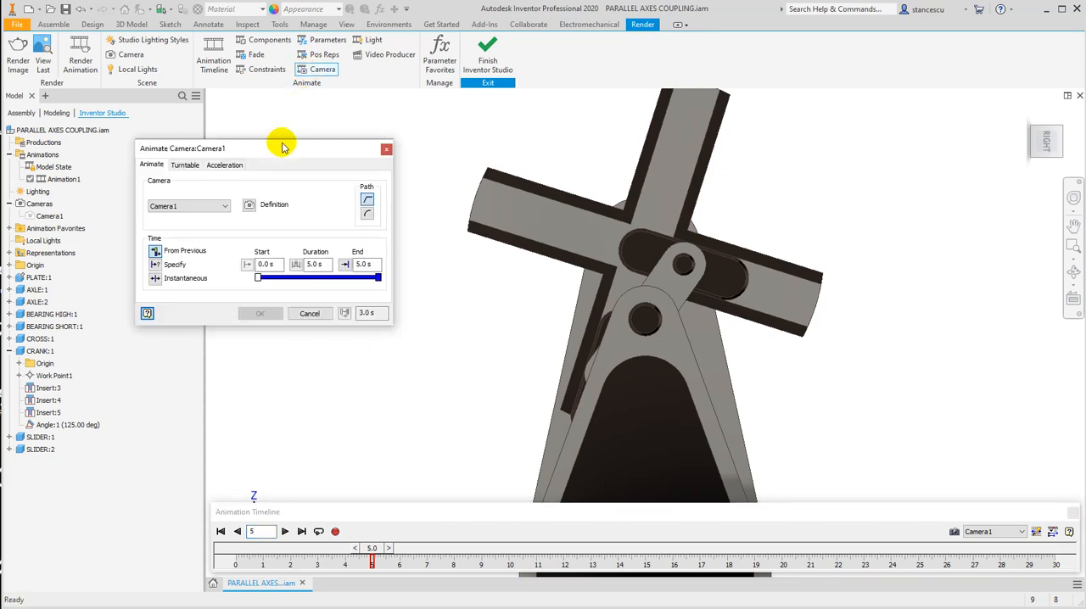
left_click(186, 165)
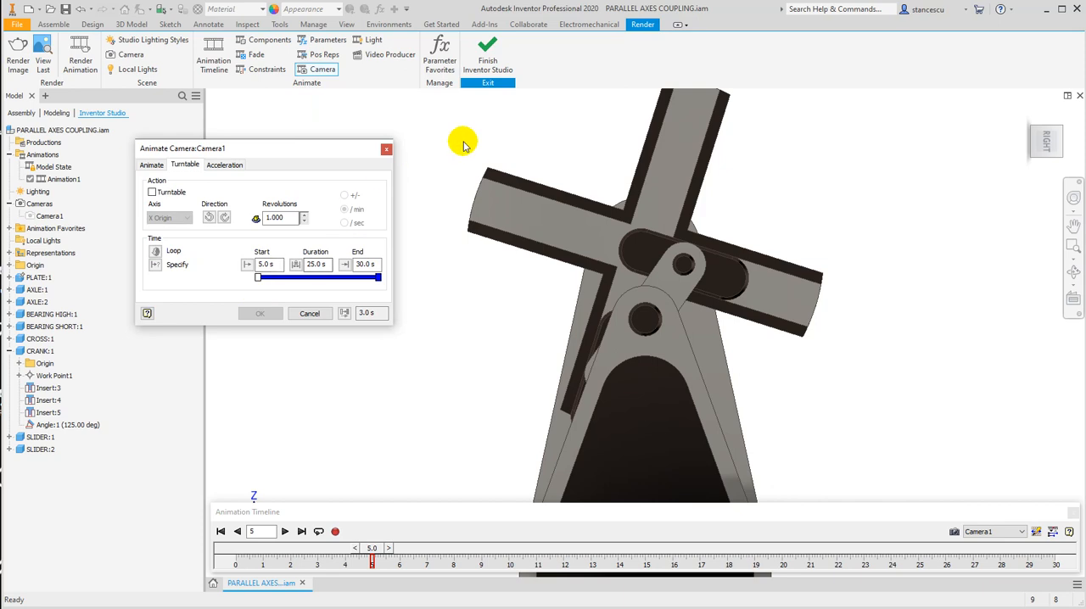
left_click(152, 193)
left_click(176, 219)
left_click(184, 218)
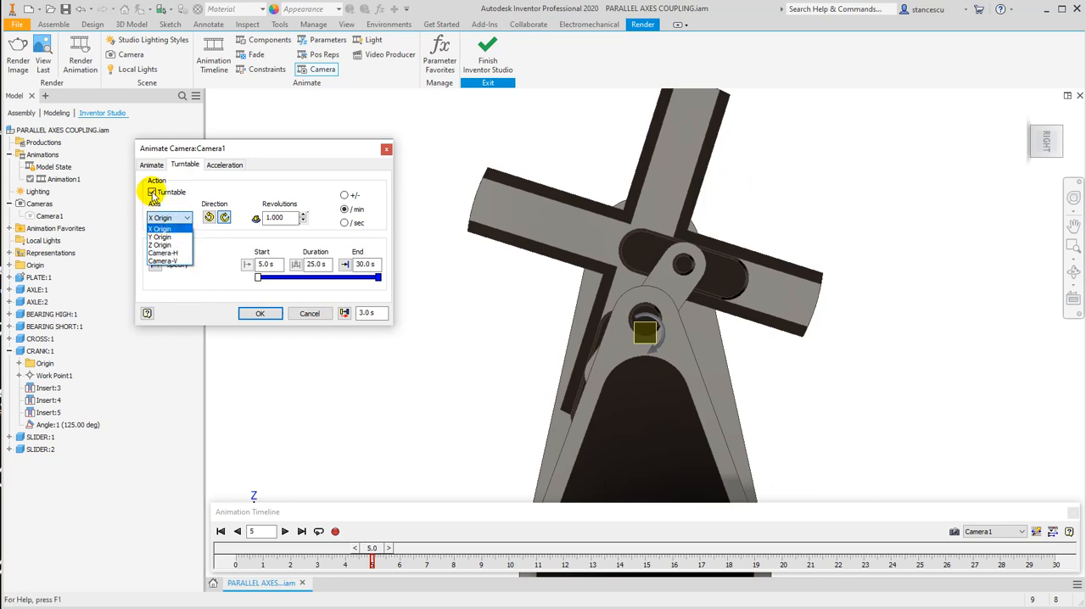
left_click(162, 245)
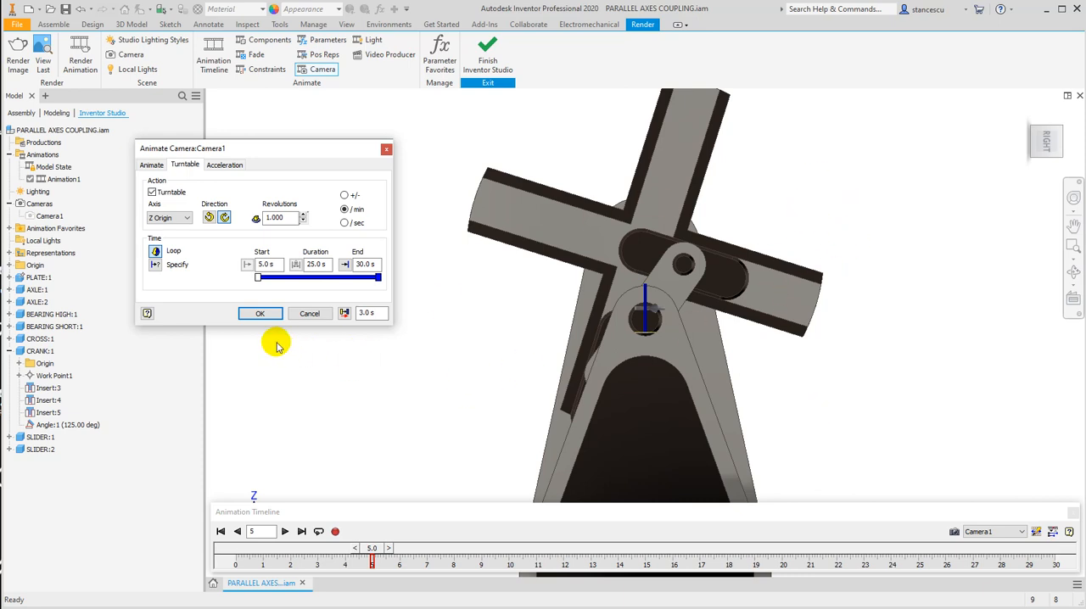
Set the turntable to 3,5 revolutions per minute with a specified end time of 20 s, apply it, and rewind the animation to the start.
double_click(275, 218)
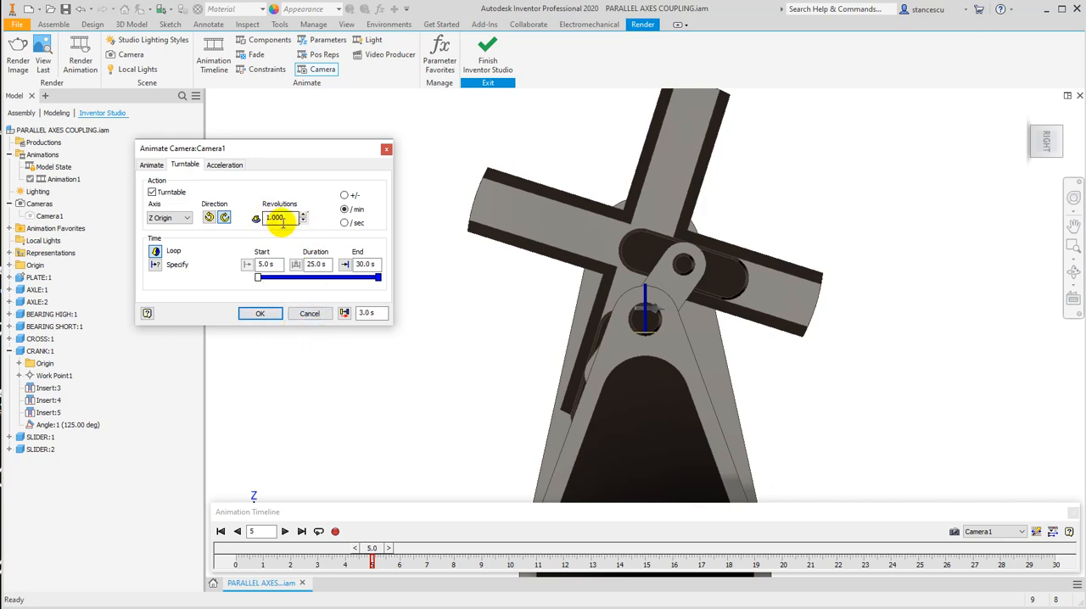
left_click(161, 222)
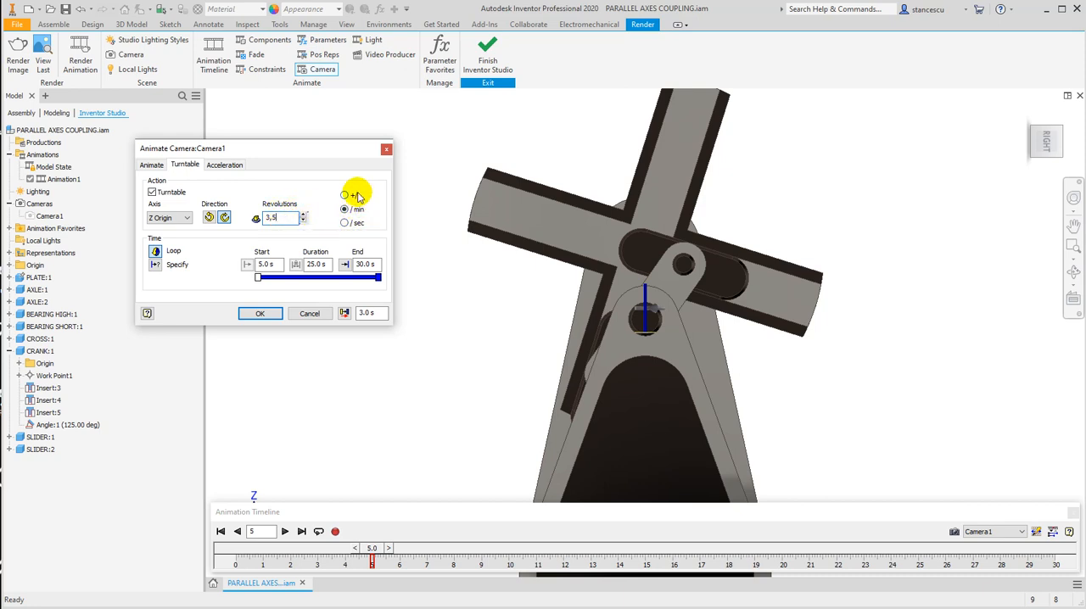
left_click(154, 265)
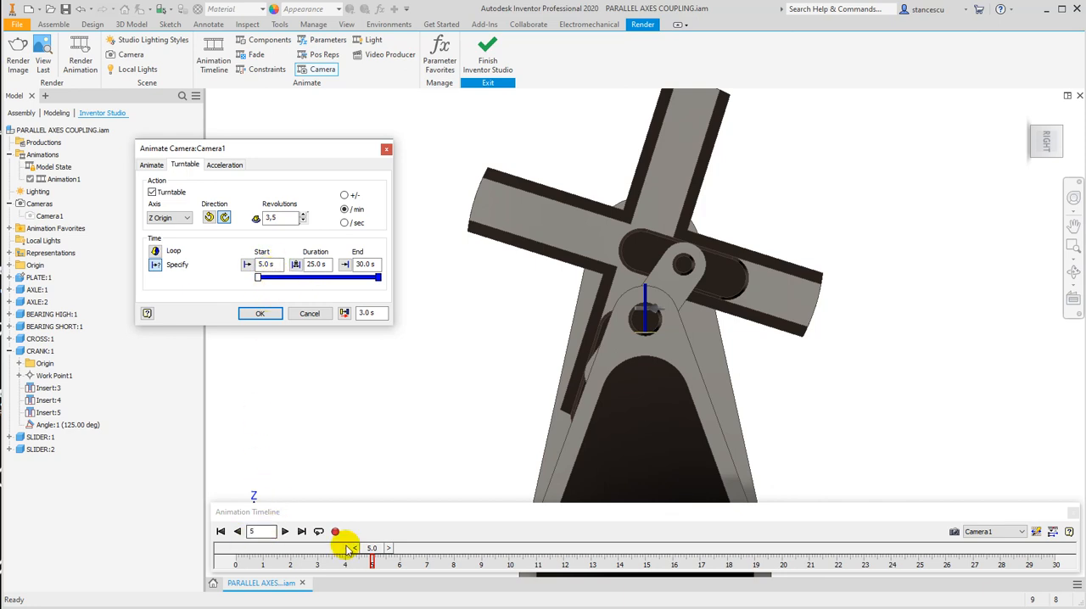
left_click(275, 265)
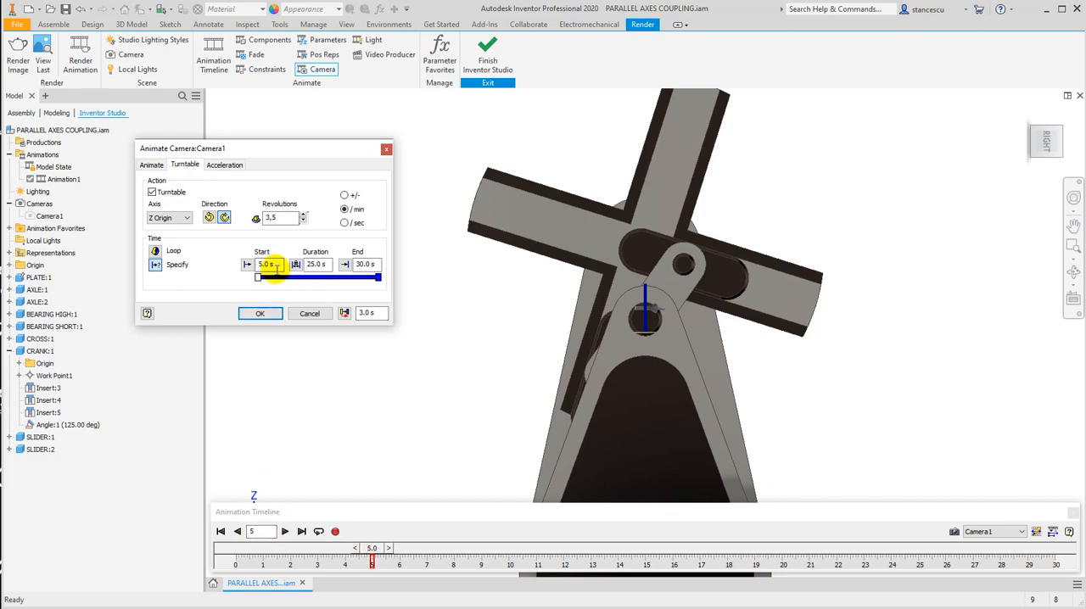
left_click(364, 265)
type("20")
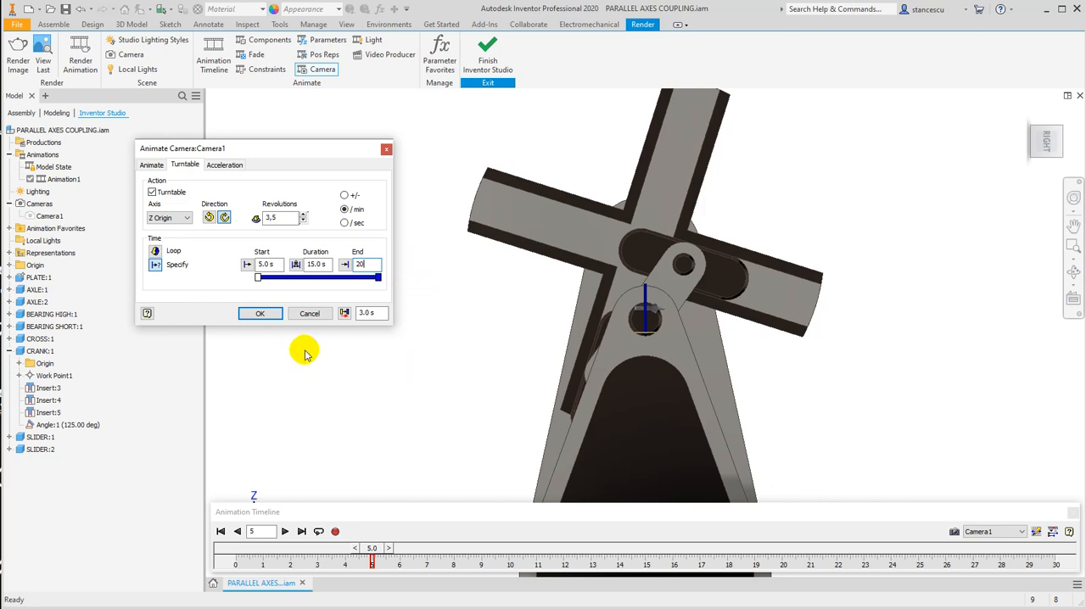
left_click(275, 315)
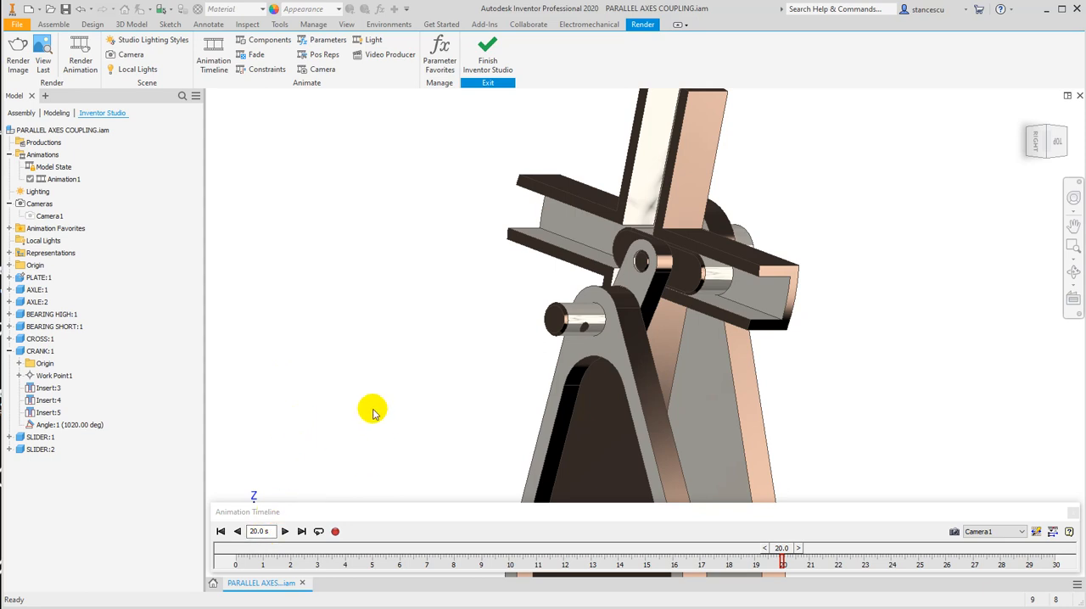
left_click(220, 532)
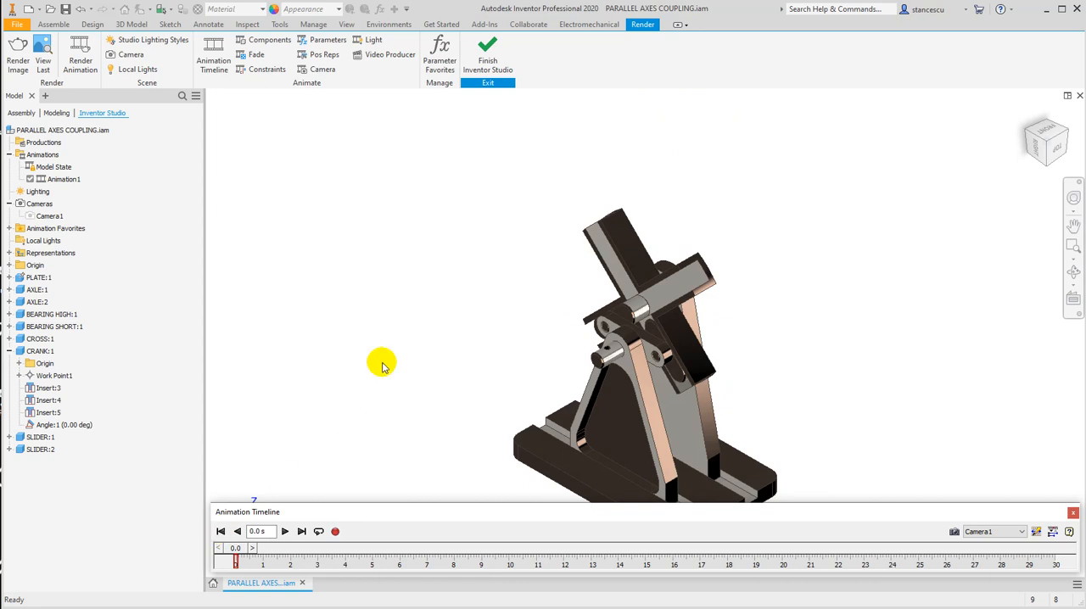
Play the animation from the start to about 25.7 s, inspect the frame at 20 s, and rewind to the start.
left_click(285, 531)
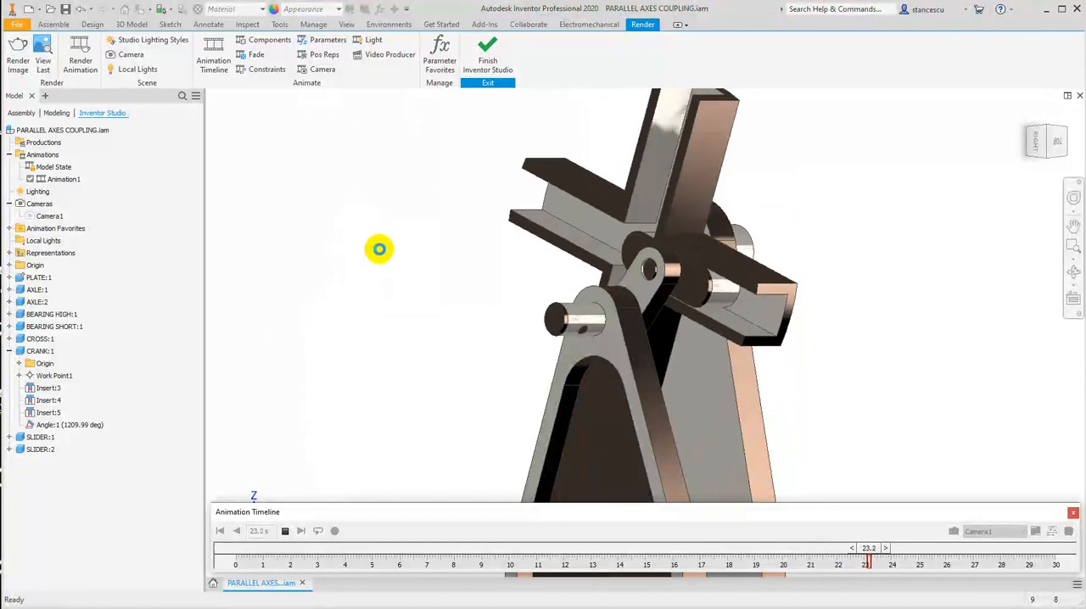
left_click(288, 531)
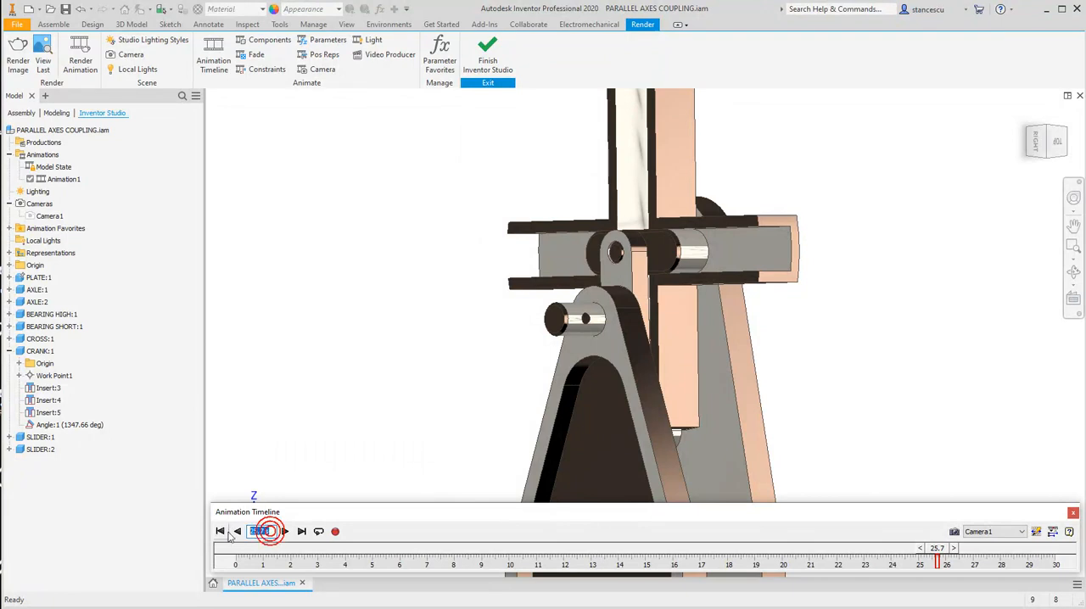
key("Return")
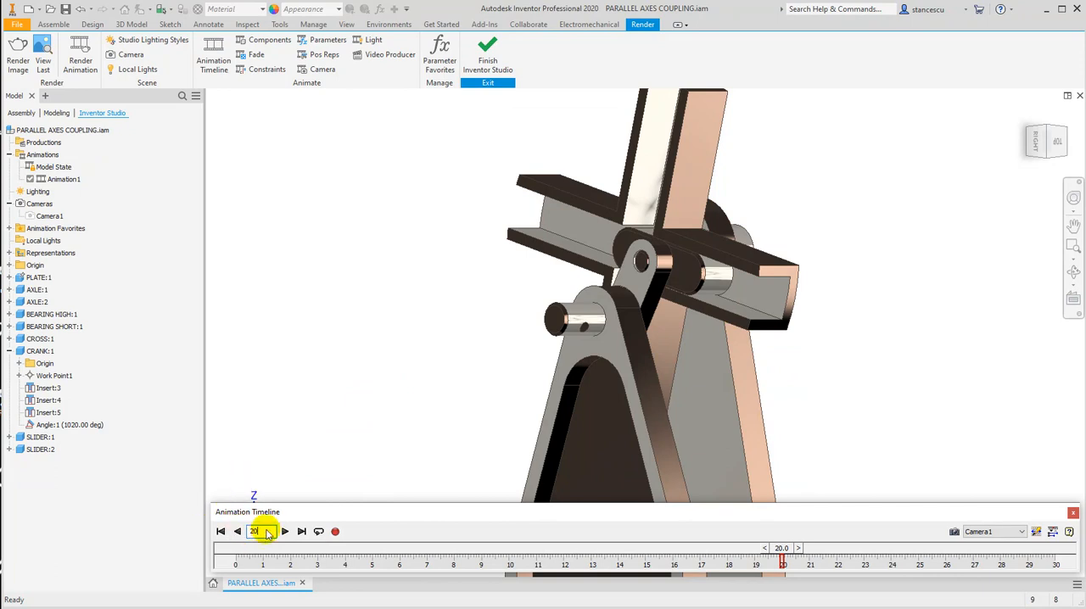
left_click(223, 532)
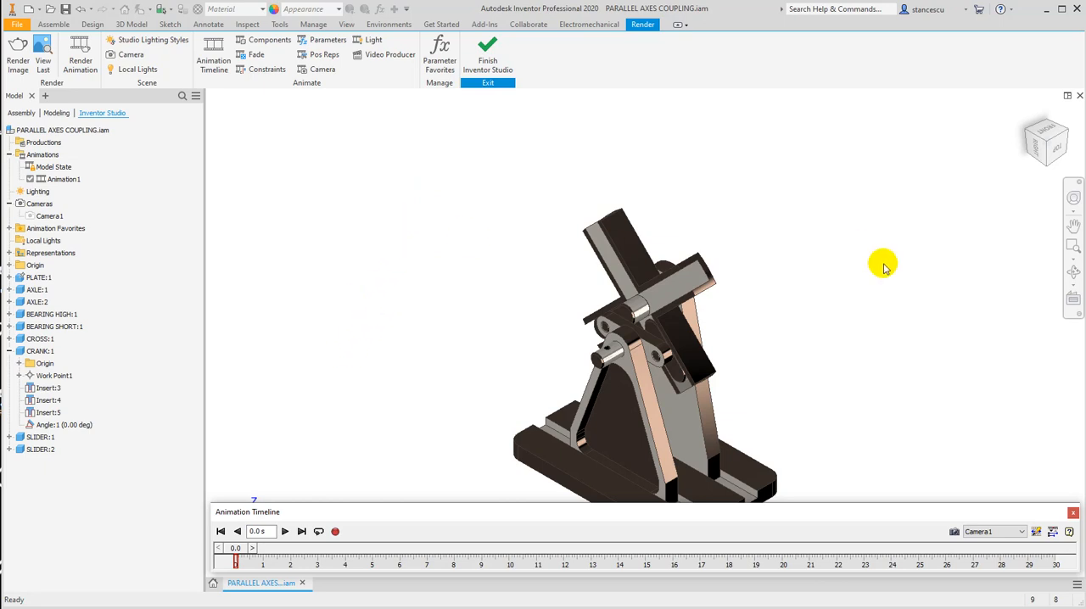
Move the timeline to its end at 30 s, restore the home view, and record it as a camera action.
left_click(302, 532)
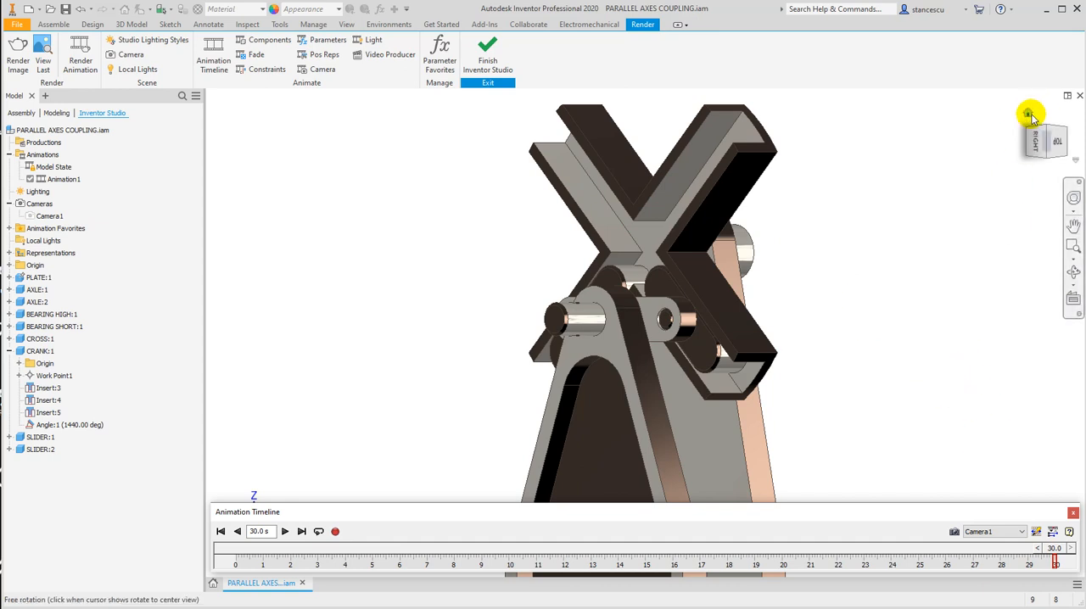
left_click(1028, 115)
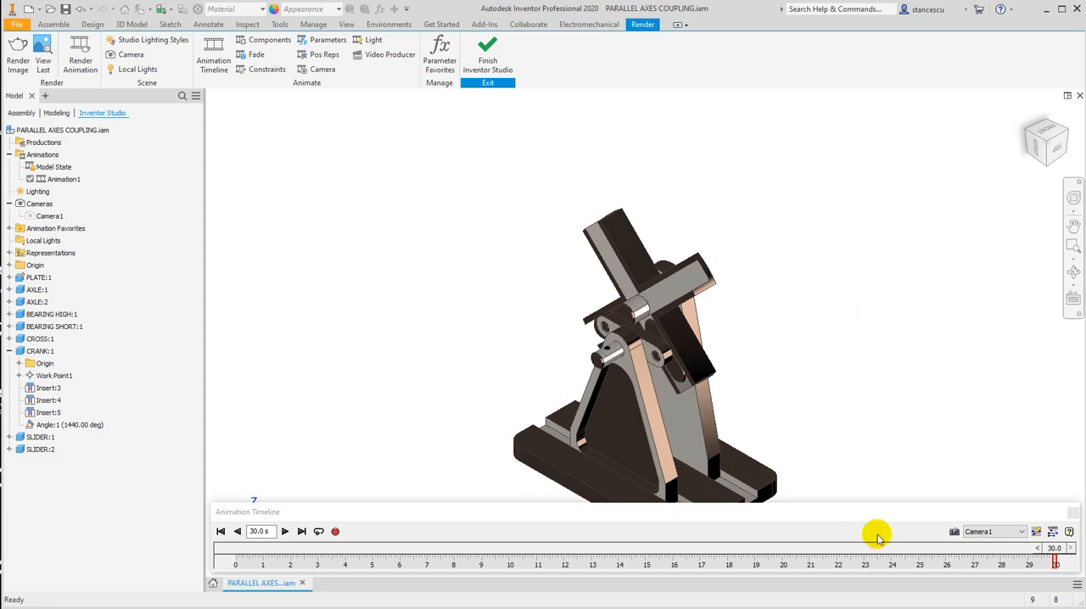
left_click(953, 532)
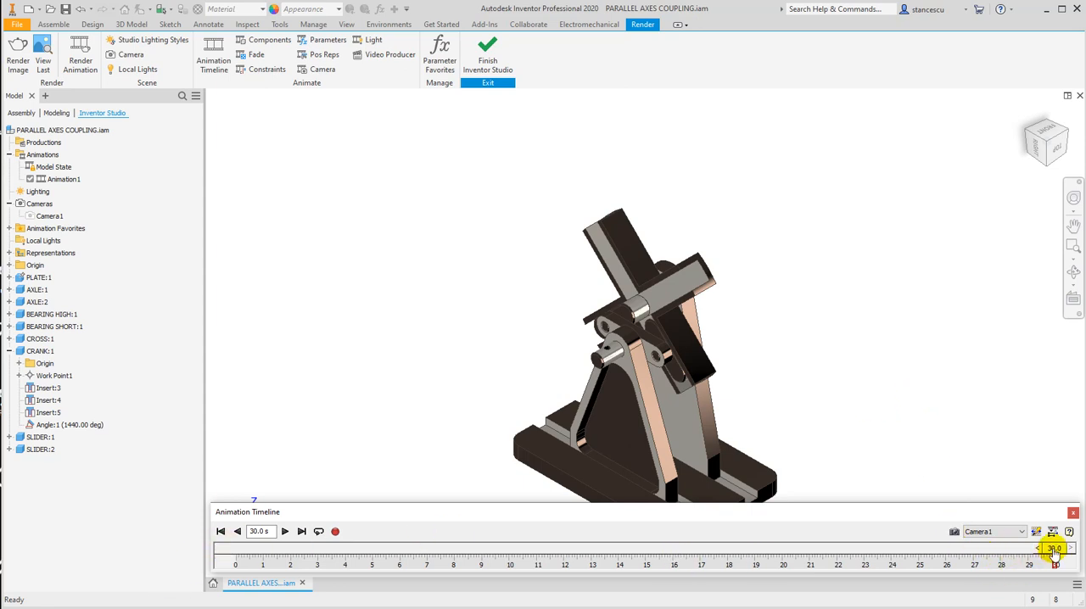
Return the timeline to 0 s, play the animation to about 8.8 s to check the camera movement, and rewind it.
left_click_drag(1054, 552, 196, 589)
left_click(284, 531)
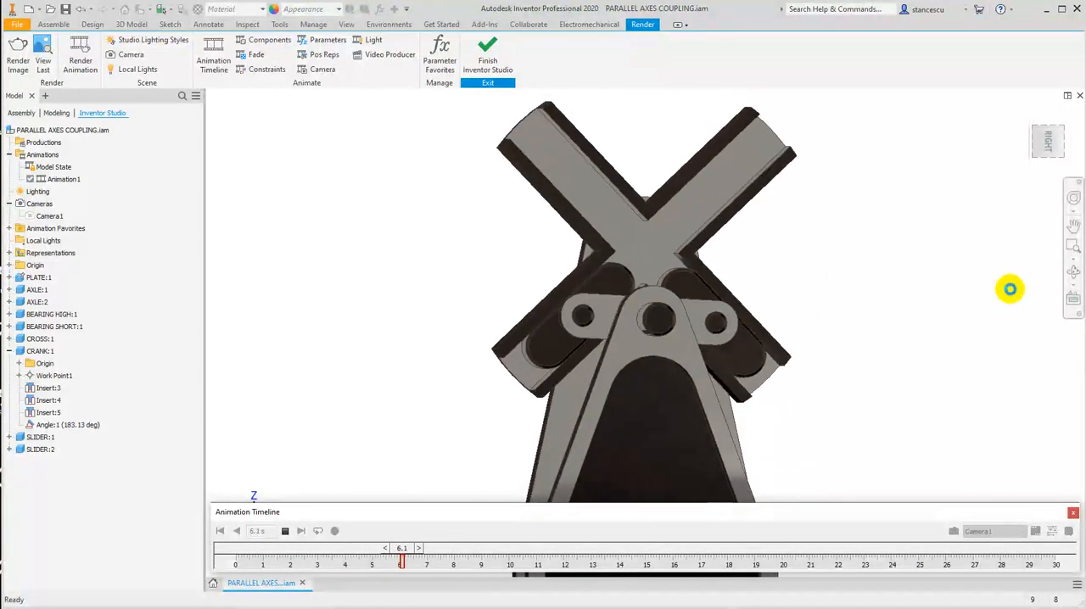
left_click(285, 531)
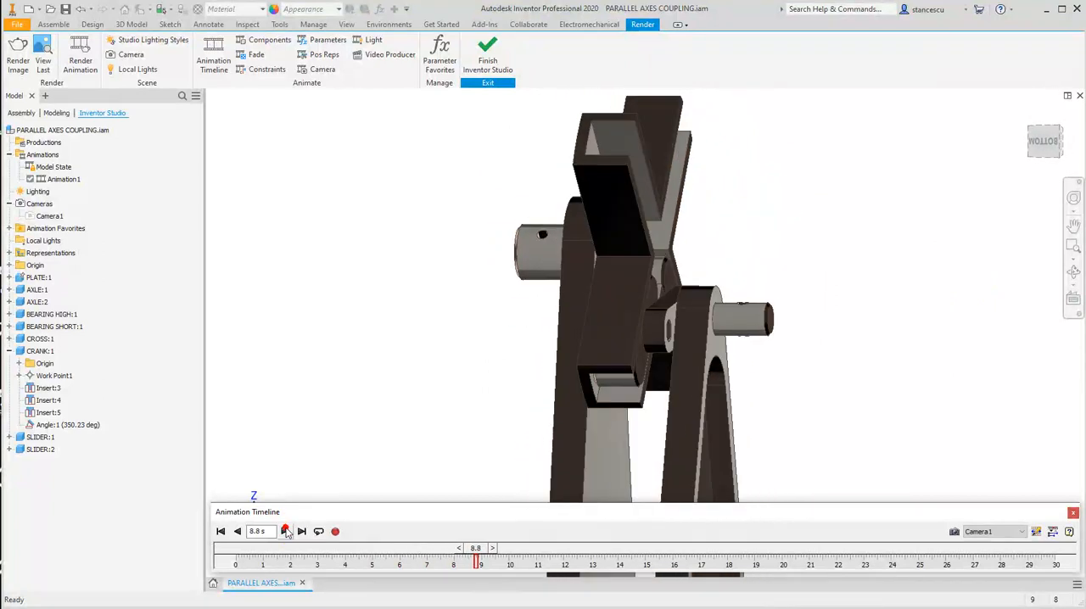
left_click(221, 531)
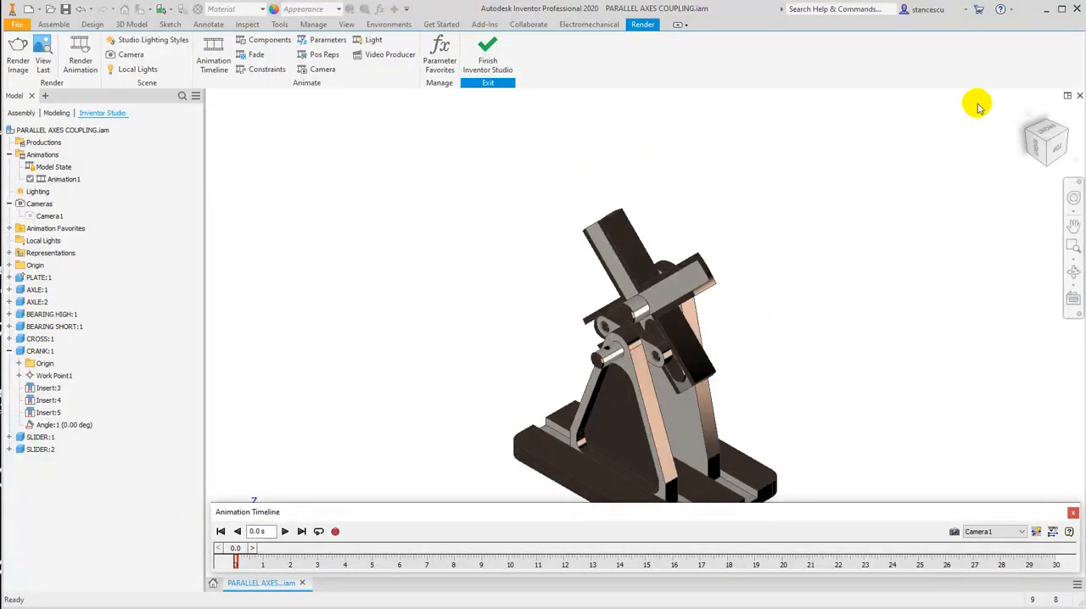
left_click(704, 150)
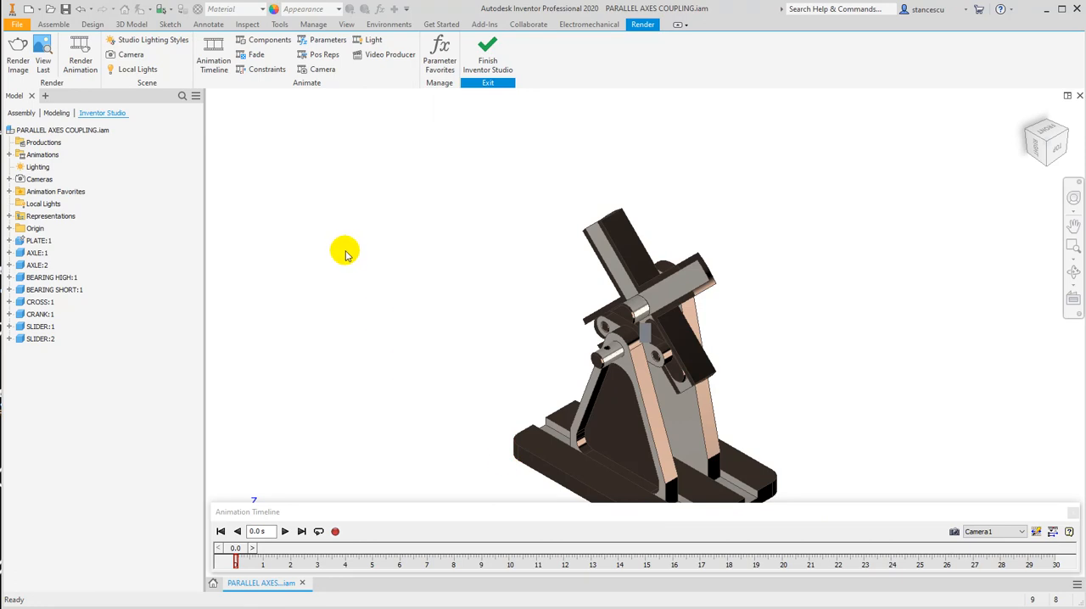
Start a fade animation for PLATE:1, BEARING HIGH:1 and BEARING SHORT:1 with an end opacity of 20%.
left_click(251, 55)
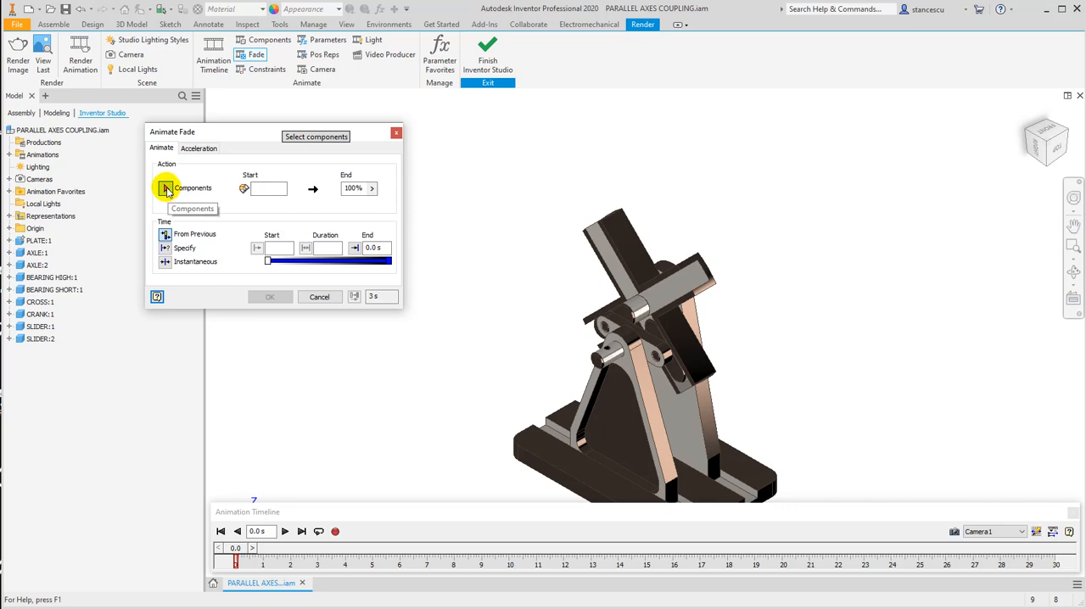
left_click(27, 240)
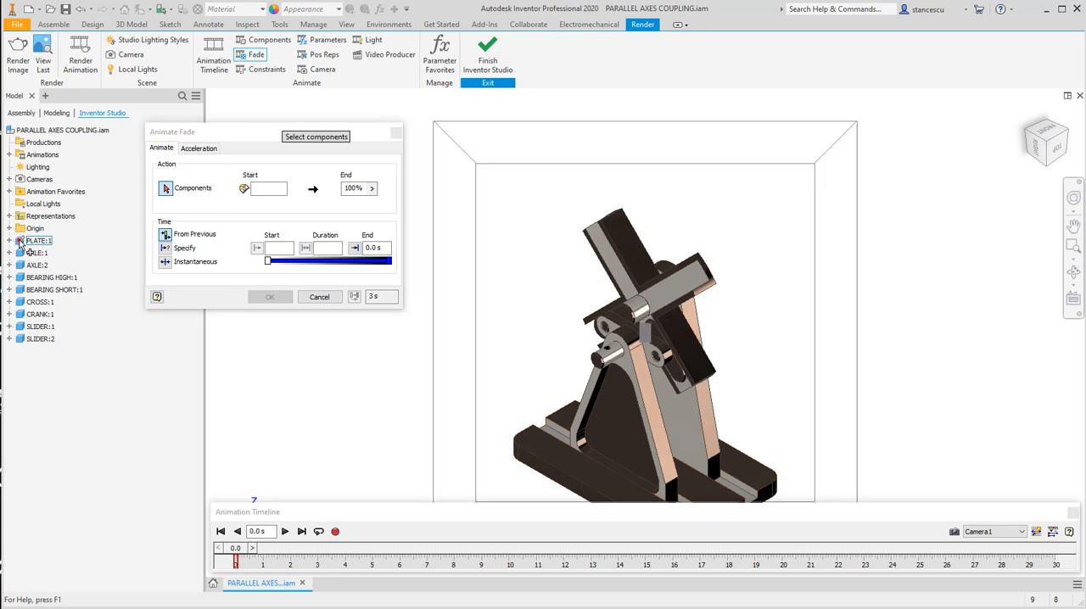
left_click(20, 278)
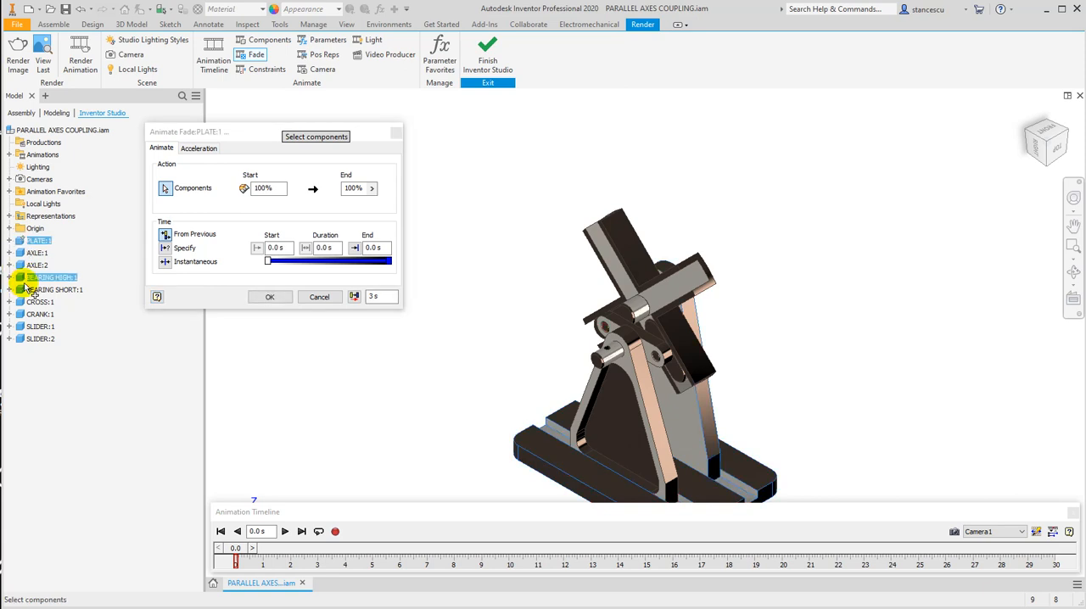
left_click(20, 290)
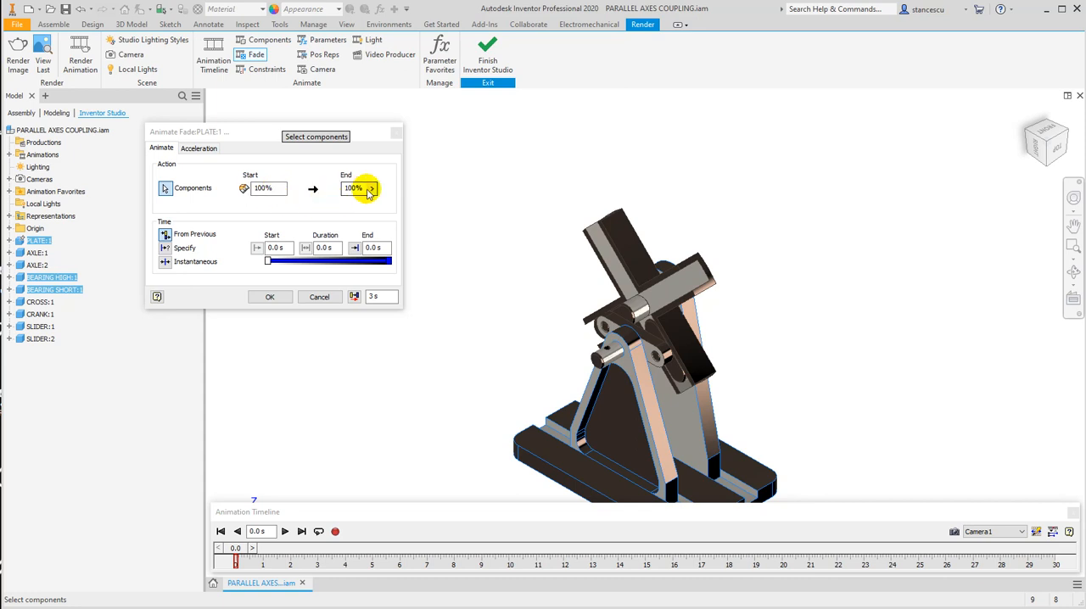
left_click_drag(365, 191, 357, 189)
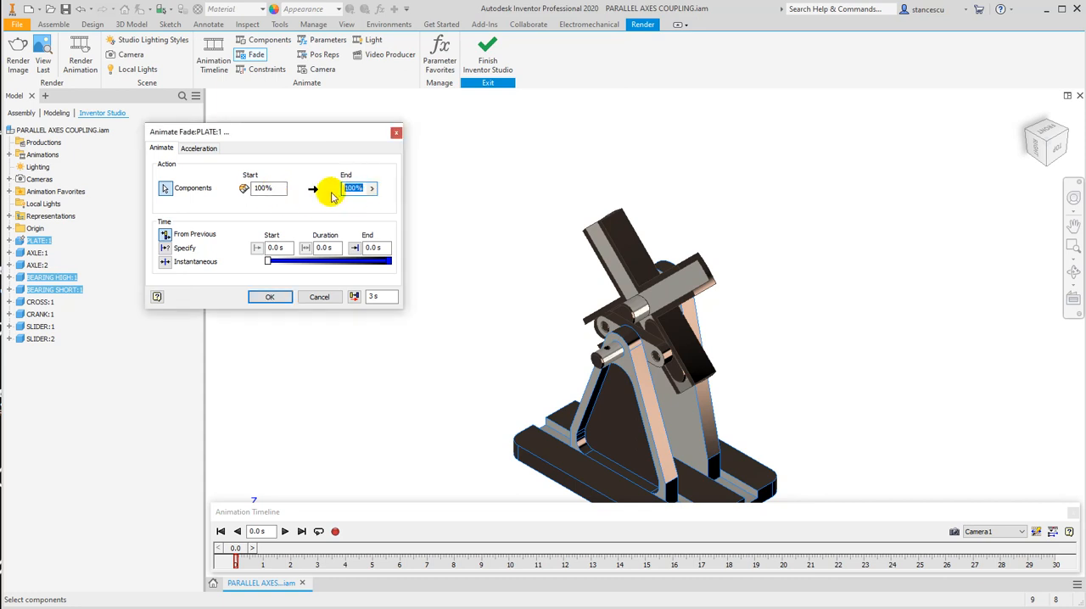
type("20")
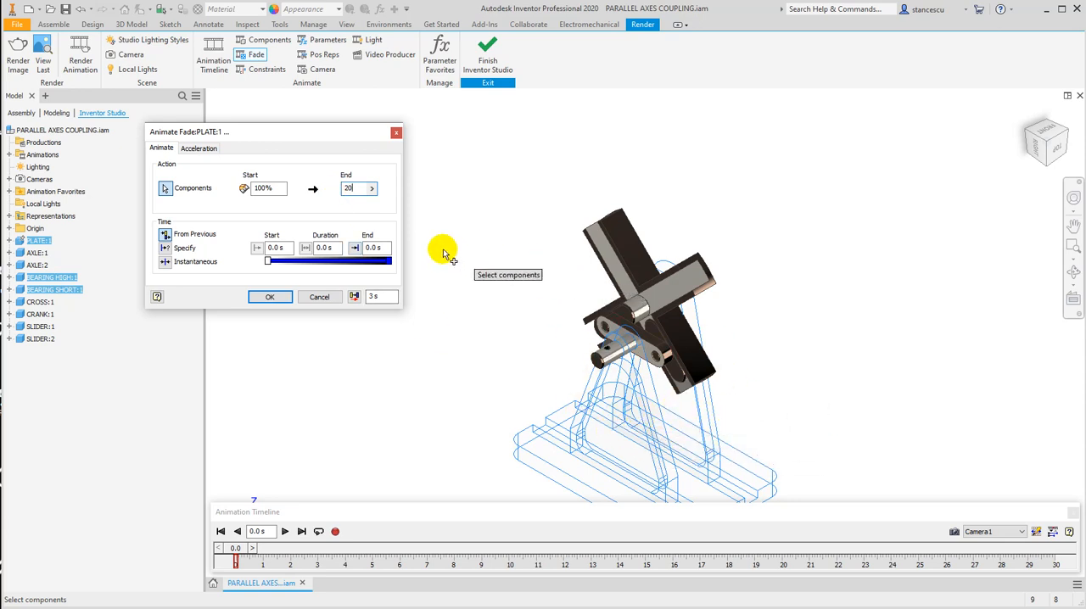
Specify the fade's time from 6 s to 15 s, complete it, and start a new fade action for the same components.
left_click(164, 247)
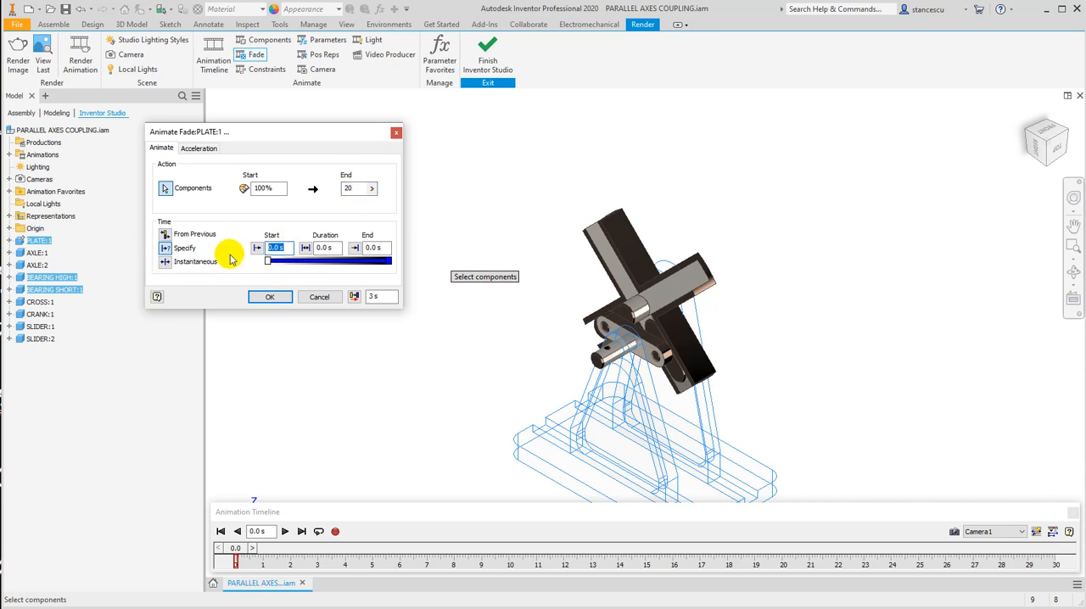
left_click(375, 247)
left_click_drag(378, 247, 356, 246)
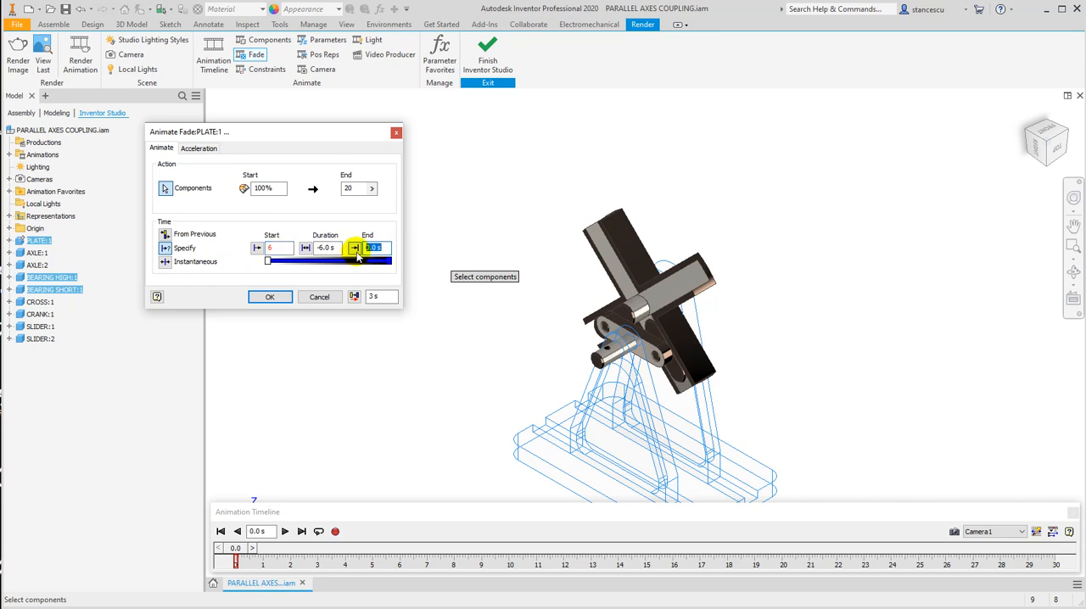
type("15")
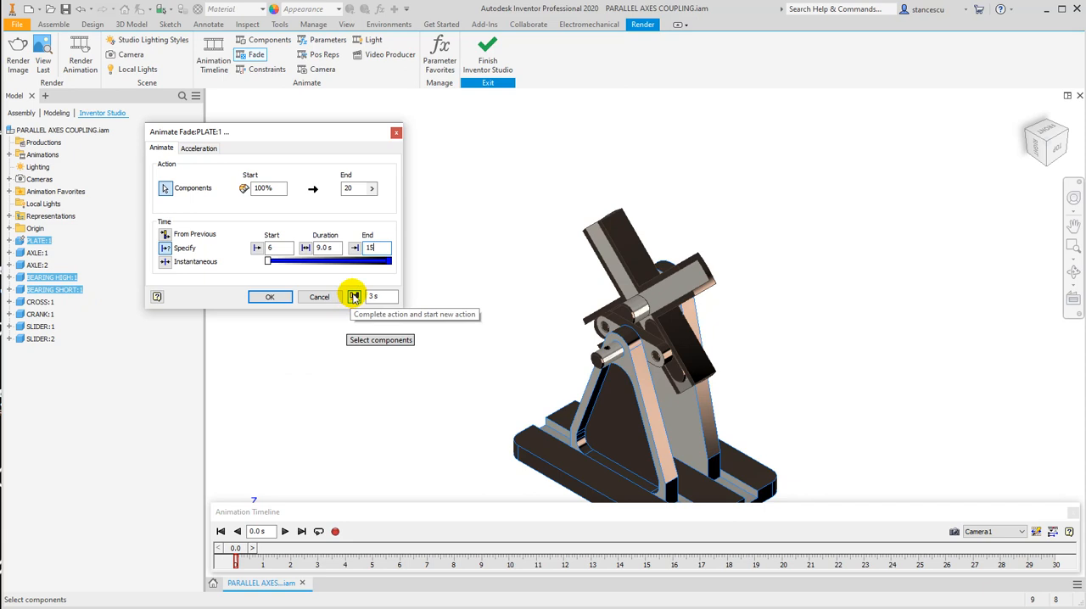
left_click(354, 296)
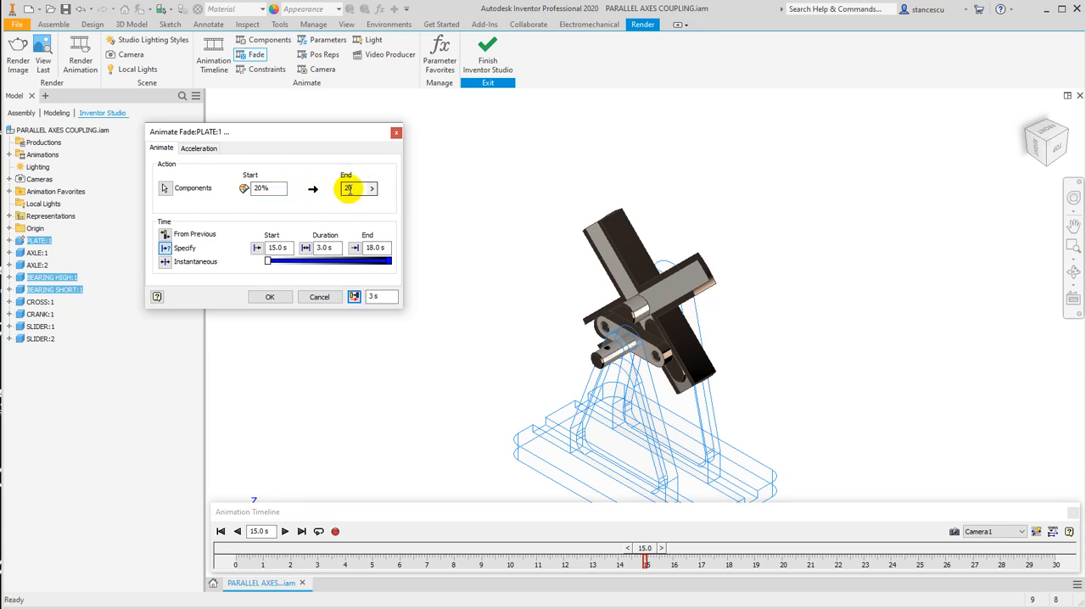
Set the new fade of the plate and bearings to end at 100% opacity at 20 s, and apply it.
type("100")
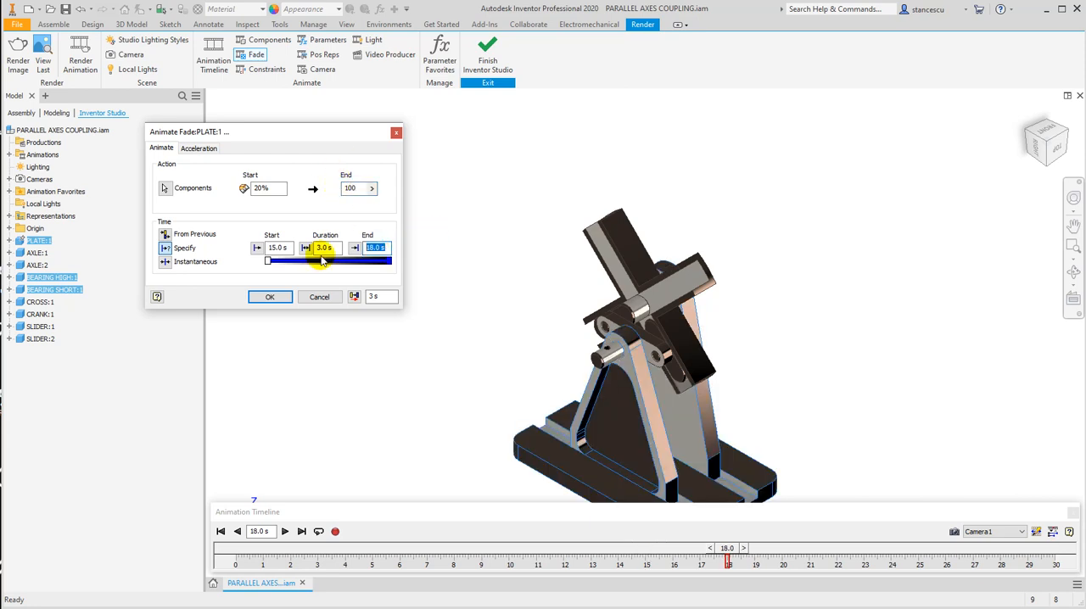
type("20")
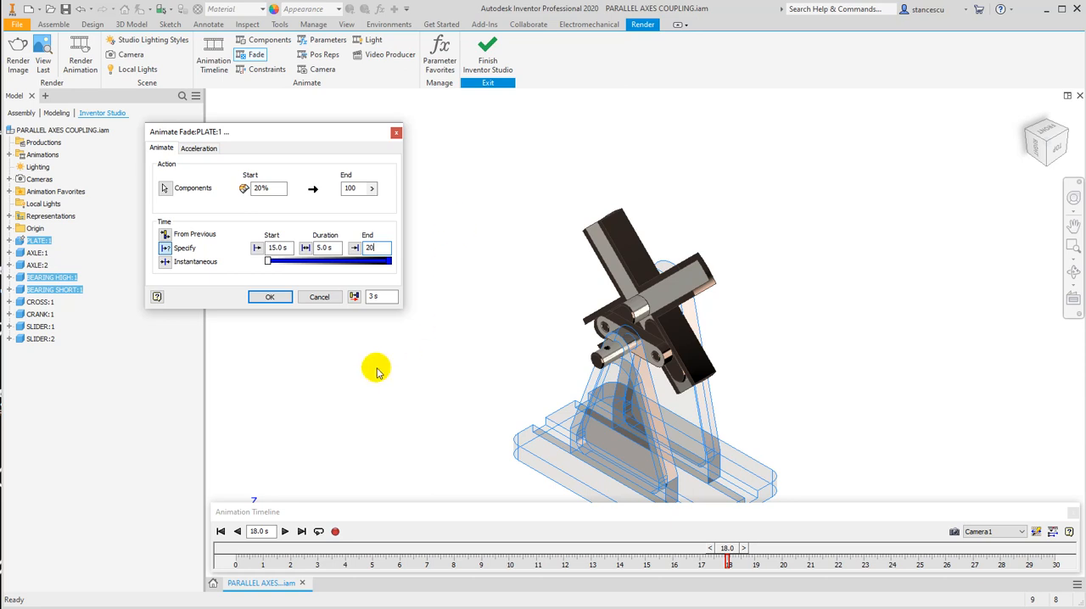
left_click(269, 297)
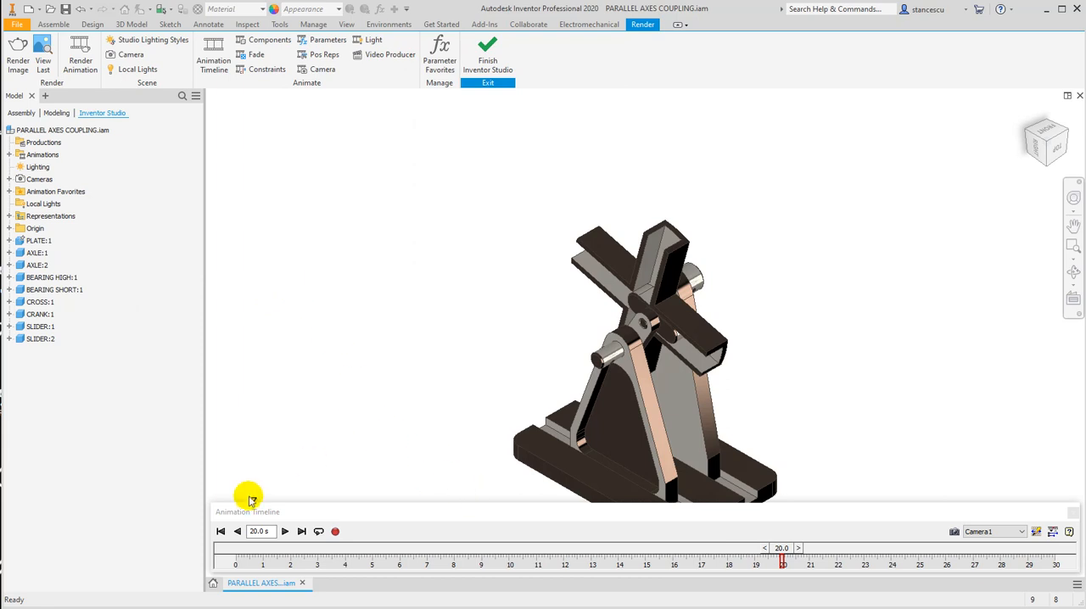
Play the animation from 6 s to about 27.6 s to review the fading of the plate and bearings.
left_click(261, 531)
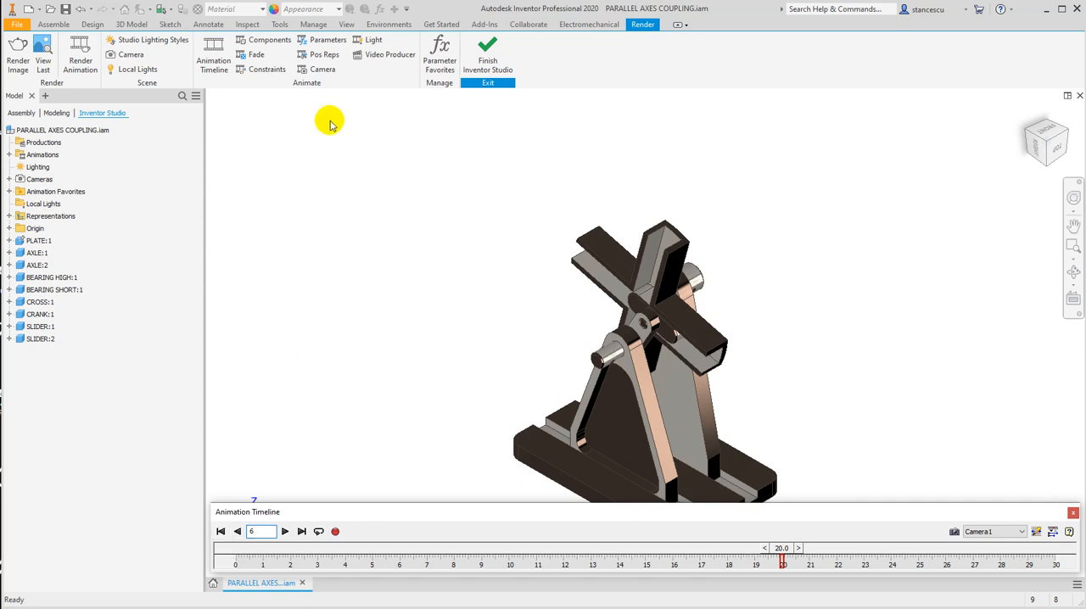
left_click(284, 532)
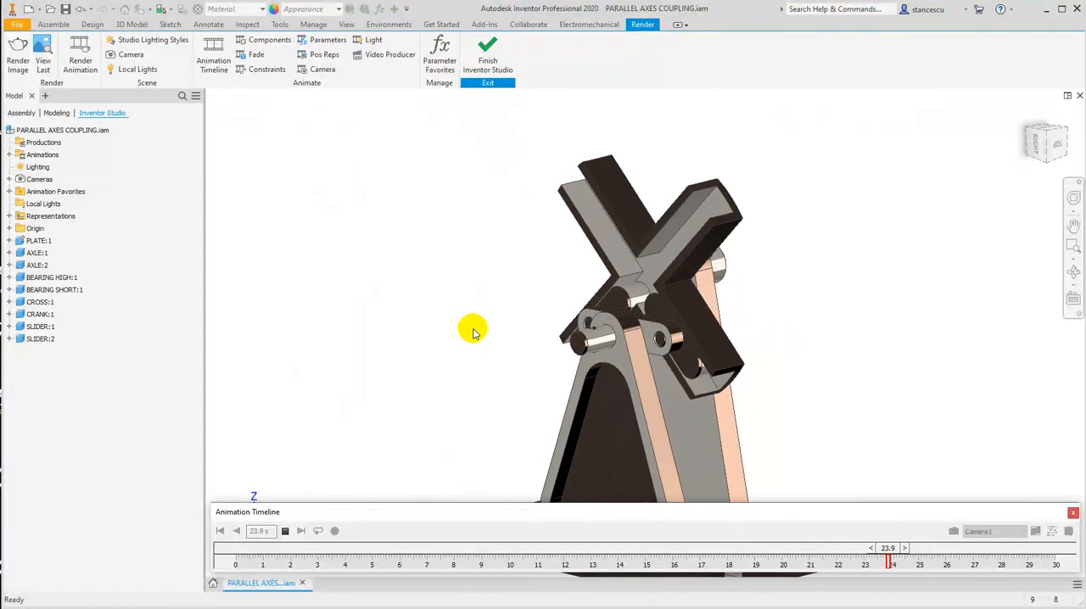
left_click(284, 529)
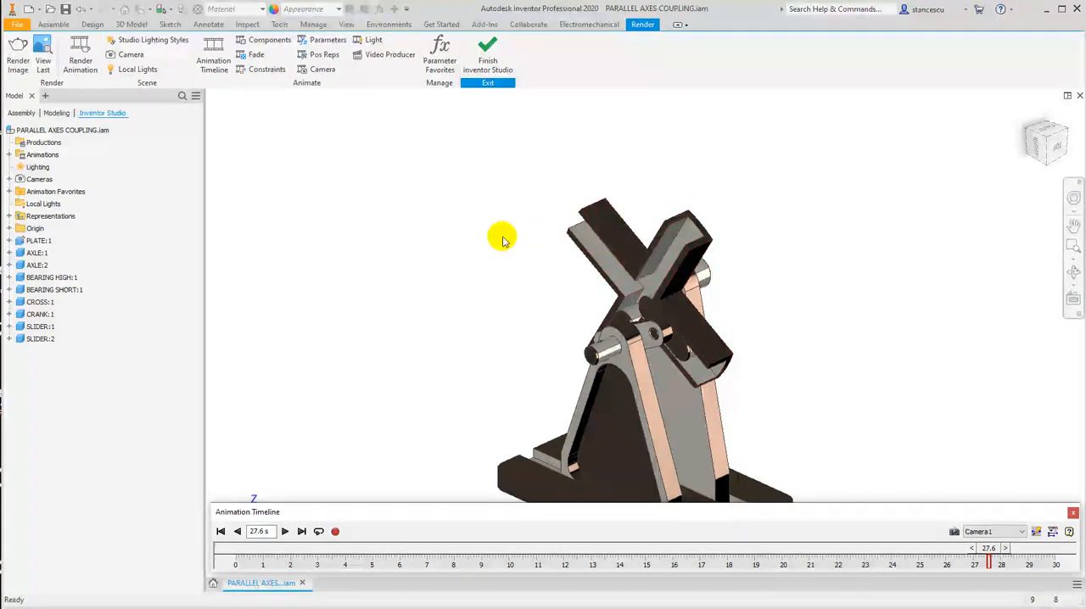
Add a fade for CROSS:1 from 100% to 20% opacity between 8 s and 15 s, and continue with a new action.
left_click(254, 54)
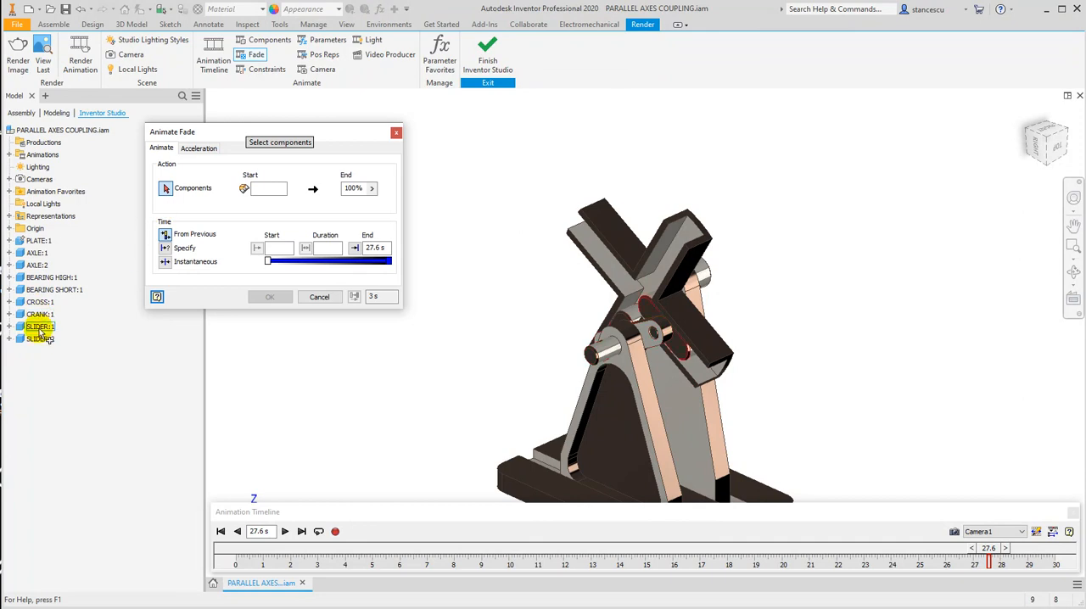
left_click(23, 305)
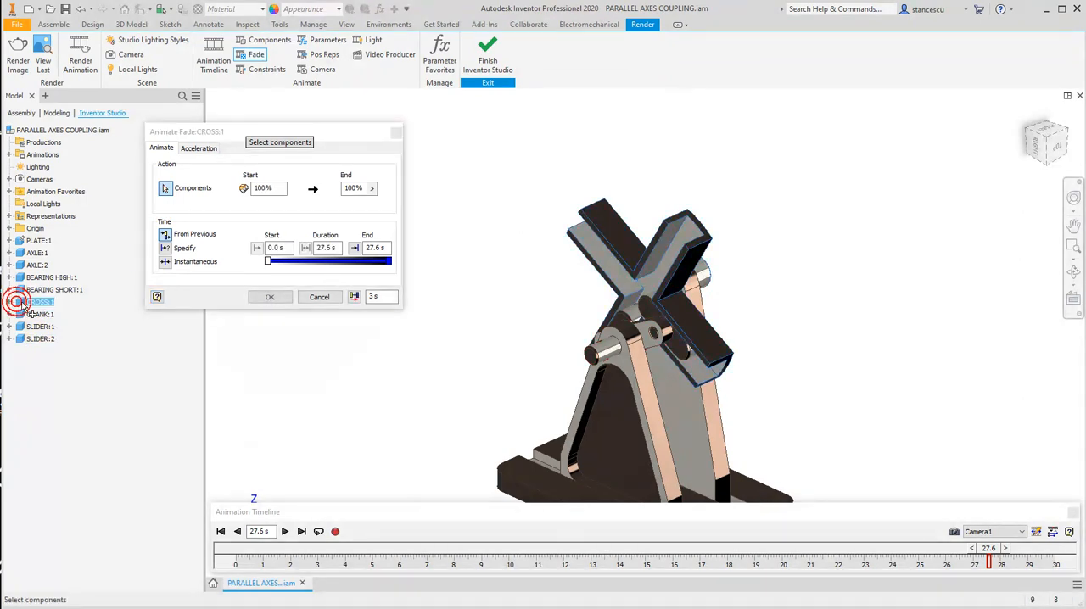
left_click(270, 189)
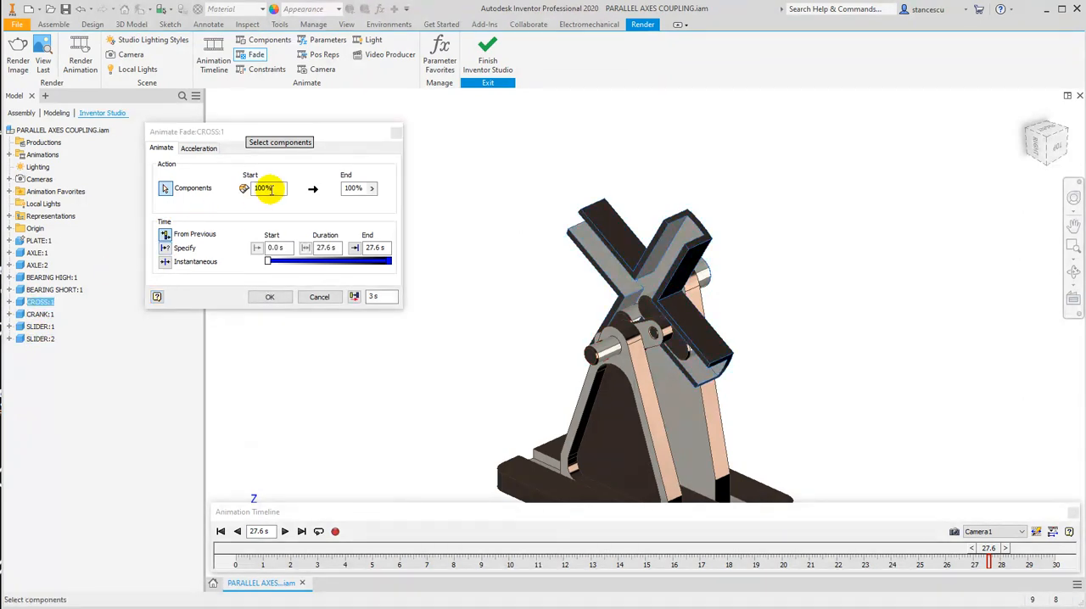
left_click(371, 188)
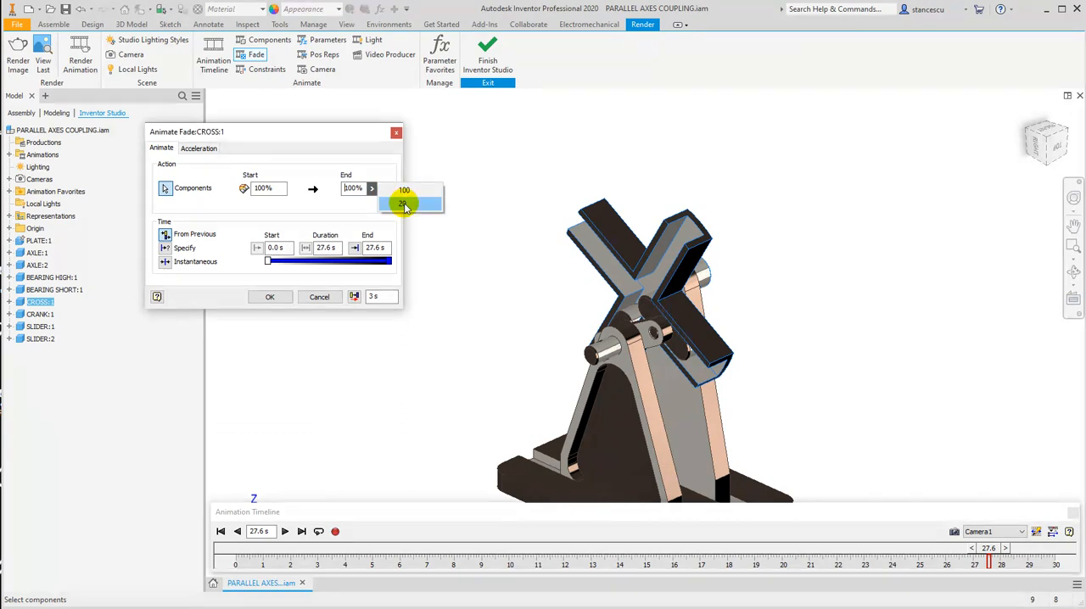
left_click(404, 205)
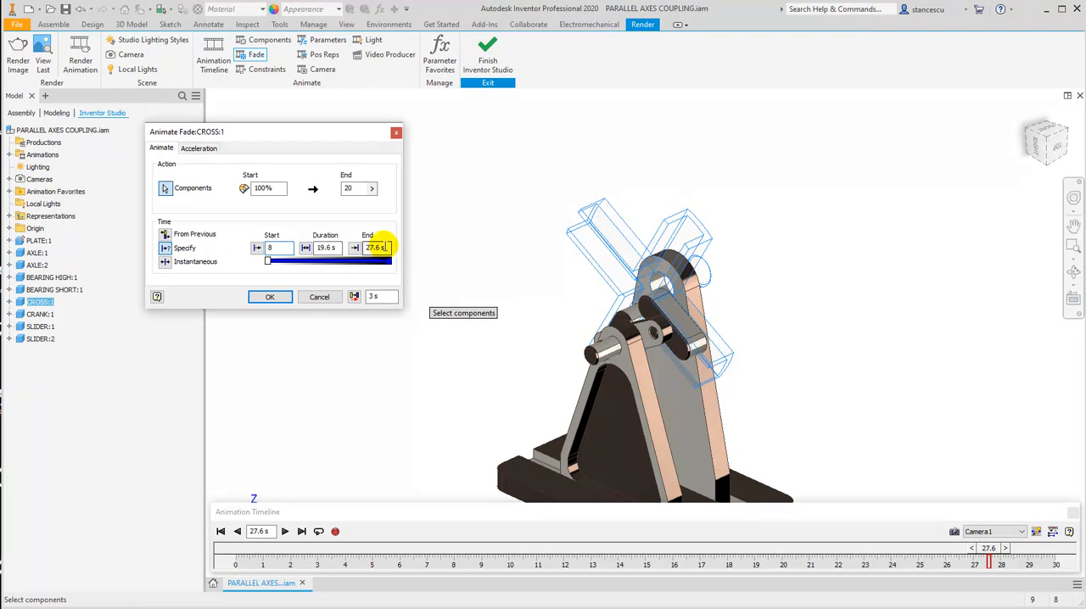
type("15")
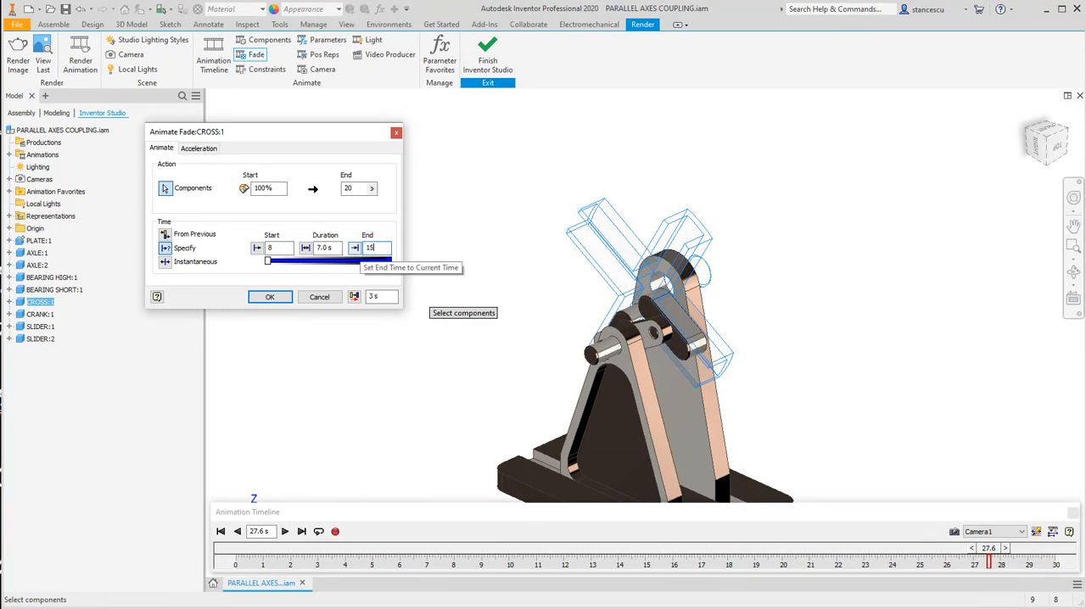
left_click(354, 297)
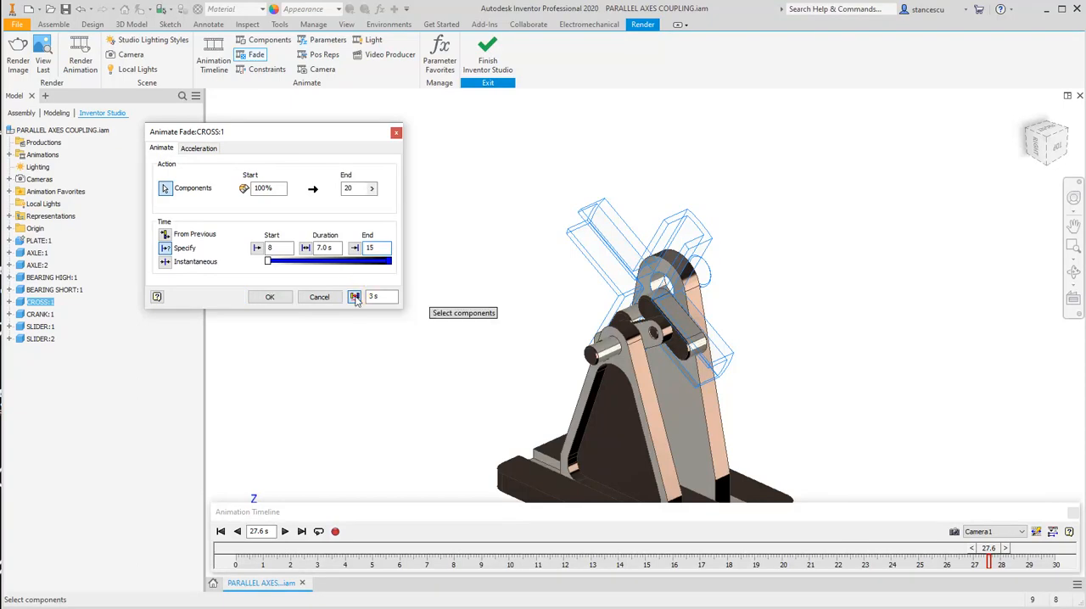
Set the CROSS:1 fade from 20% to 100% opacity between 15 s and 20 s, and play the animation from the start.
double_click(265, 188)
type("20")
left_click(371, 189)
left_click(404, 204)
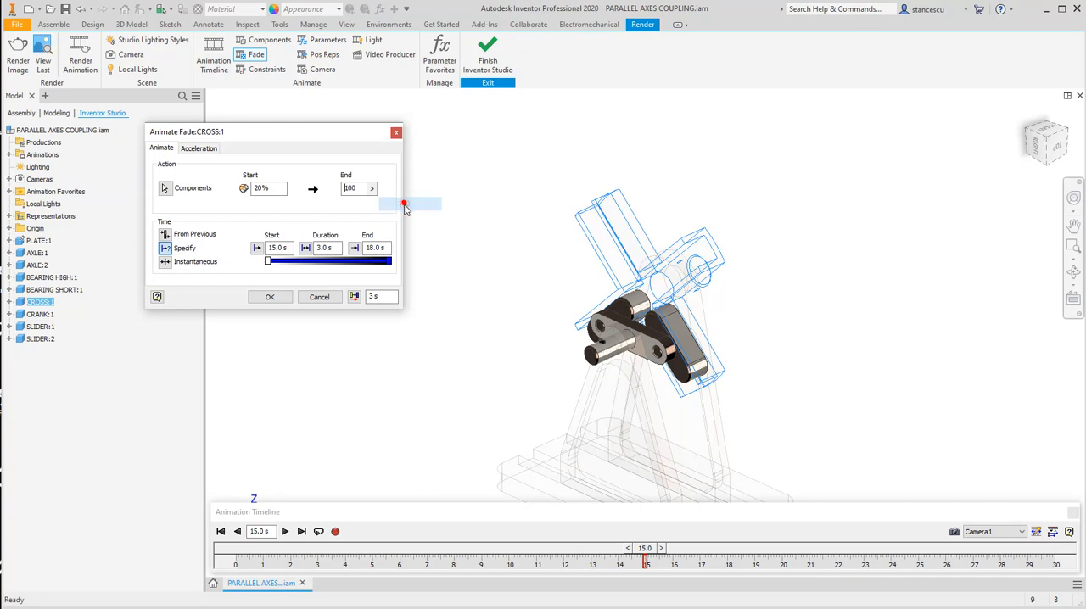
left_click(273, 248)
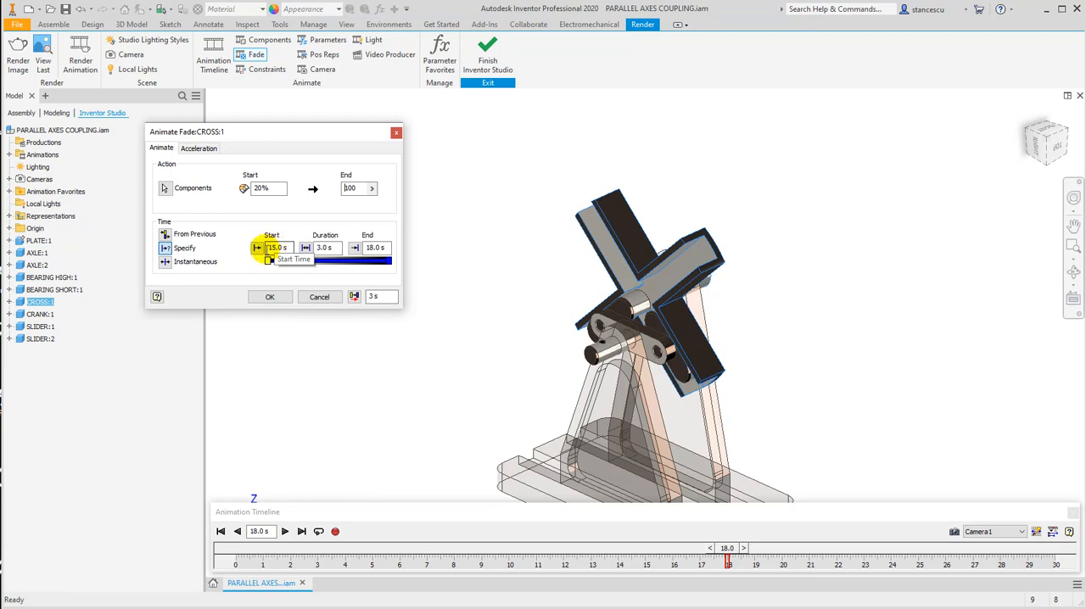
left_click(378, 247)
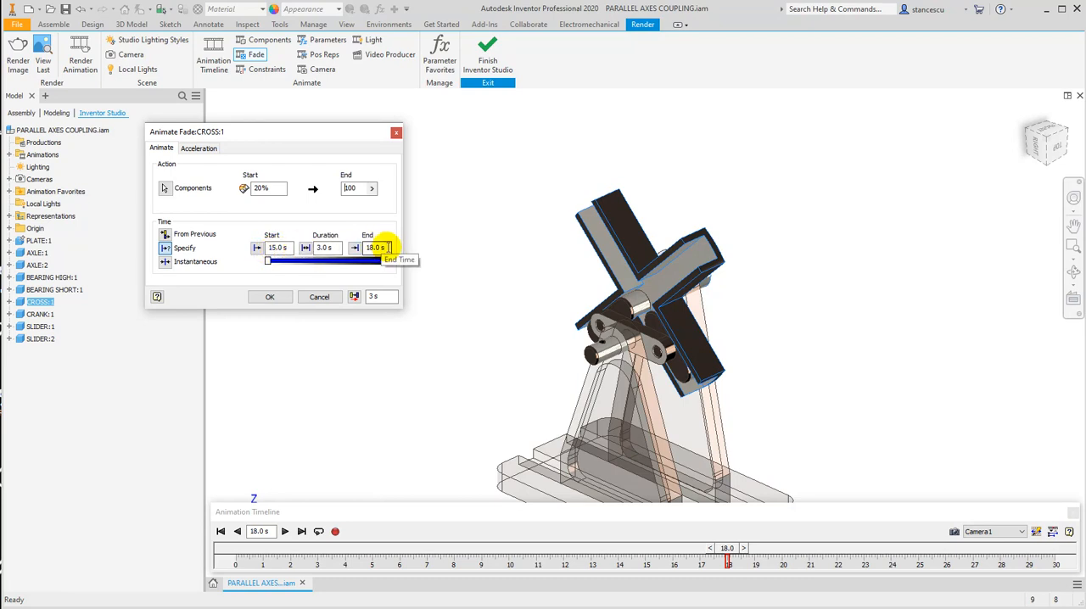
type("20")
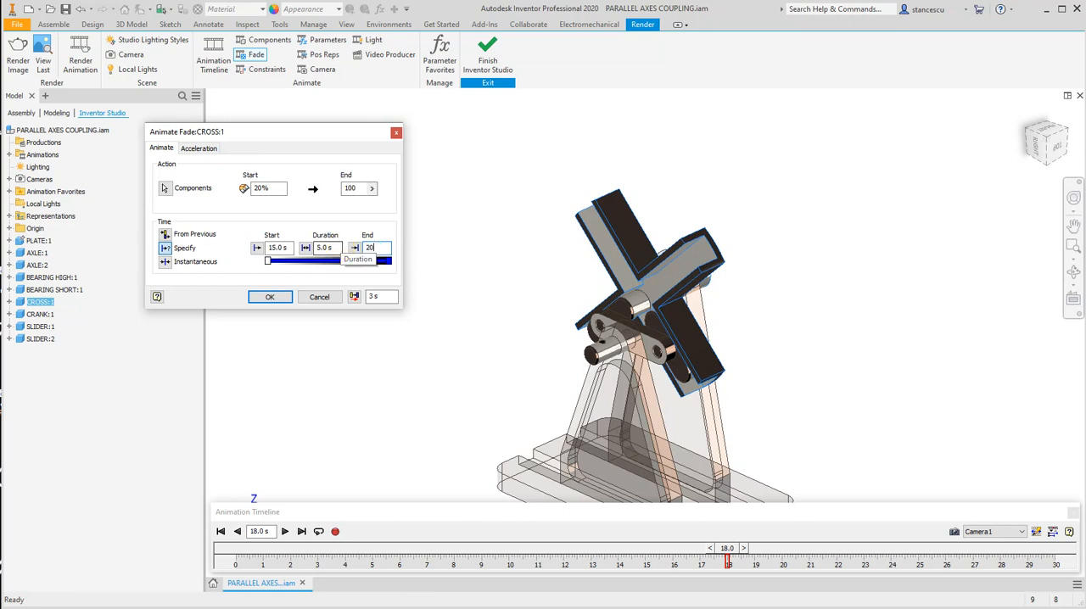
left_click(269, 297)
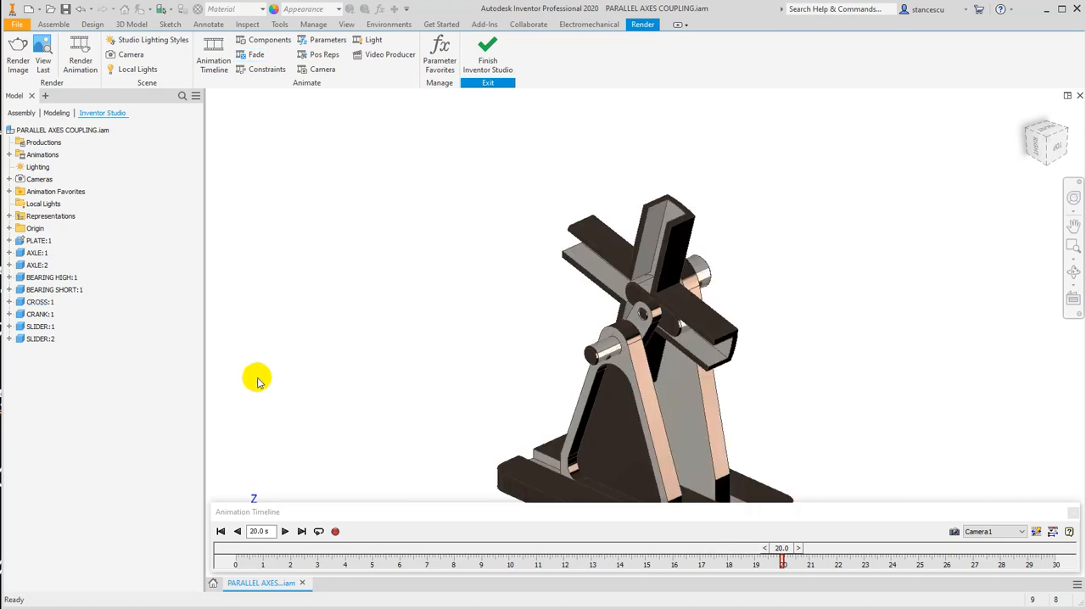
left_click(221, 532)
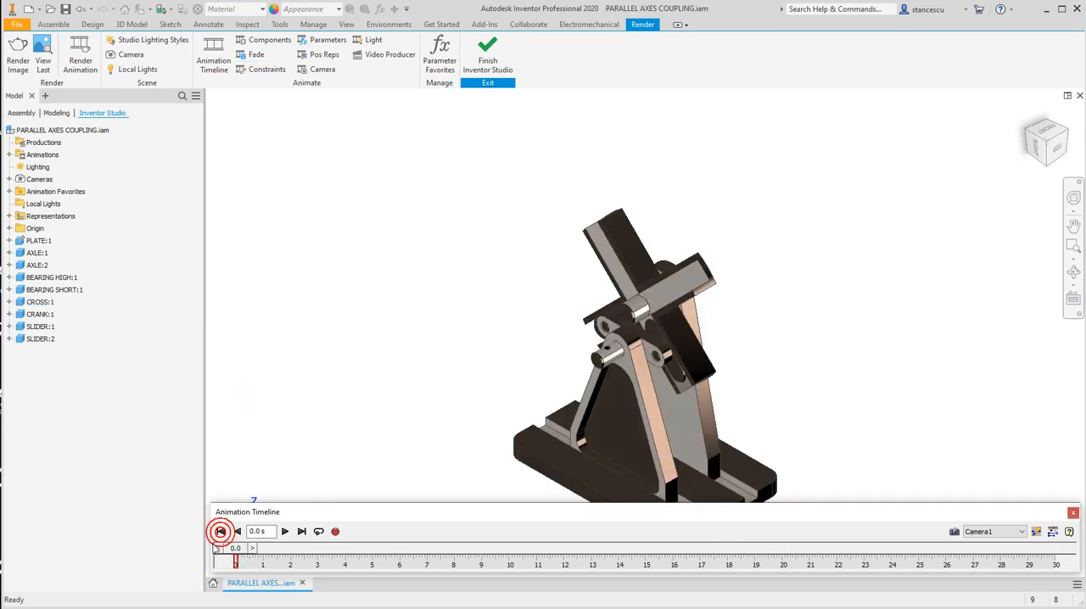
left_click(284, 531)
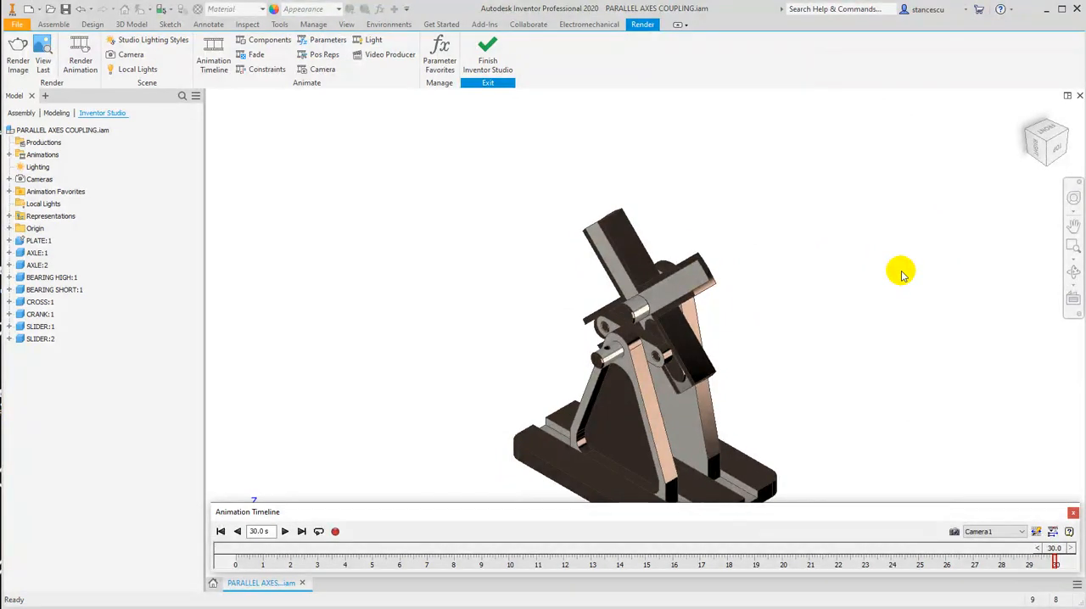
Expand the timeline's action tracks and move the start of the first CROSS:1 fade to 6 s, aligned with the plate and bearing fades.
left_click(1052, 531)
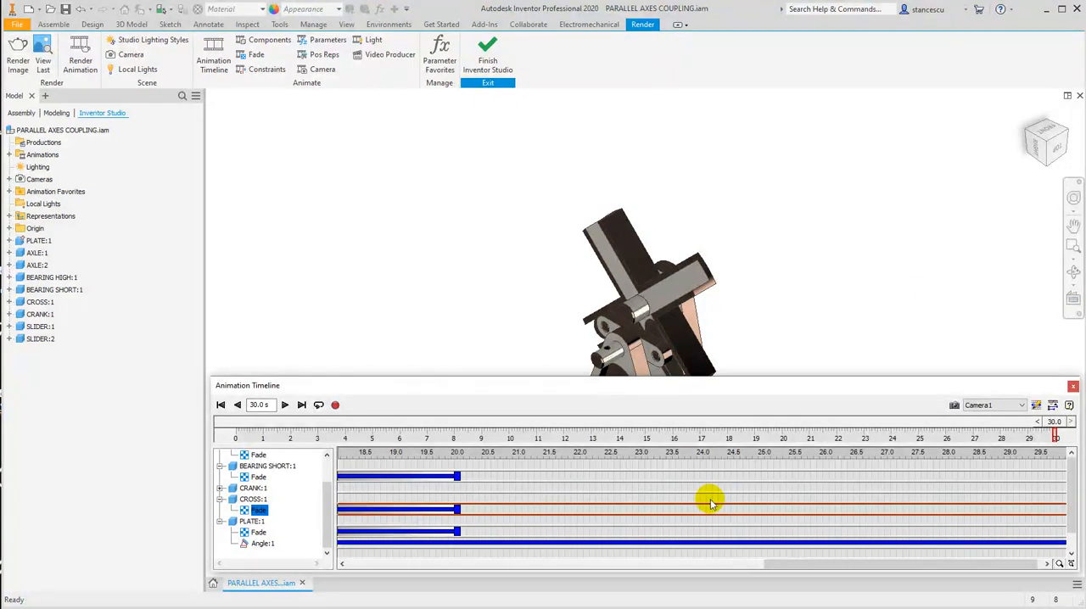
left_click_drag(786, 567, 557, 565)
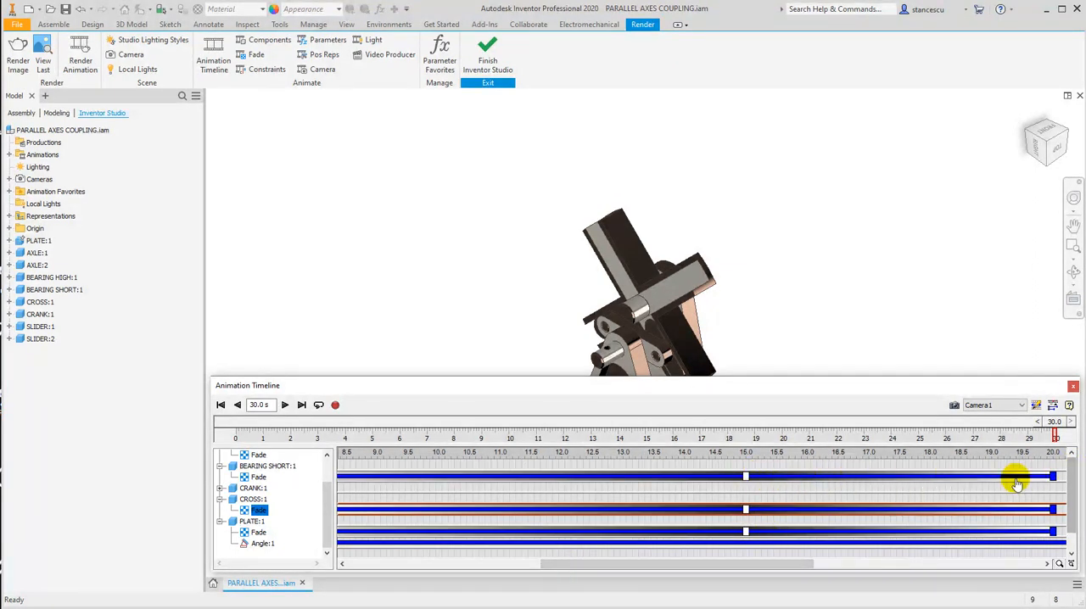
left_click_drag(699, 561, 655, 564)
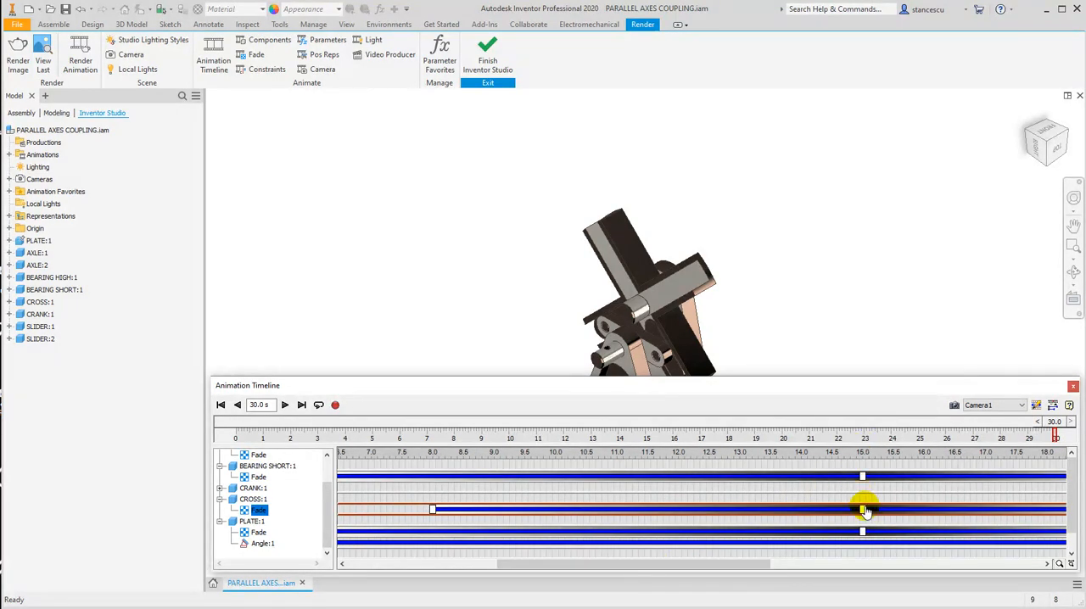
left_click_drag(662, 565, 603, 564)
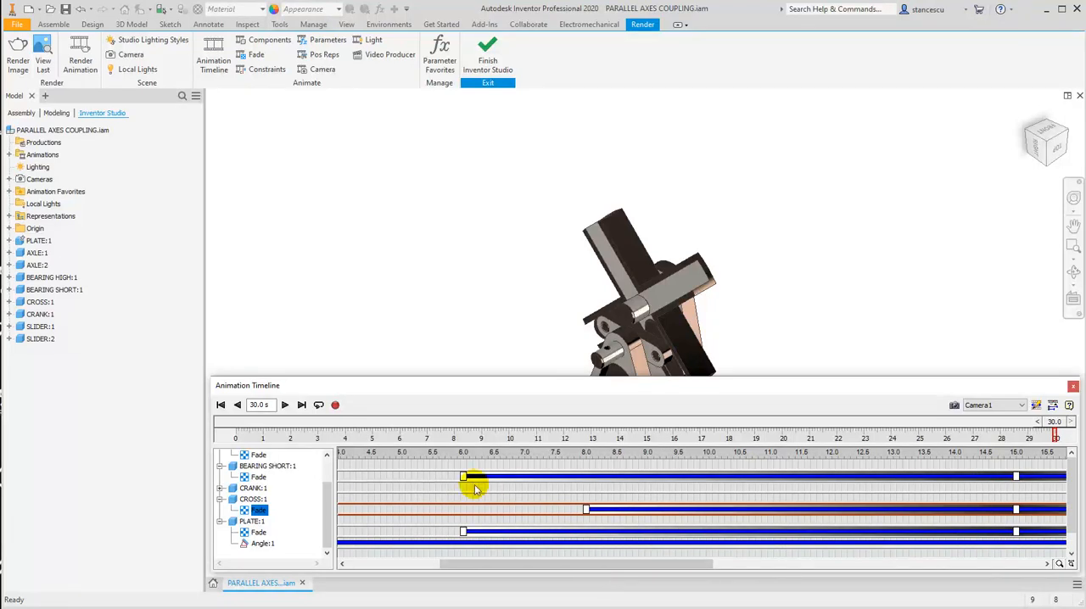
mouse_move(466, 481)
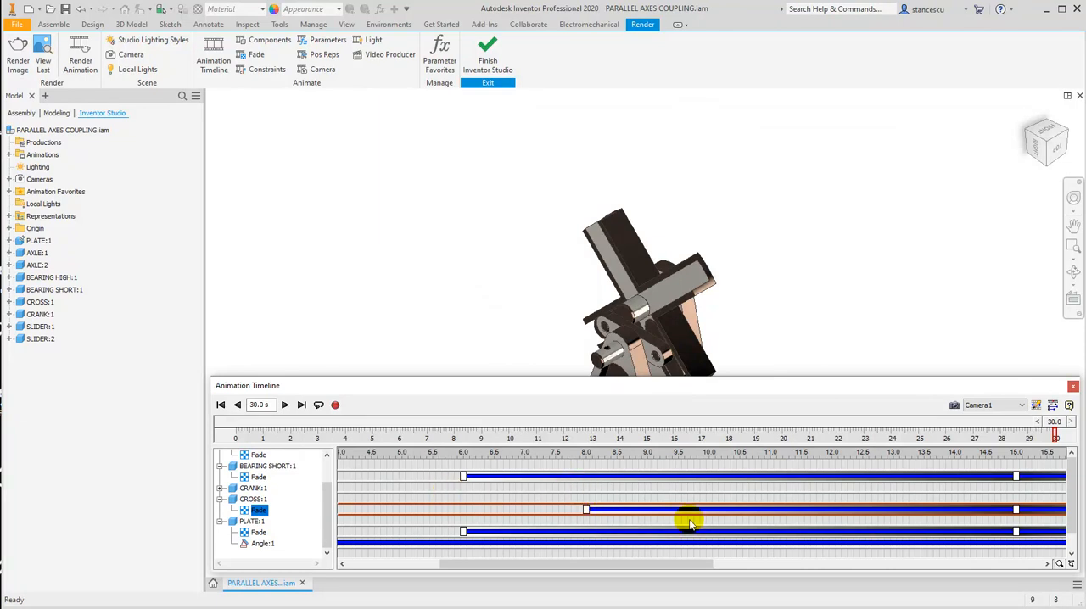
mouse_move(586, 509)
left_click_drag(586, 509, 463, 509)
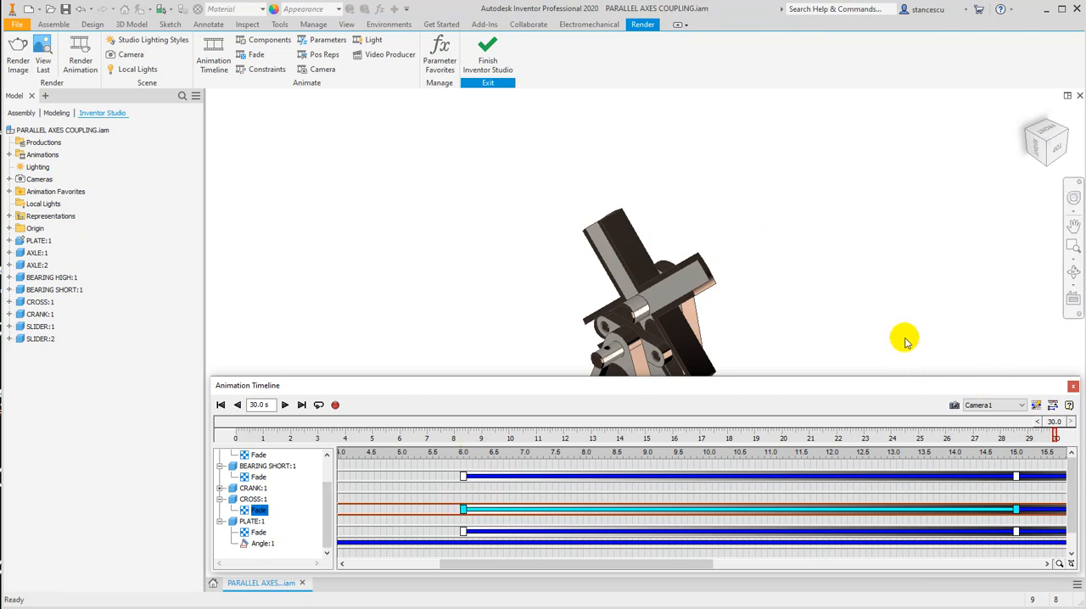
Examine the animation options for length, default velocity profile and playback interval, and accept them.
left_click(1035, 406)
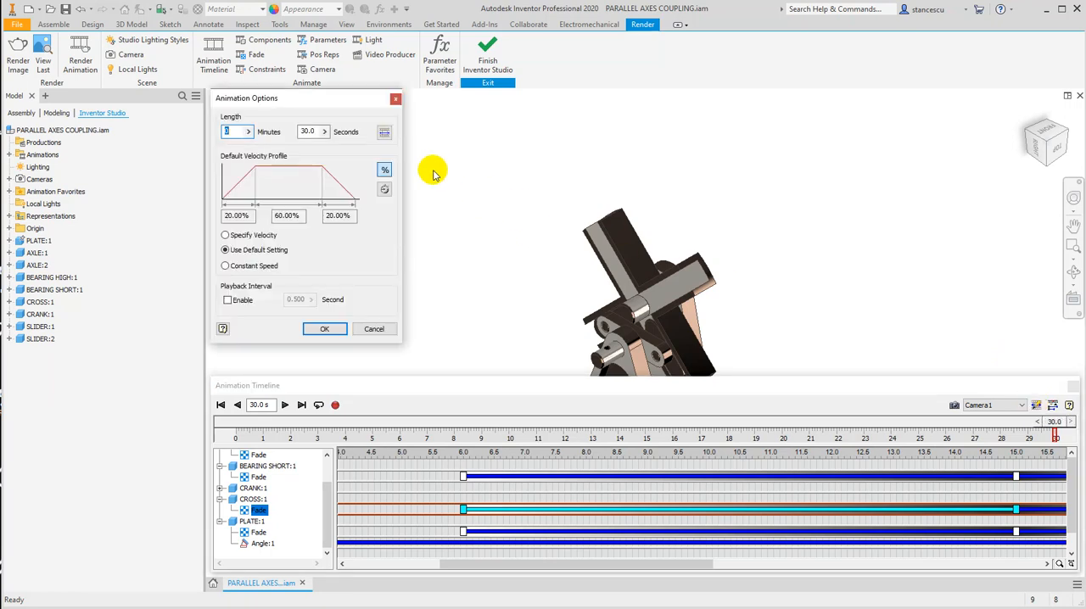
left_click_drag(304, 114, 335, 130)
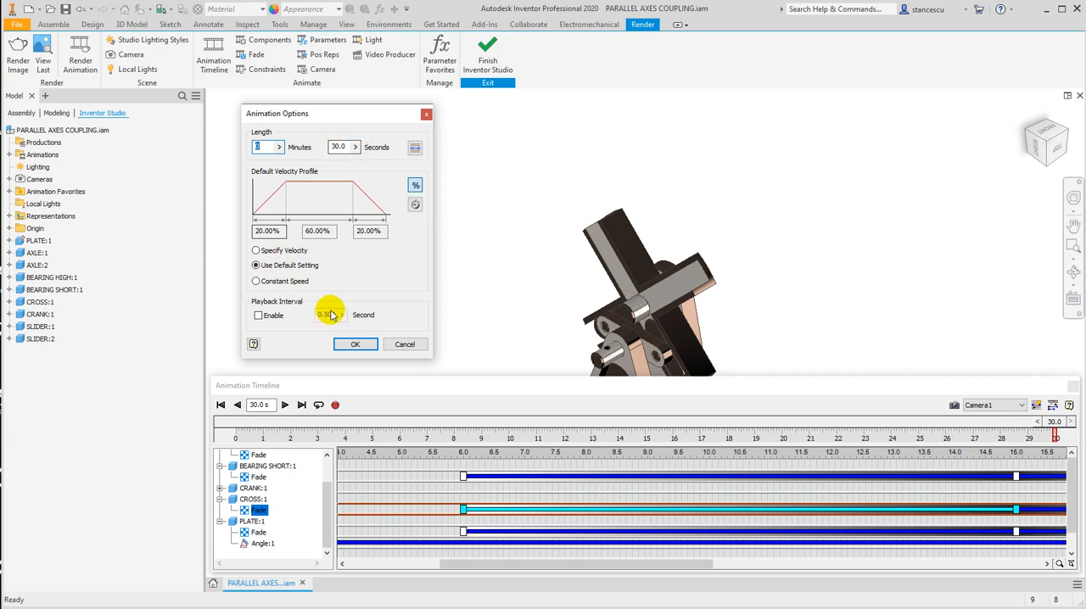
left_click(354, 345)
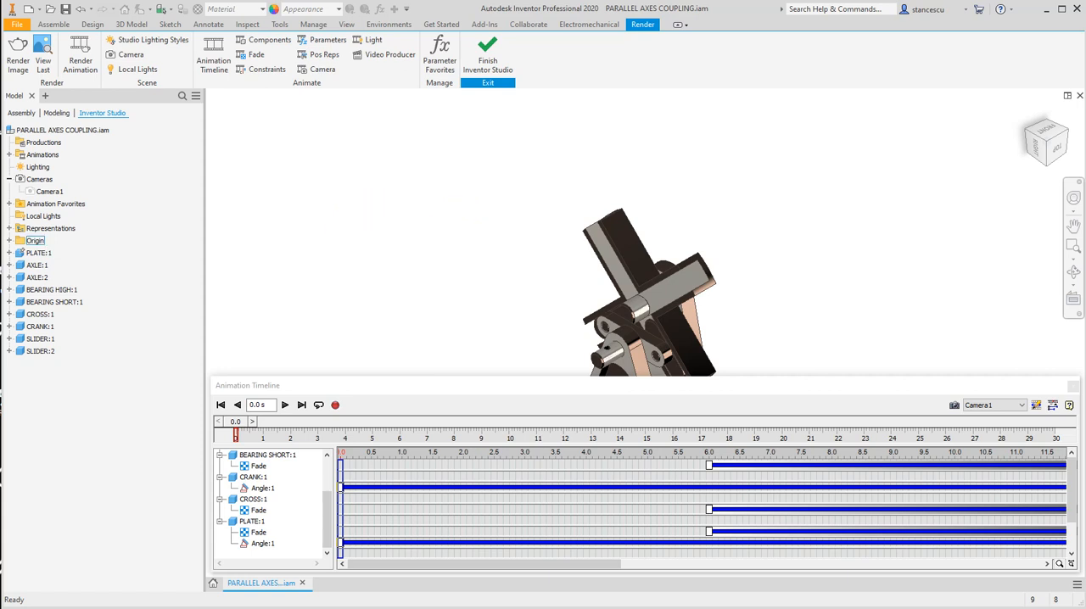
Edit Camera1 to a 30 deg zoom with perspective projection, collapsing the timeline's action tracks for a full view of the model.
right_click(47, 193)
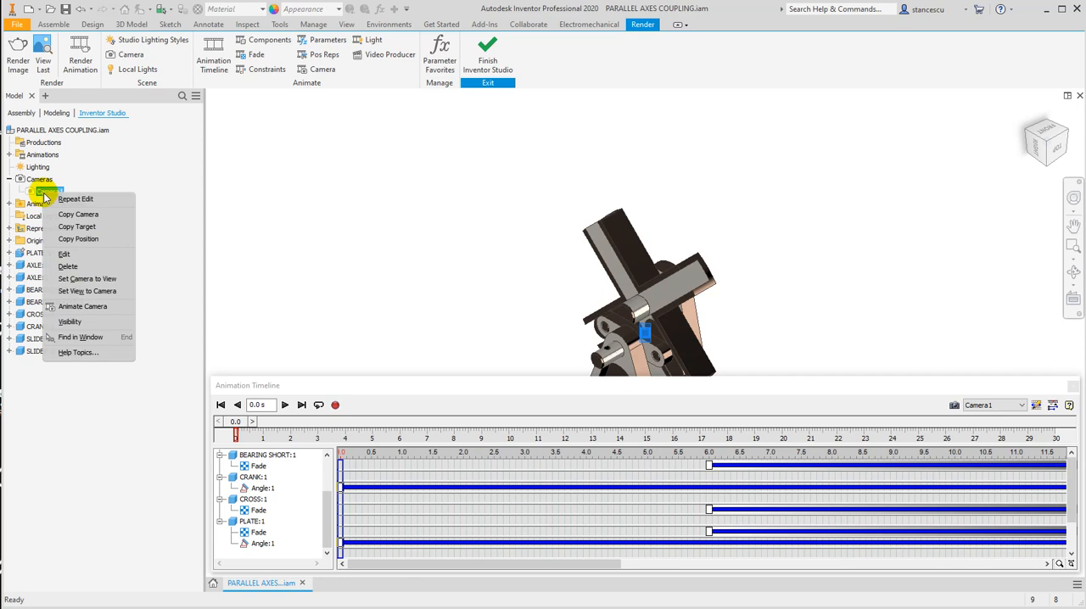
left_click(74, 256)
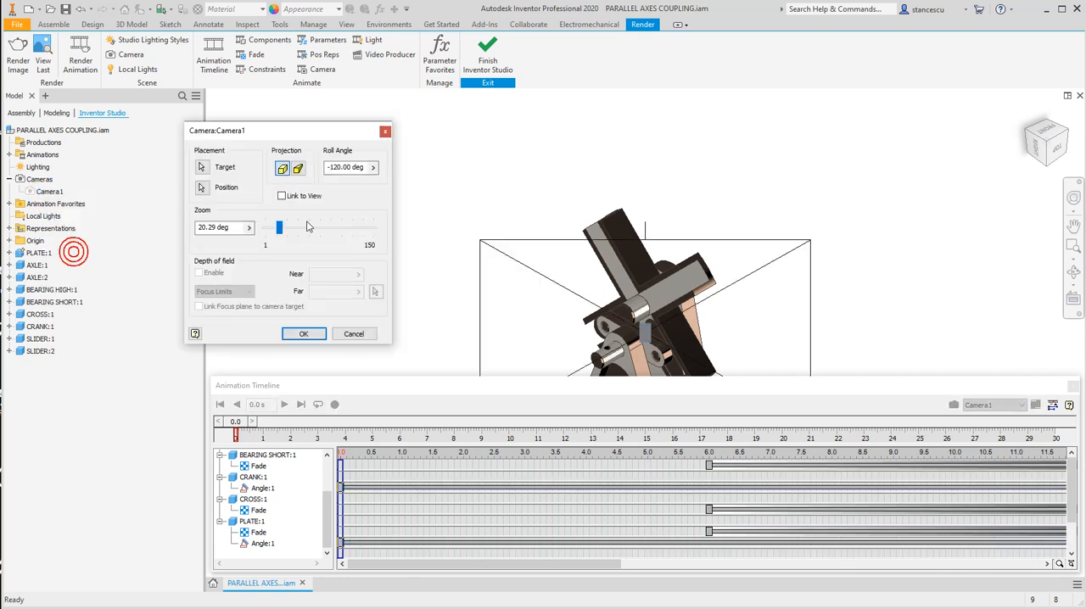
left_click(1053, 406)
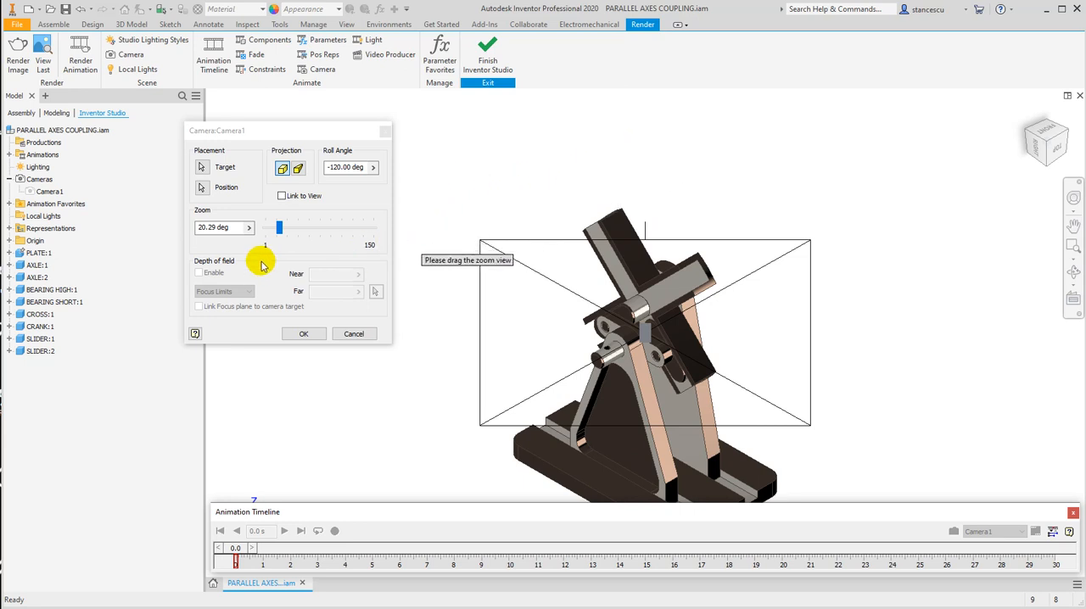
mouse_move(279, 229)
left_mouse_down()
mouse_move(302, 230)
mouse_move(281, 233)
mouse_move(288, 240)
left_mouse_up()
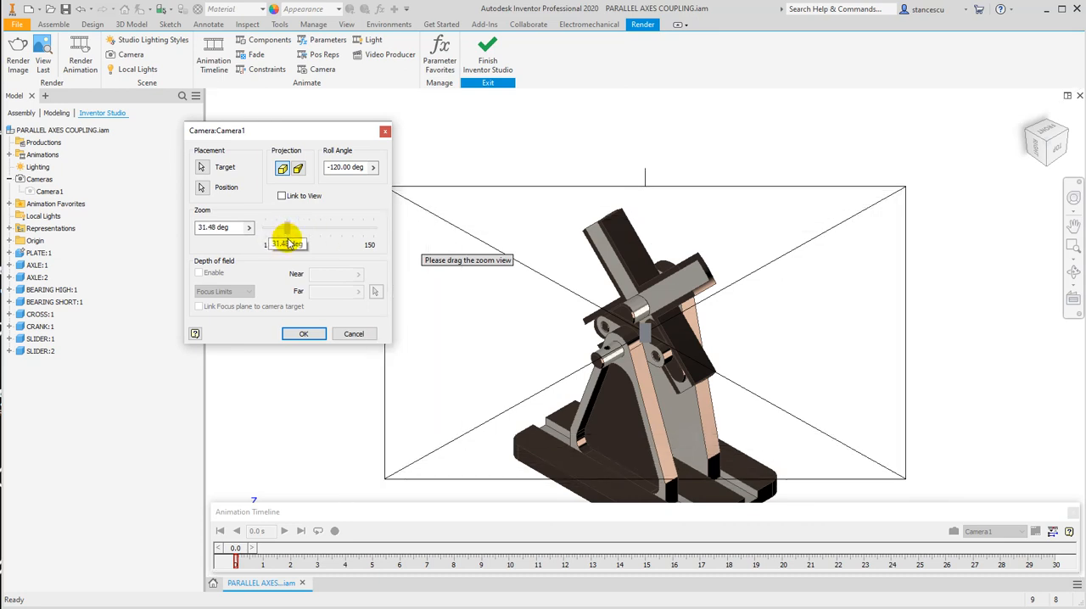
left_click(219, 227)
type("30")
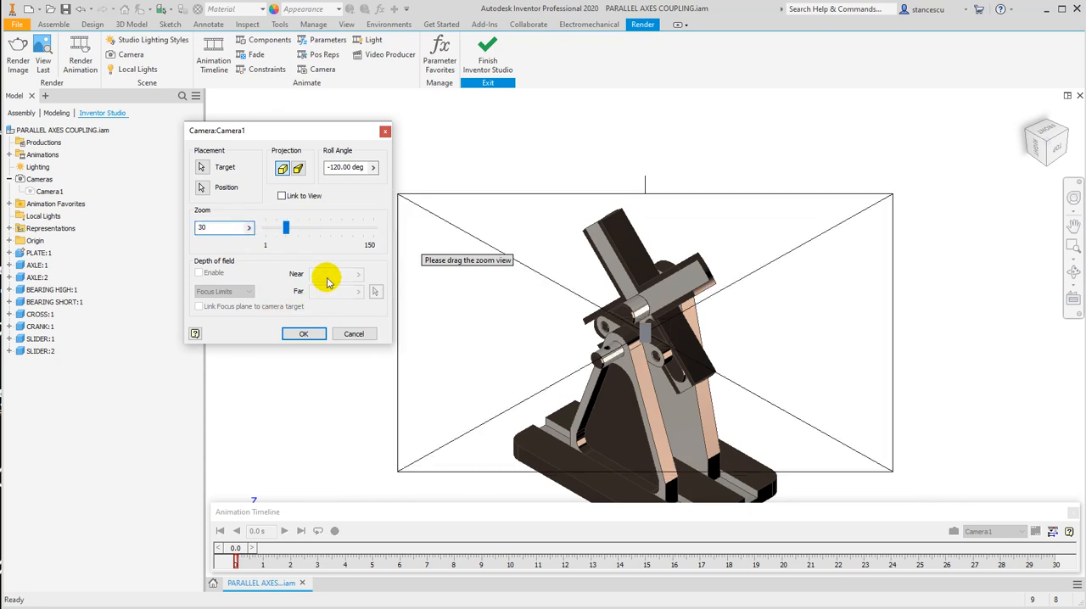
left_click(298, 170)
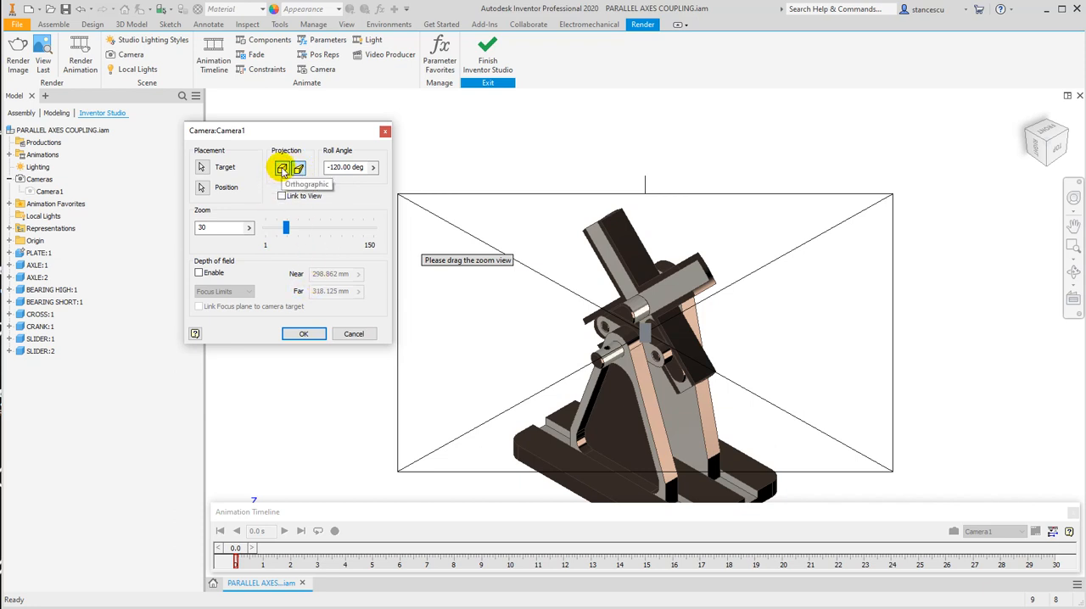
left_click(305, 335)
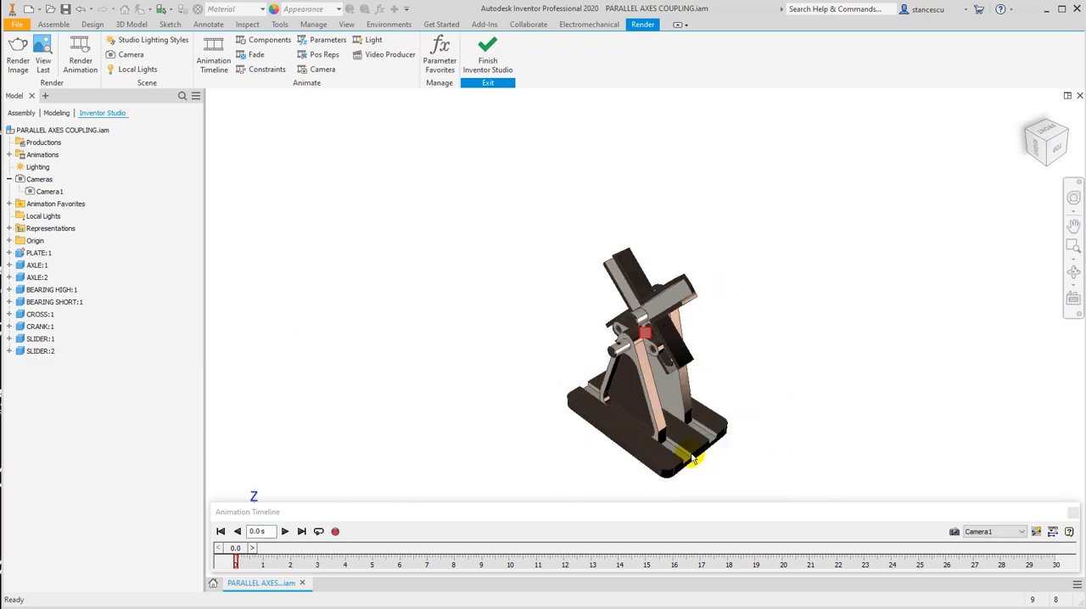
left_click(758, 307)
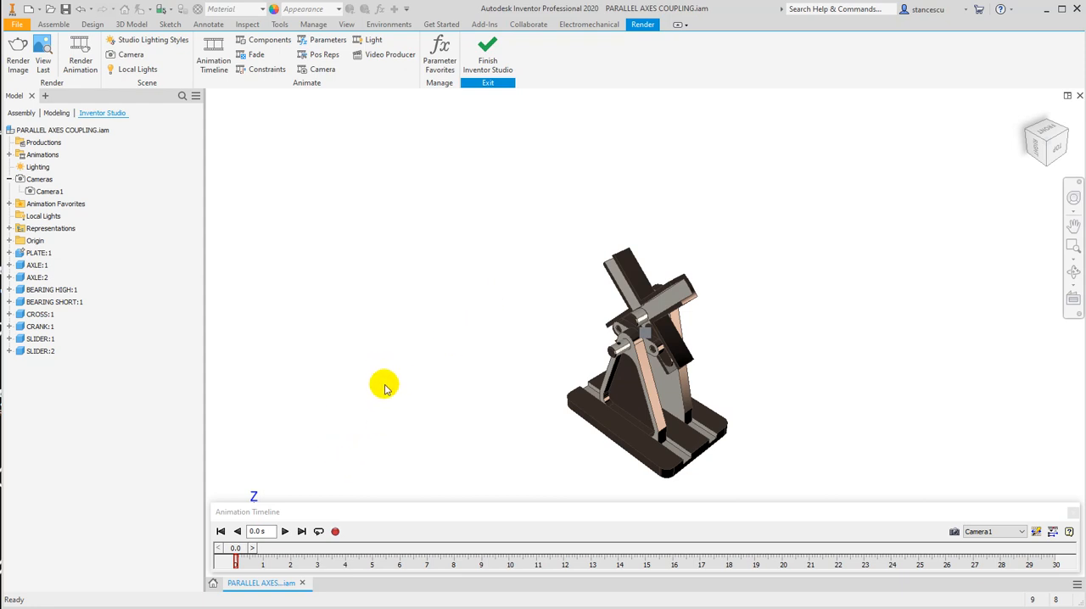
Open the animation render settings, keep the output frame rate at 12 and turn off Preview: No Render.
left_click(335, 532)
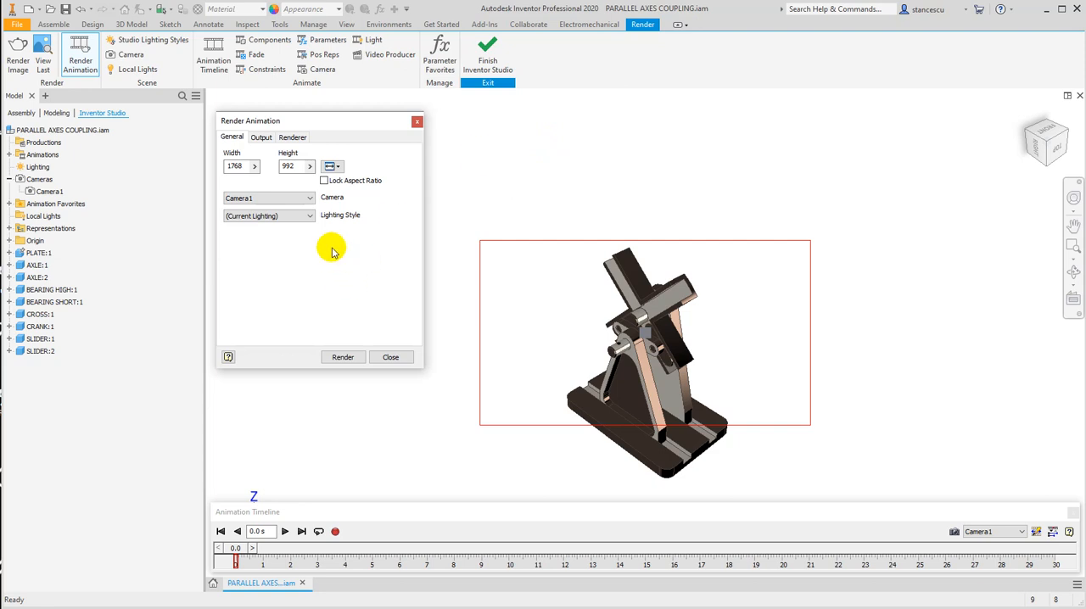
left_click(261, 138)
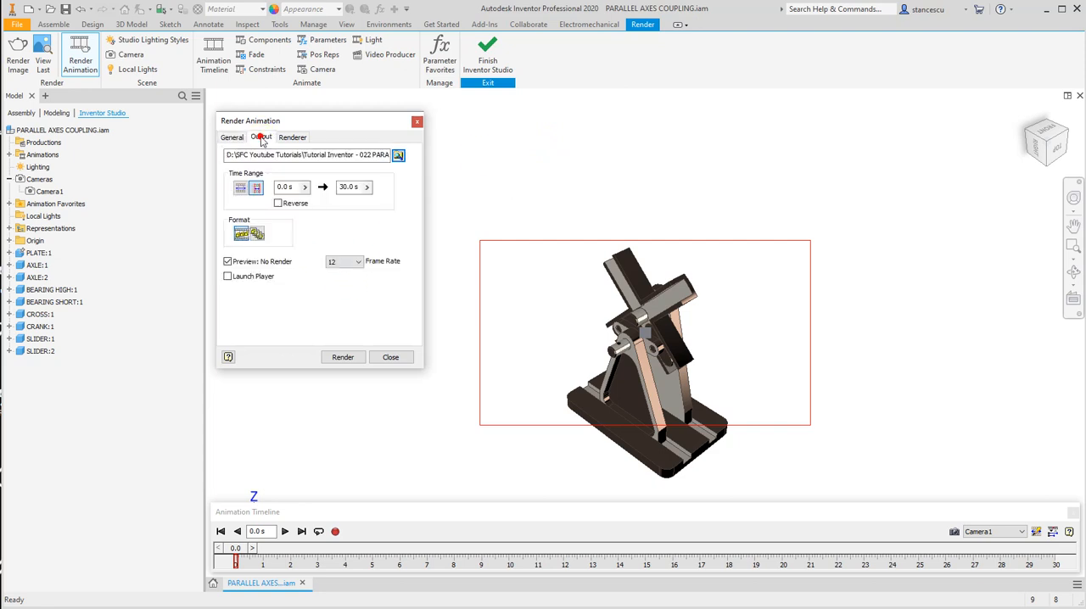
left_click(359, 262)
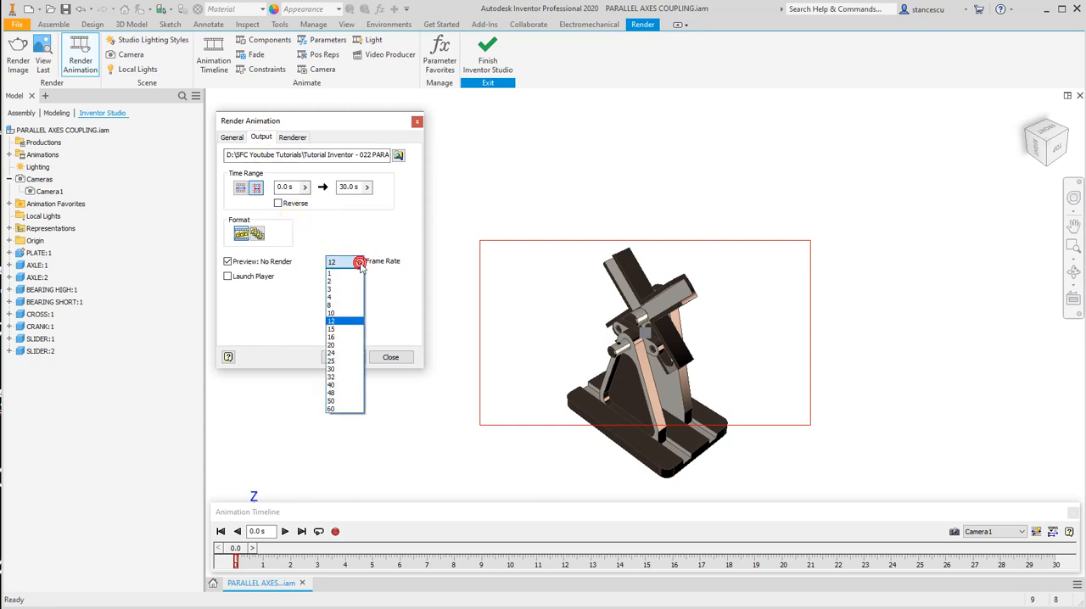
left_click(348, 320)
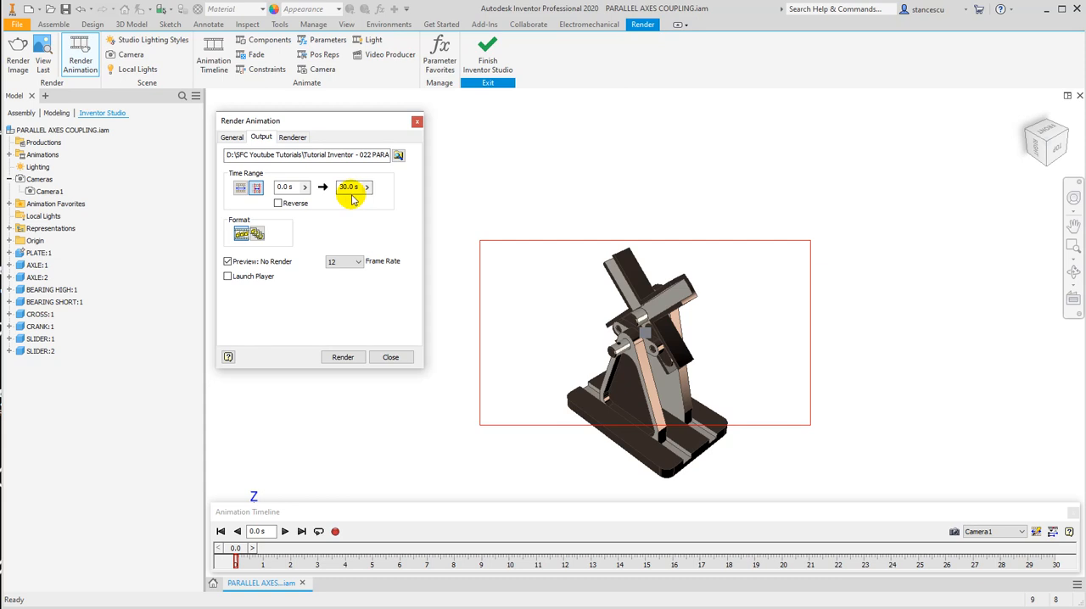
left_click(228, 263)
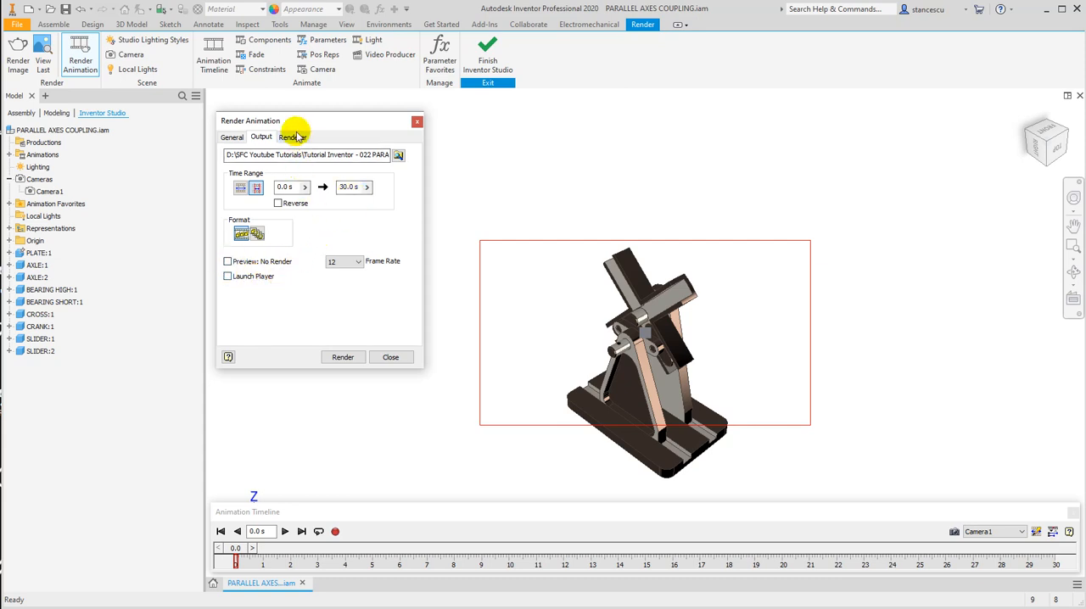
Set the render duration to 16 iterations.
left_click(293, 136)
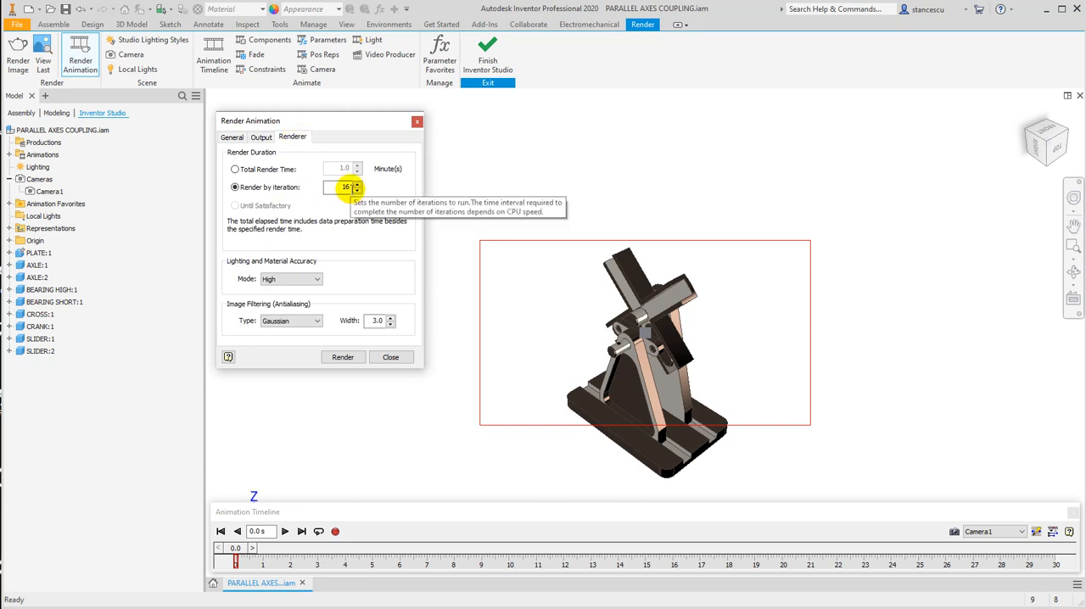
double_click(344, 187)
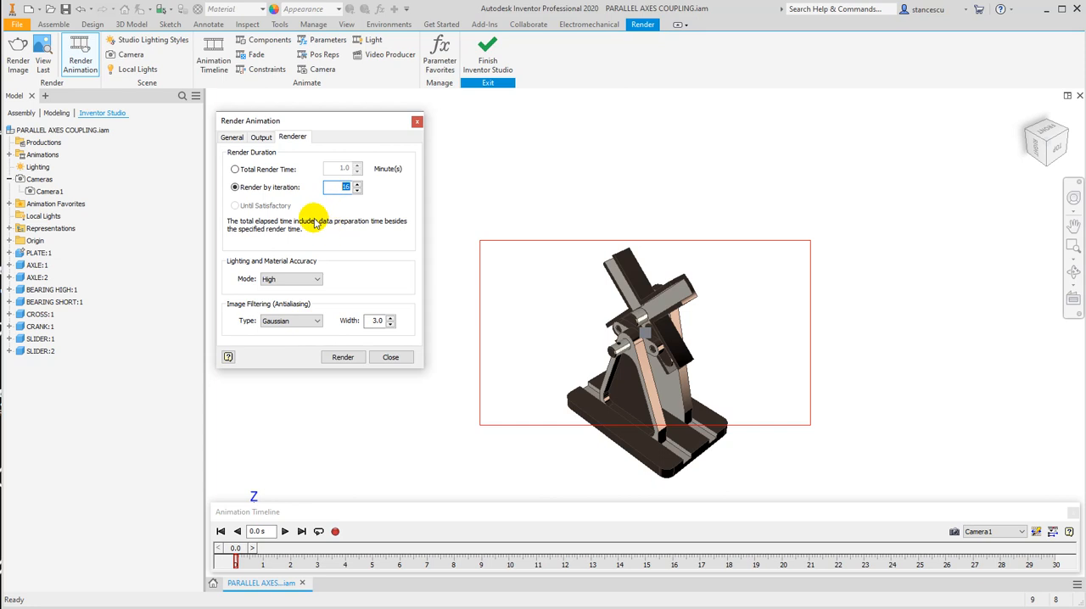
type("32")
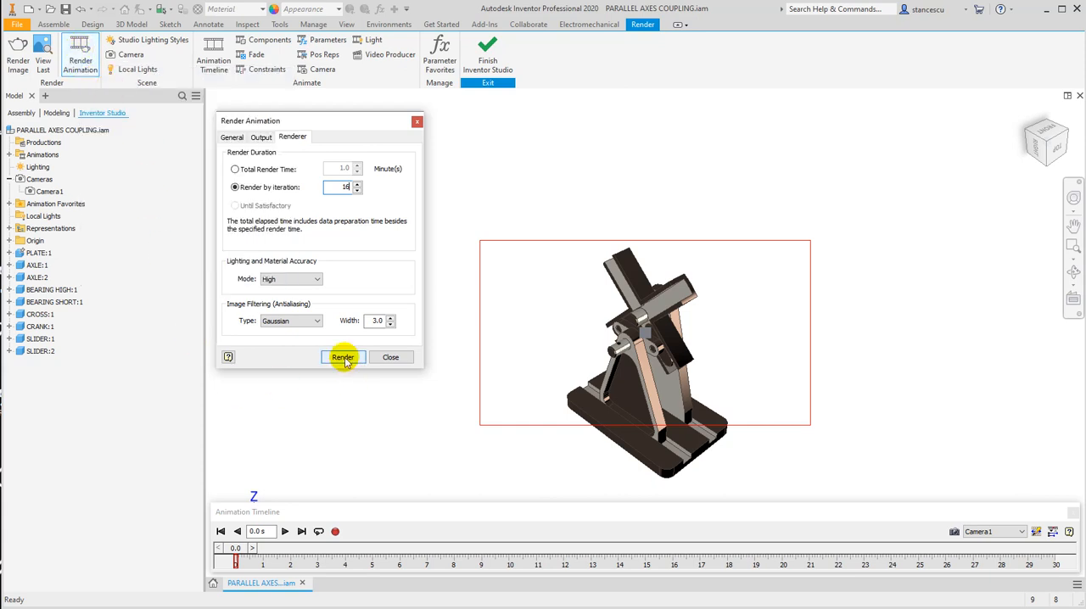
Start rendering the animation with the video compressor set to Full Frames (Uncompressed).
left_click(343, 358)
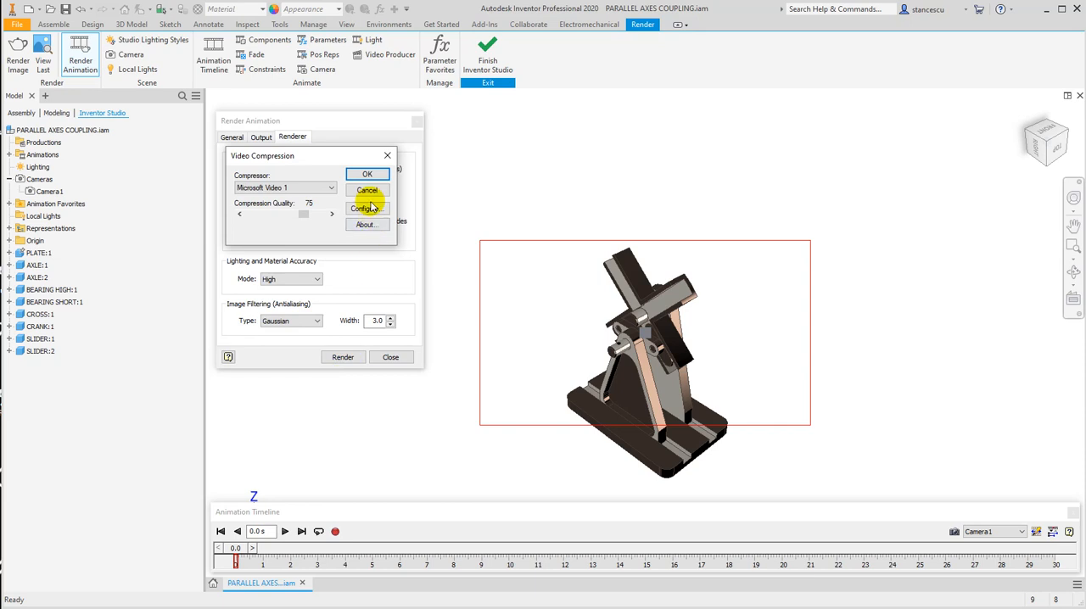
left_click(330, 189)
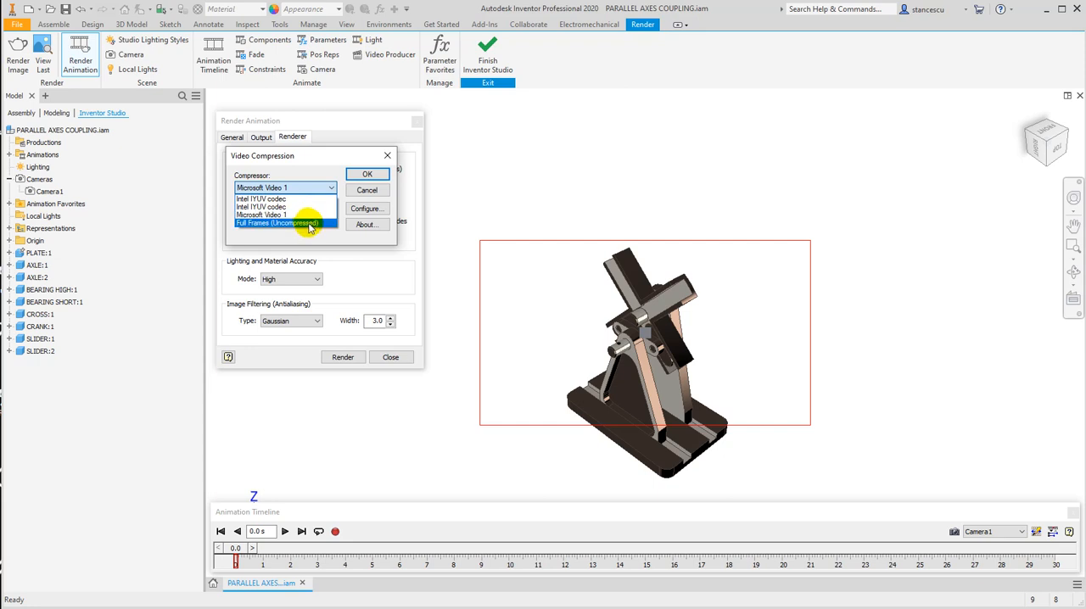
left_click(308, 224)
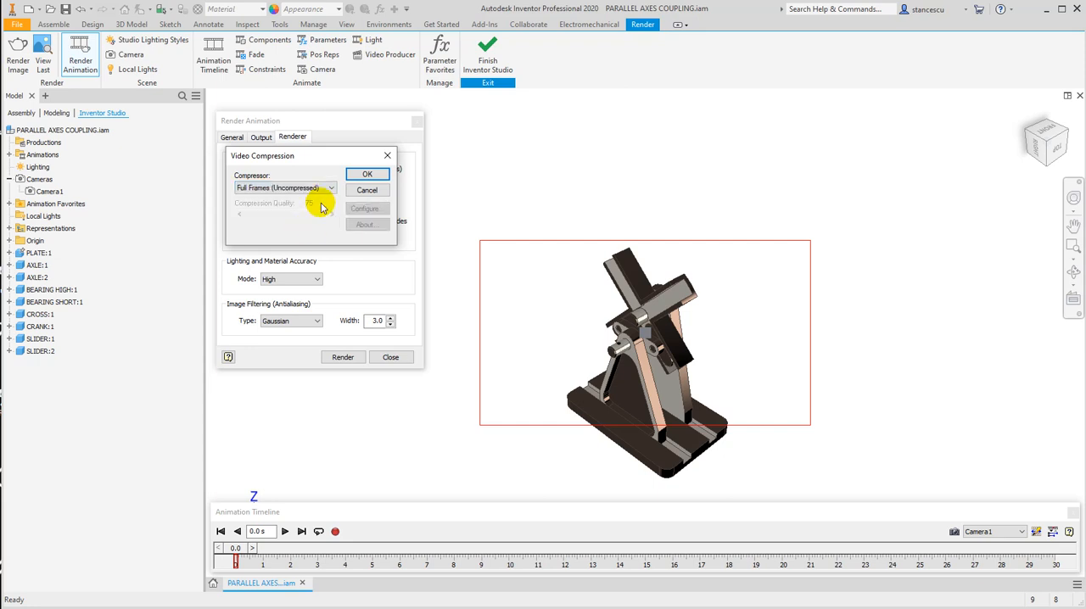
left_click(363, 177)
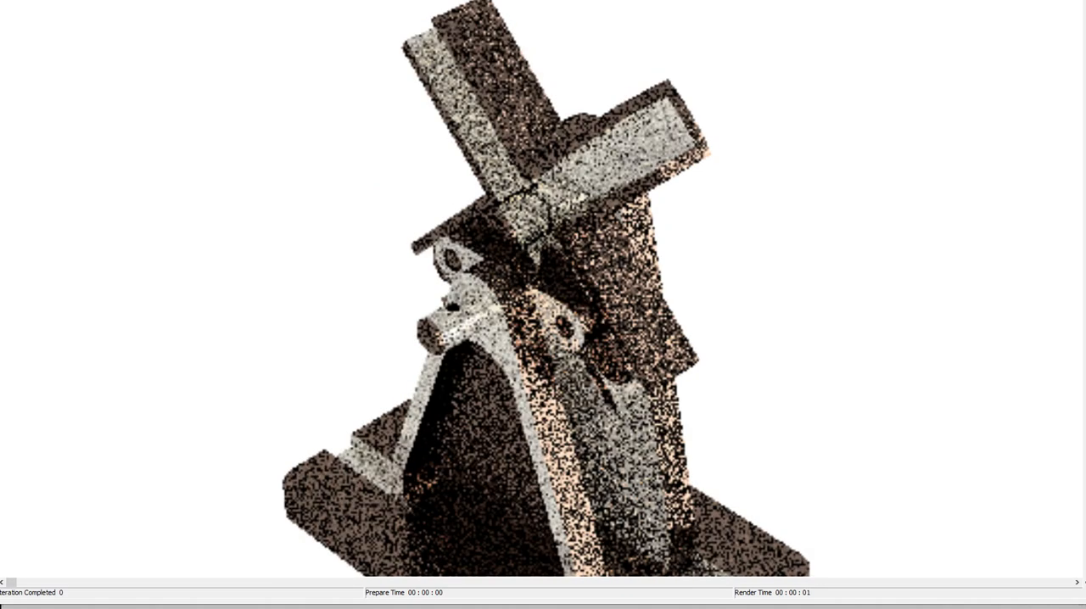
Cancel the running animation render and close the render output.
mouse_move(0, 0)
left_mouse_down()
mouse_move(40, 0)
mouse_move(9, 6)
left_mouse_up()
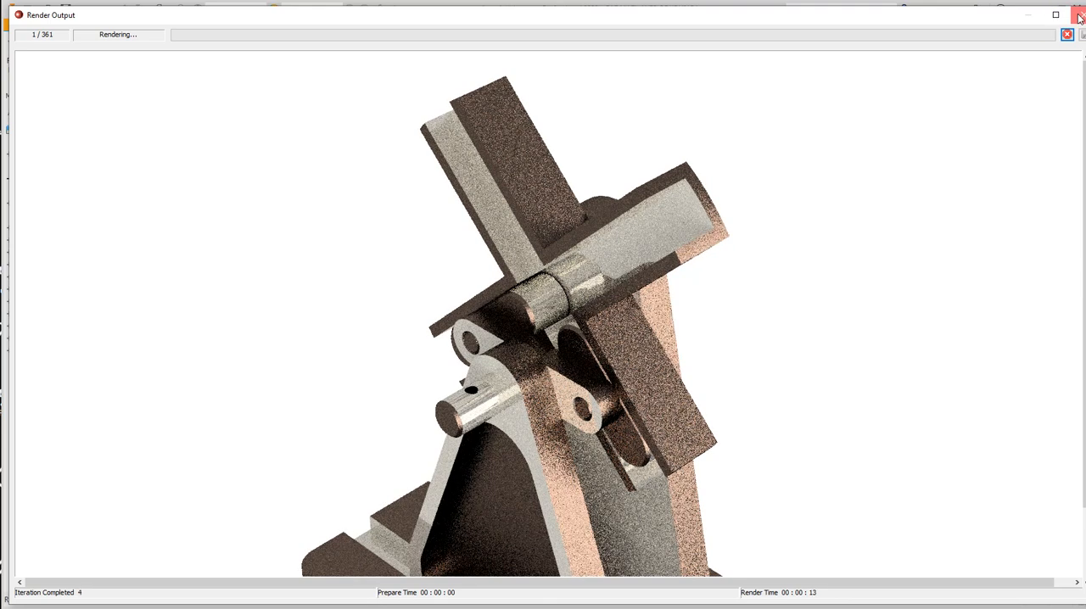
left_click_drag(1085, 7, 1079, 11)
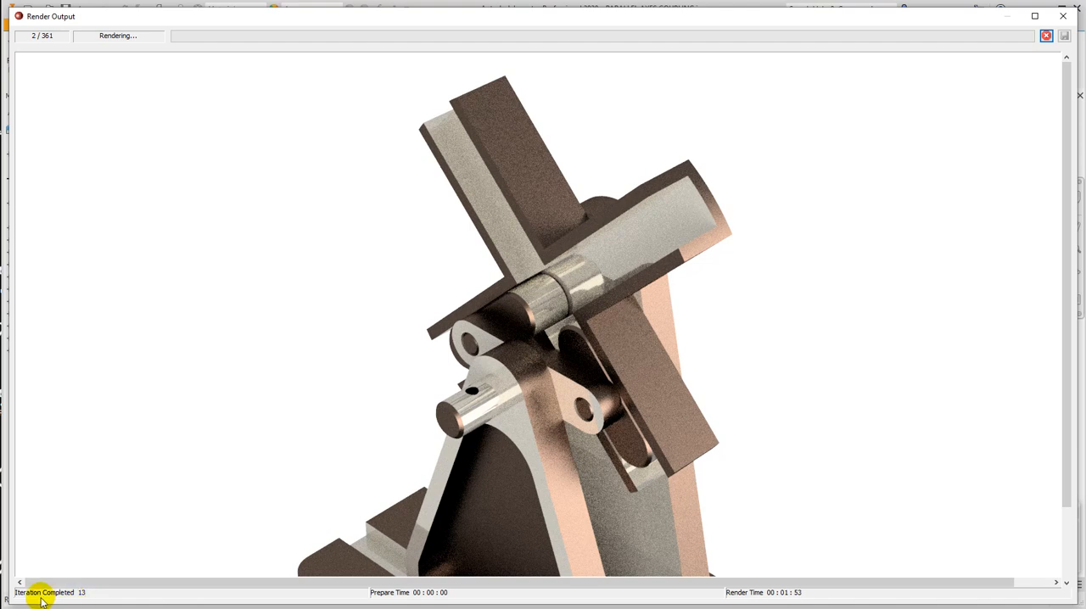
left_click(1047, 36)
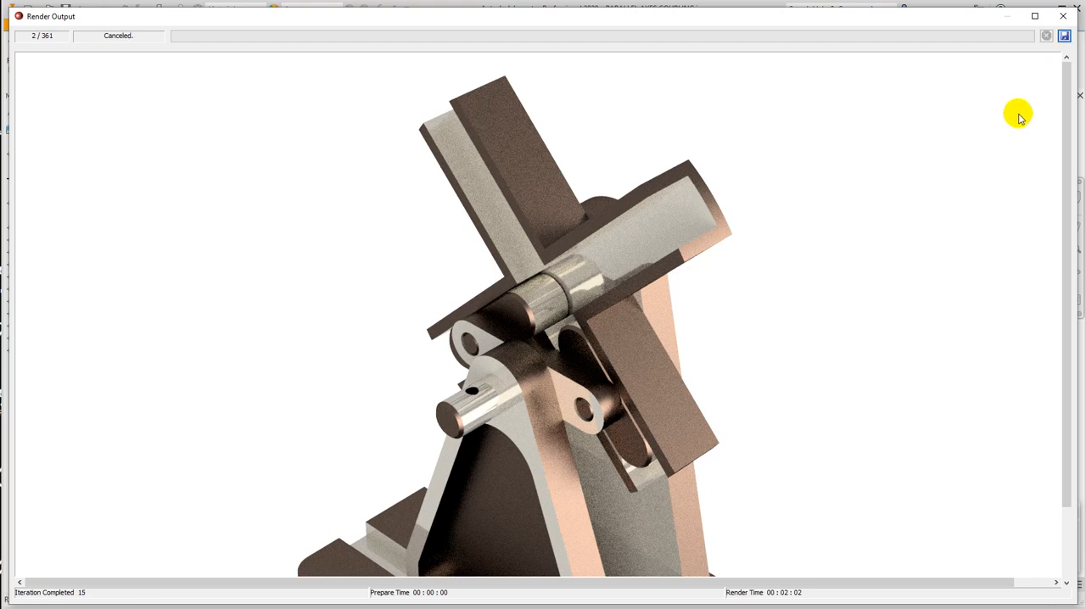
left_click(1064, 16)
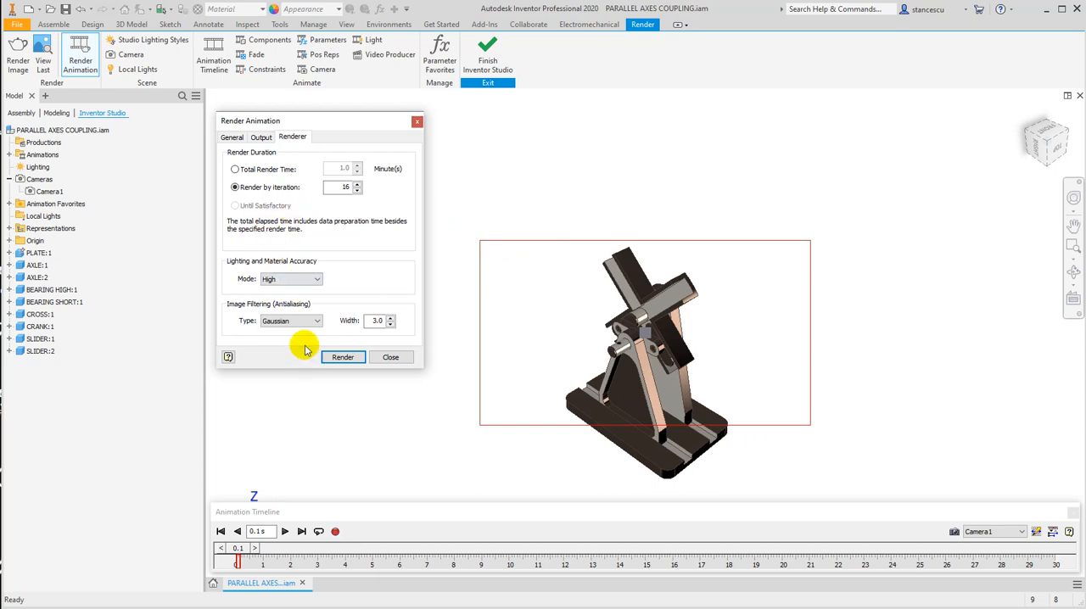
Turn on Preview: No Render, keep the frame rate at 12 and render the animation with uncompressed full frames, replacing the existing AVI file.
left_click(261, 140)
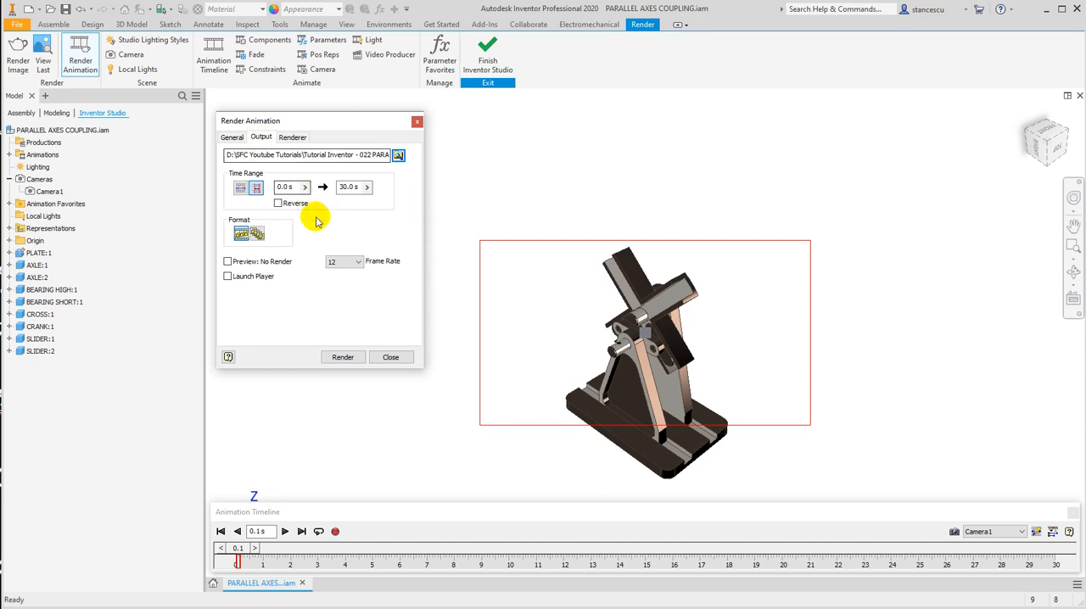
left_click(227, 262)
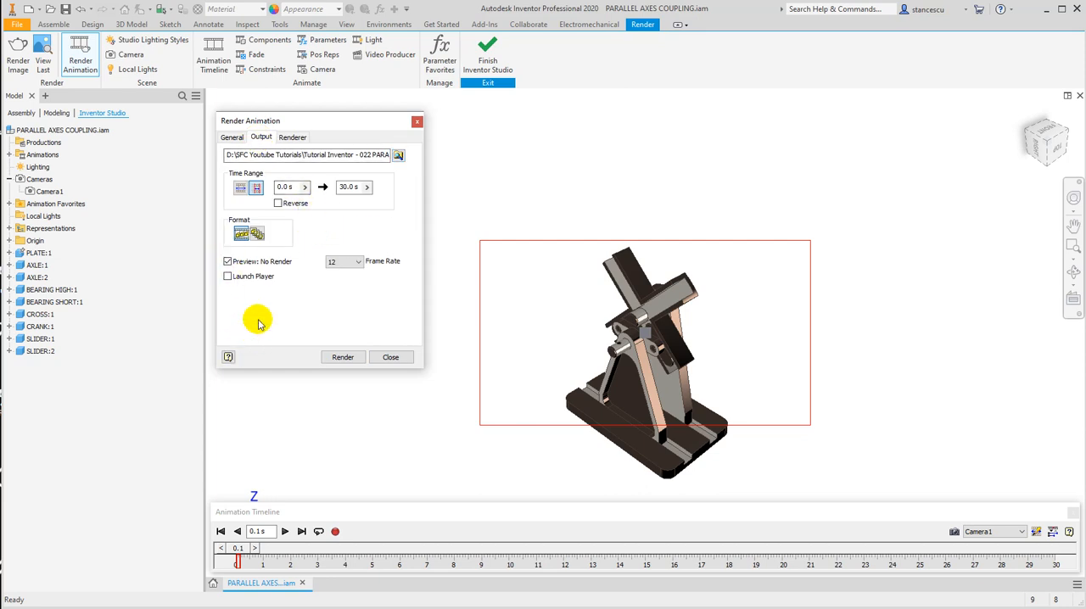
left_click(339, 262)
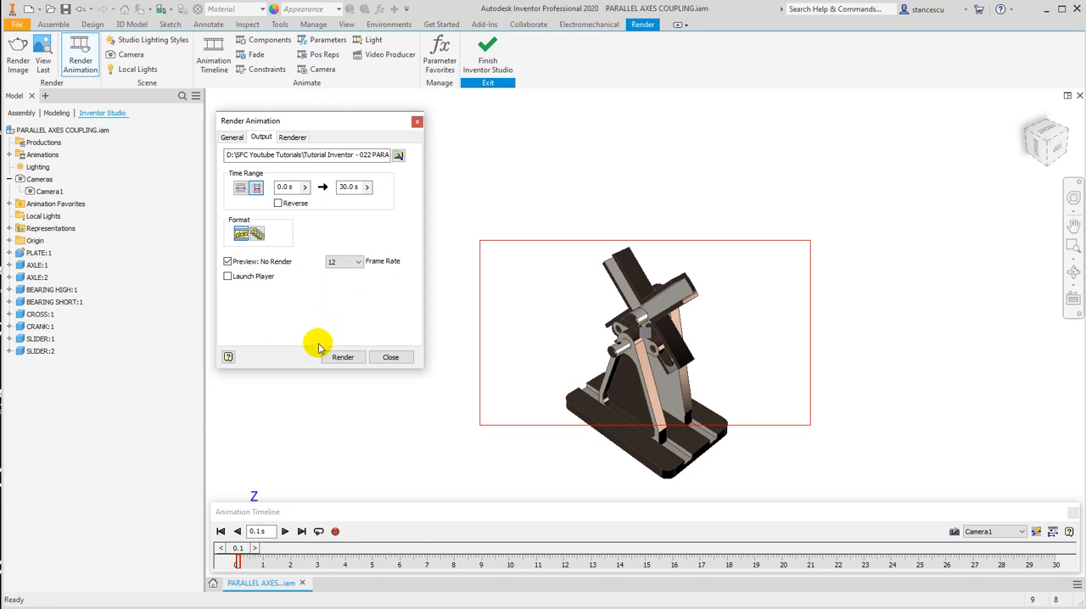
left_click(343, 358)
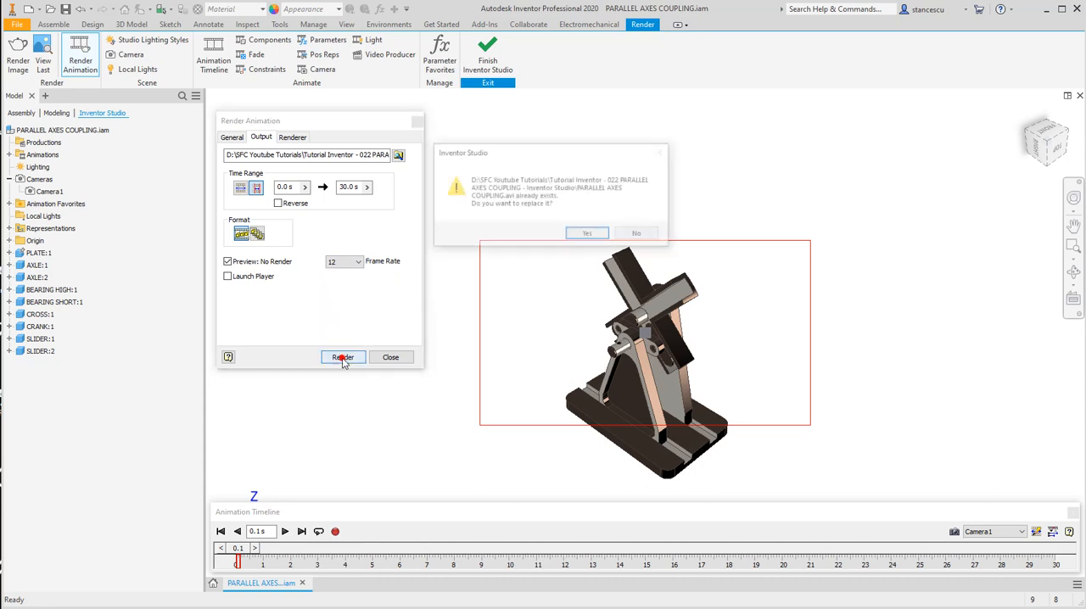
left_click(588, 236)
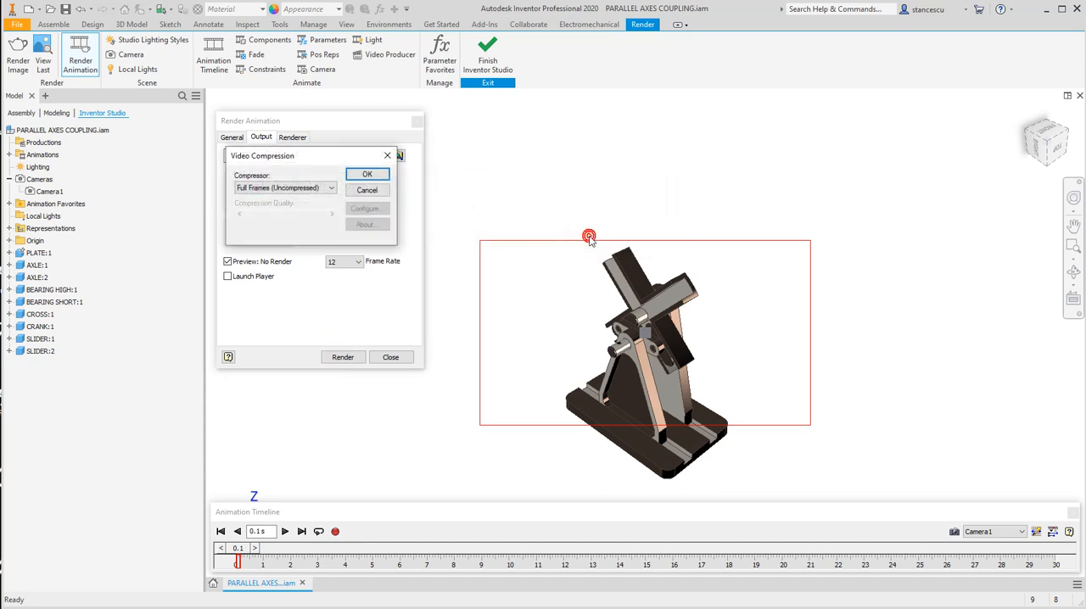
left_click(374, 176)
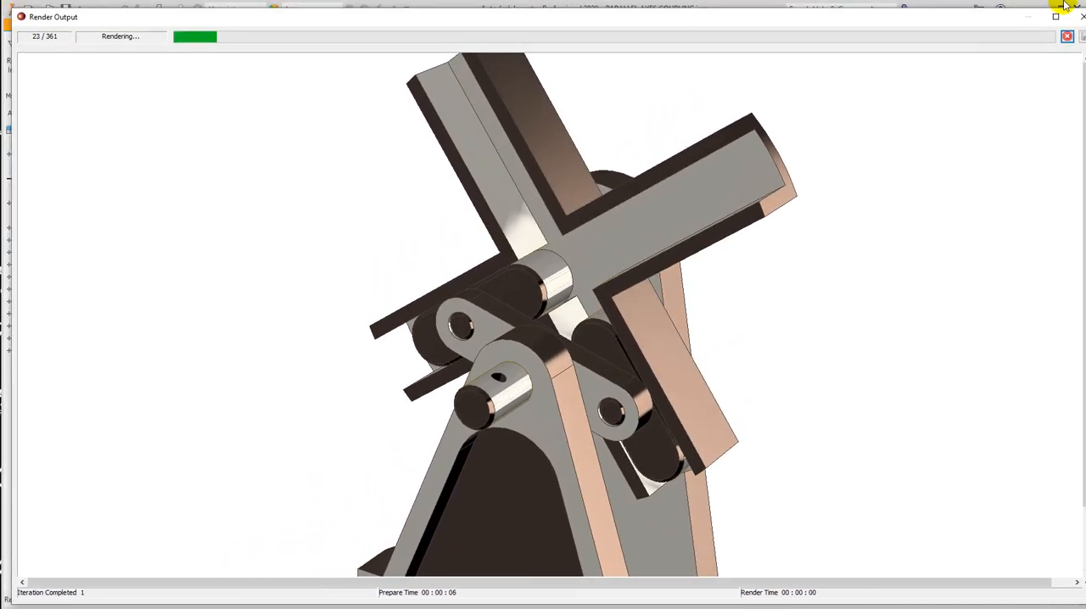
Close the finished render output and the animation render settings.
left_click_drag(1085, 11, 1071, 10)
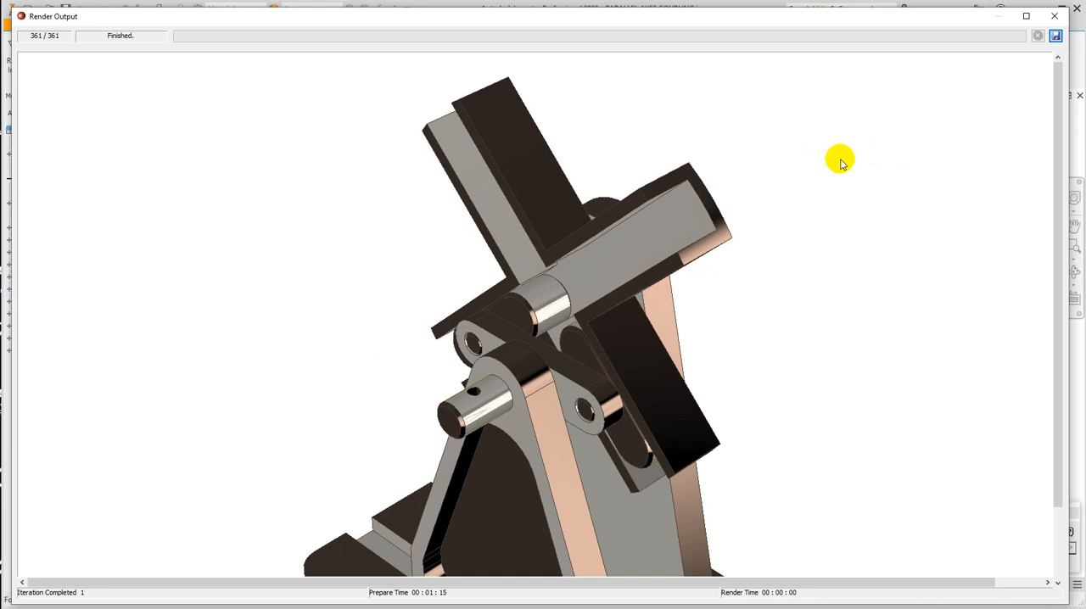
left_click(1055, 17)
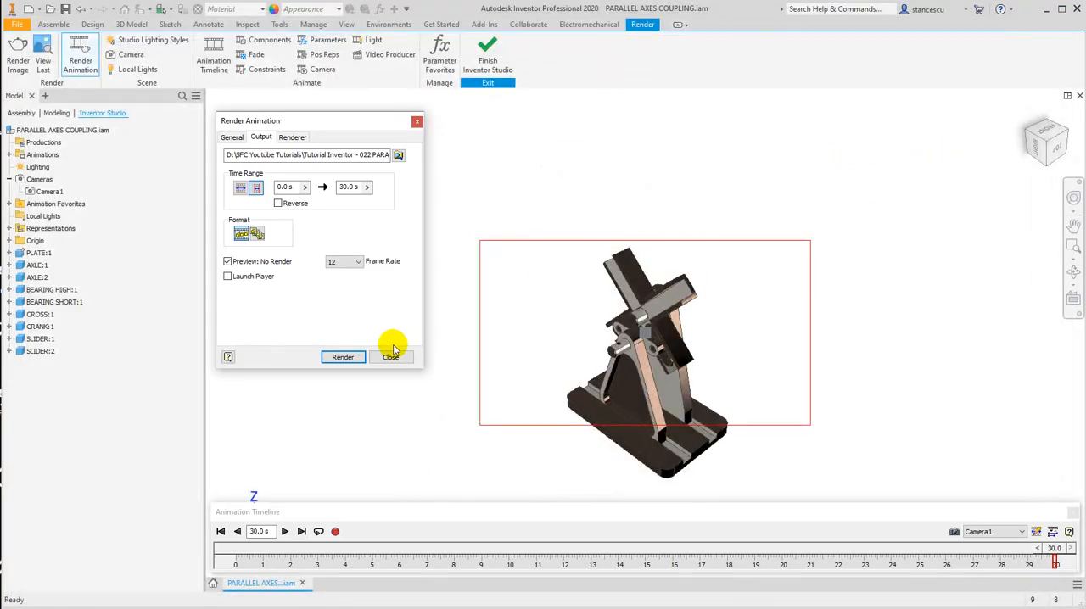
left_click(391, 358)
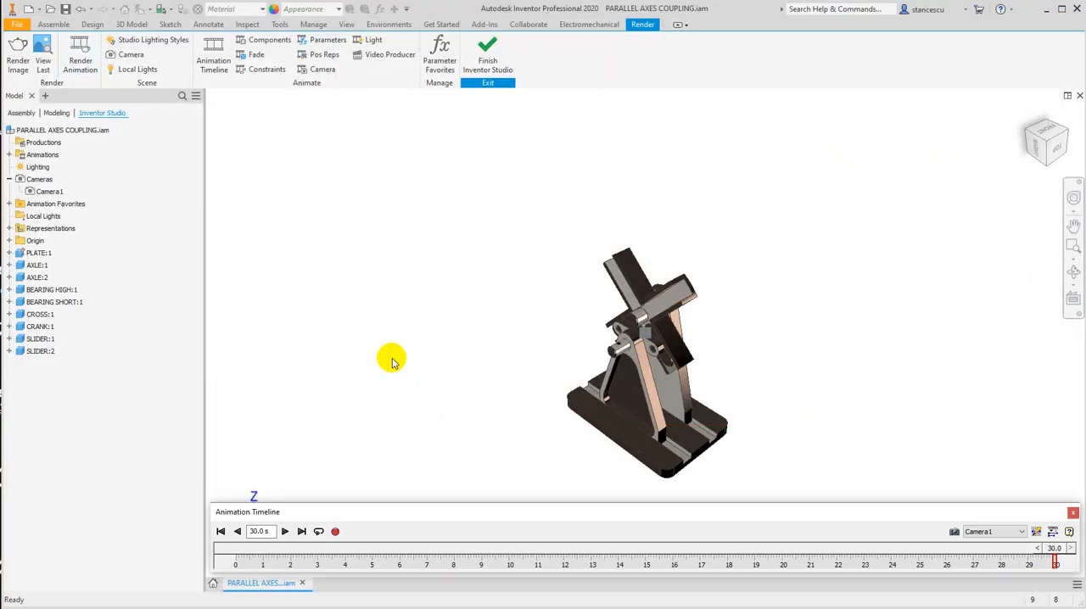